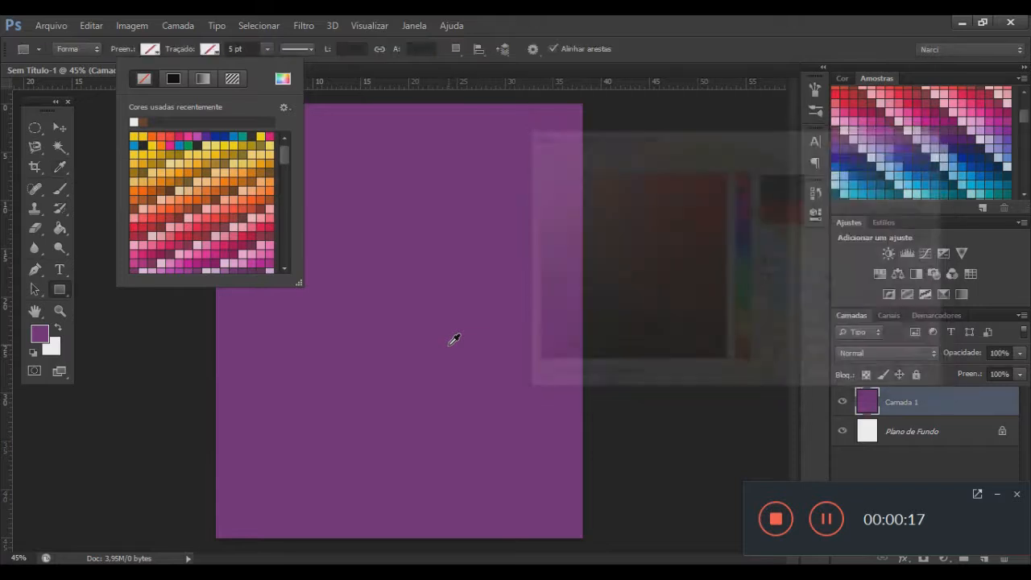
Draw an unfilled rectangle with a black 5 pt stroke over the whole canvas, fitted to its edges at about 1081 × 1278 px
click(211, 48)
drag(216, 102, 582, 542)
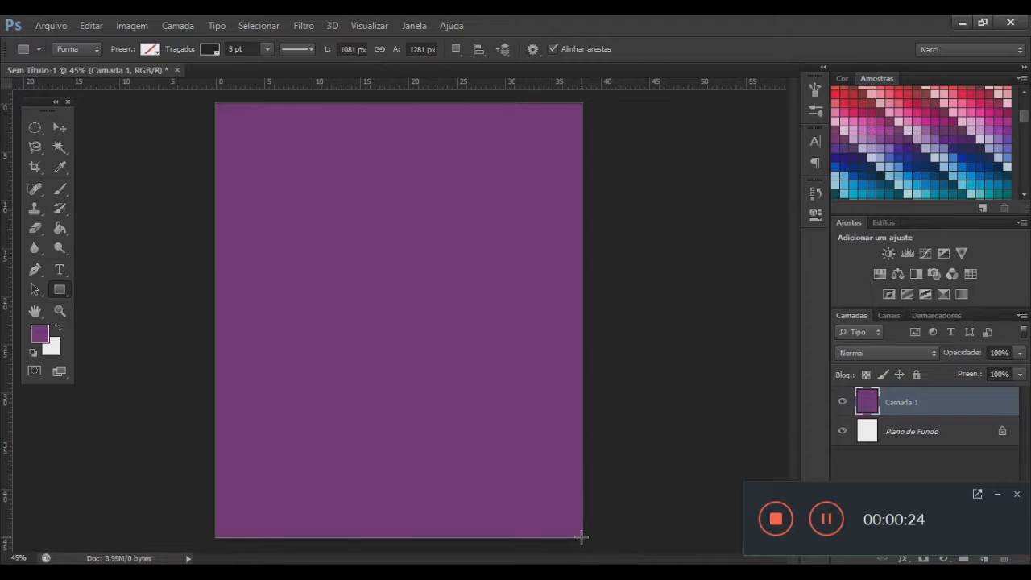
click(59, 127)
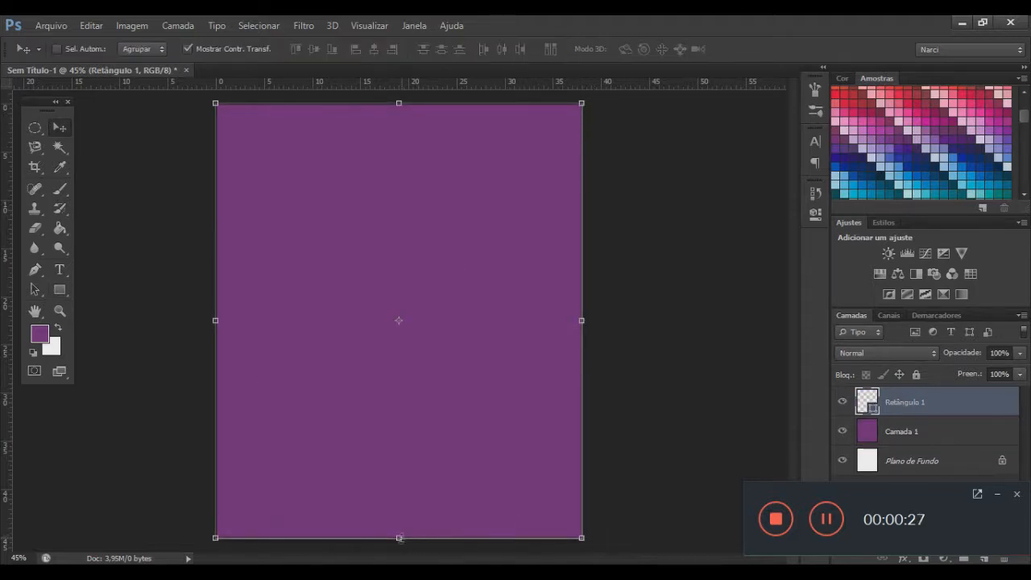
drag(399, 537, 403, 539)
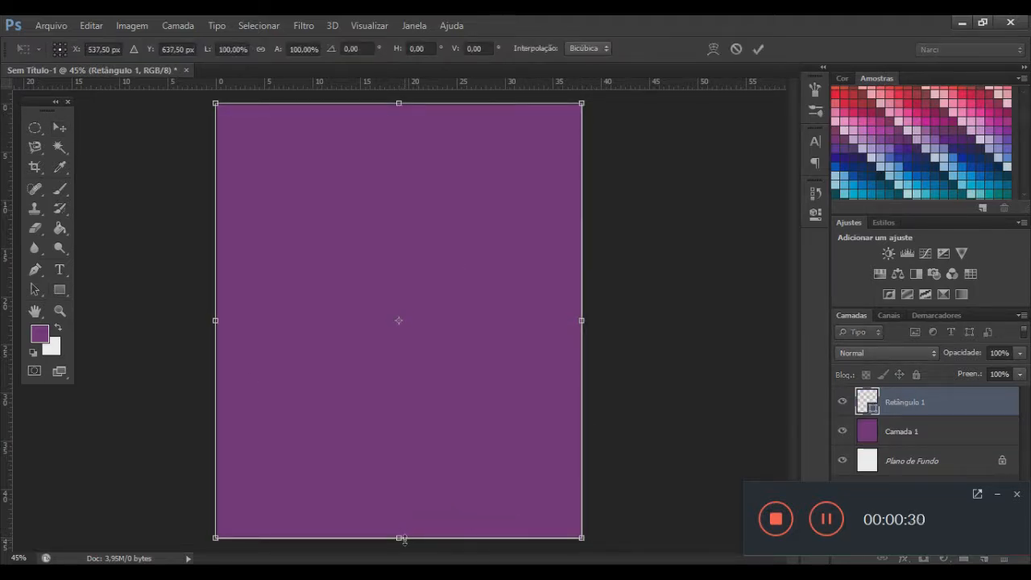
drag(401, 102, 406, 105)
key(Return)
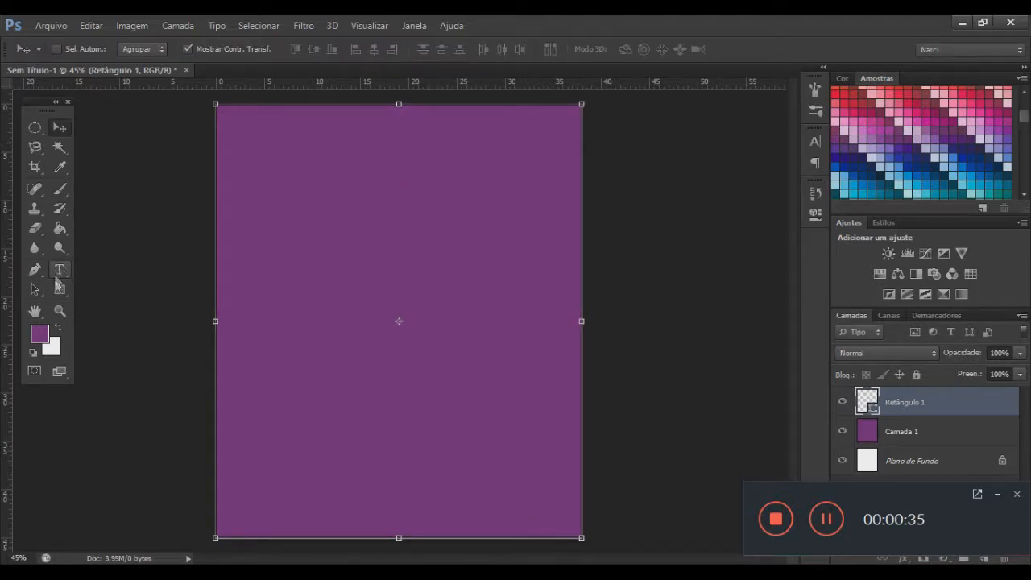
Thicken the rectangle's black stroke to 32,10 pt so it frames the canvas
click(60, 289)
click(267, 49)
drag(280, 68, 303, 67)
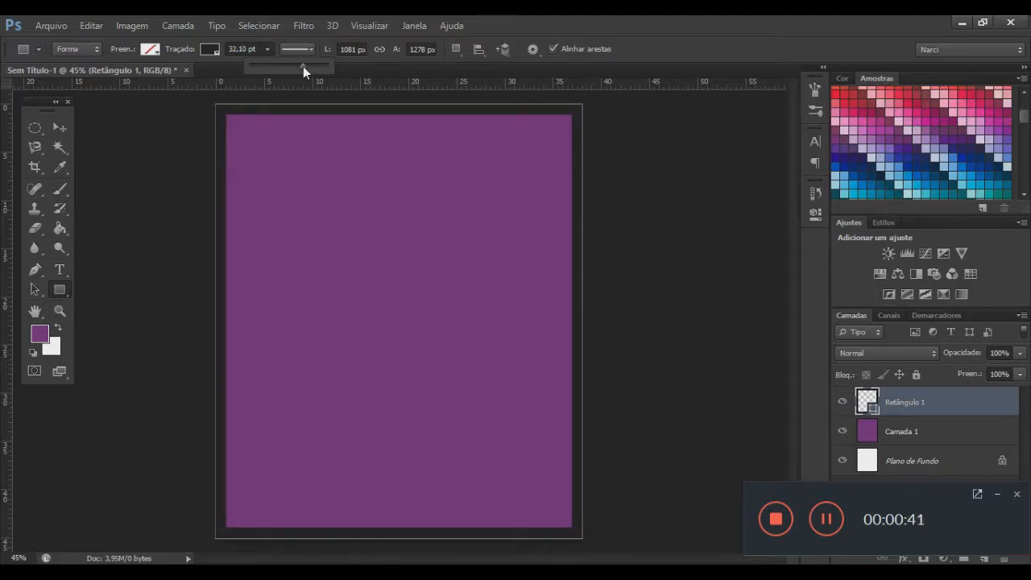
click(61, 129)
Place the feather image Texture2-Abbysidian@DA from Materiais Pra Editar > Texturas > Dark Antigo into the document
click(51, 22)
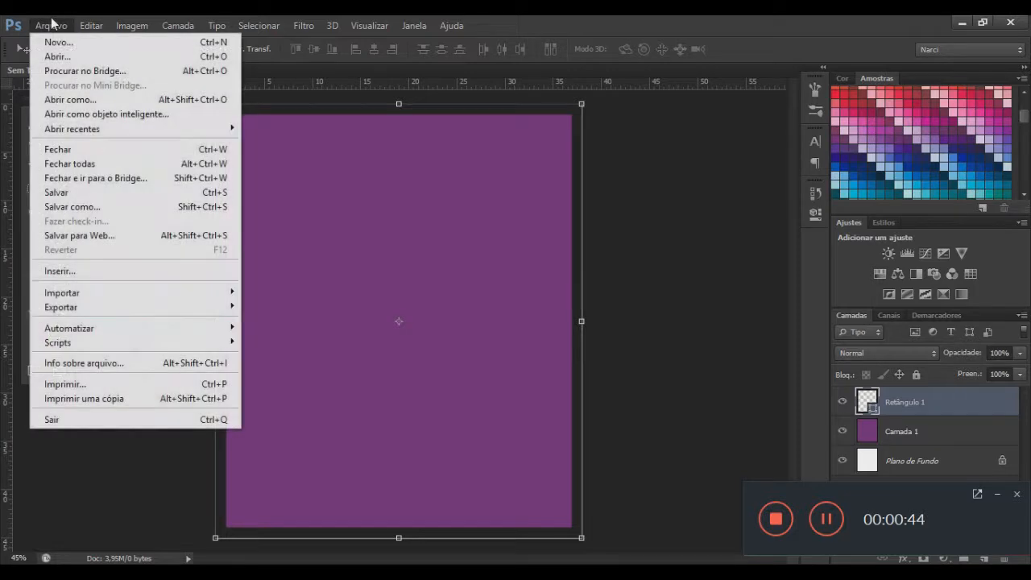
click(129, 269)
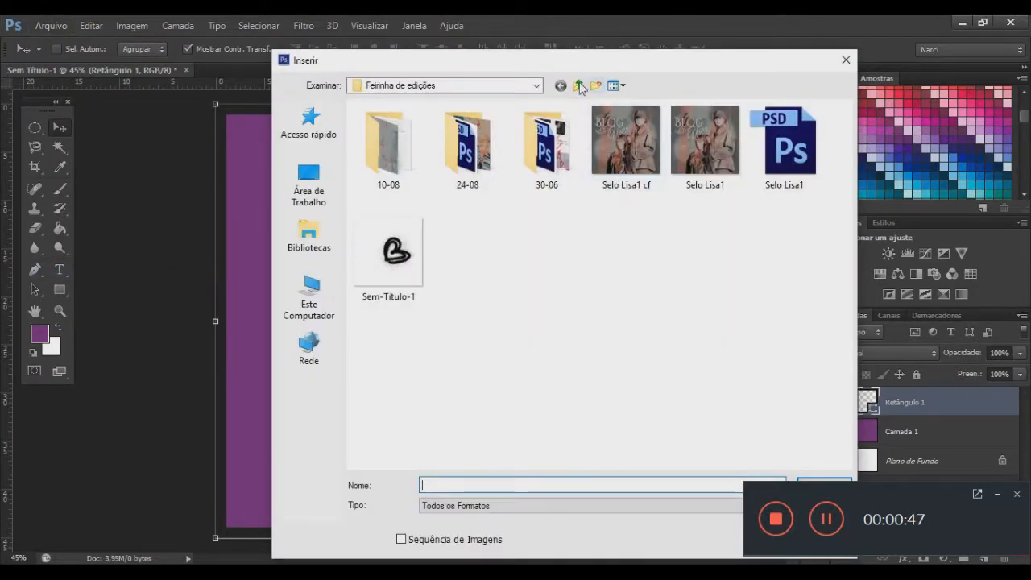
click(578, 86)
click(578, 86)
click(579, 85)
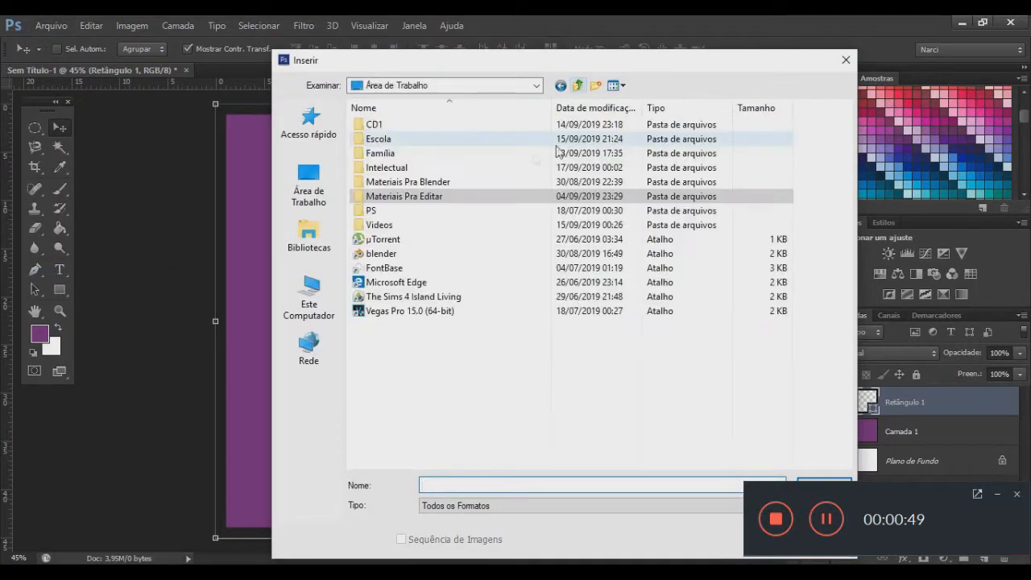
double_click(488, 200)
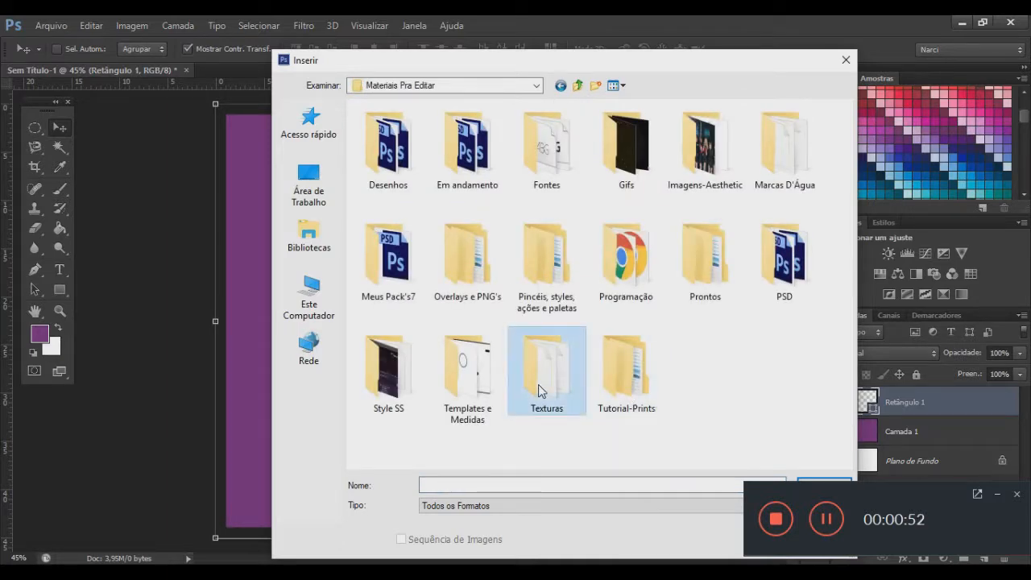
double_click(538, 385)
double_click(626, 145)
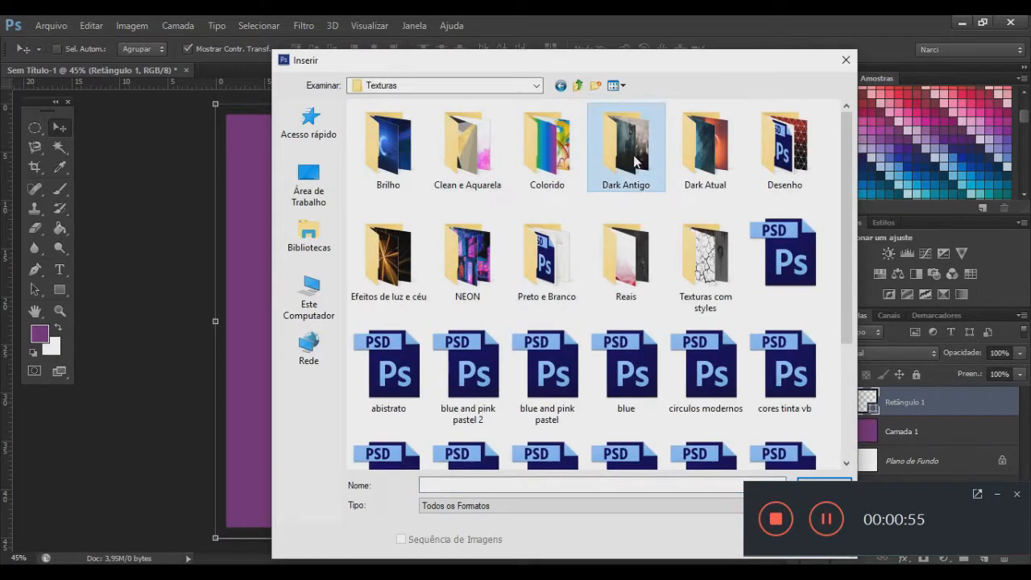
drag(846, 123, 846, 379)
double_click(701, 235)
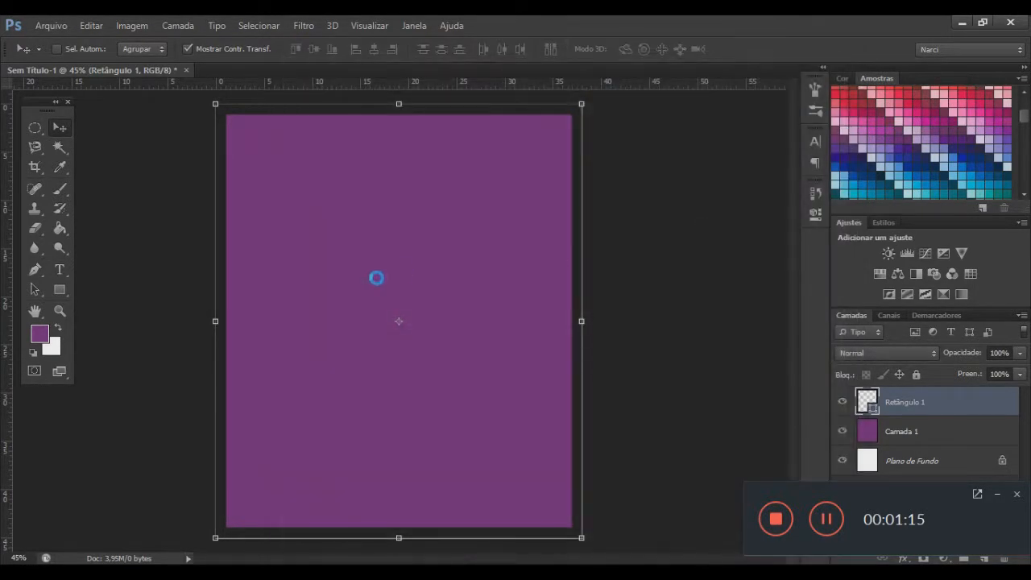
Enlarge the feather texture proportionally until it covers the canvas, and move its layer below Retângulo 1
drag(385, 287, 278, 168)
drag(428, 307, 811, 529)
click(263, 50)
drag(603, 296, 509, 326)
key(ctrl+minus)
drag(629, 523, 535, 443)
click(263, 50)
drag(435, 273, 472, 281)
drag(573, 452, 613, 471)
drag(542, 447, 524, 449)
key(Return)
drag(922, 407, 907, 439)
Try the feather texture layer with the Luz Indireta blend mode at 5% opacity
click(886, 352)
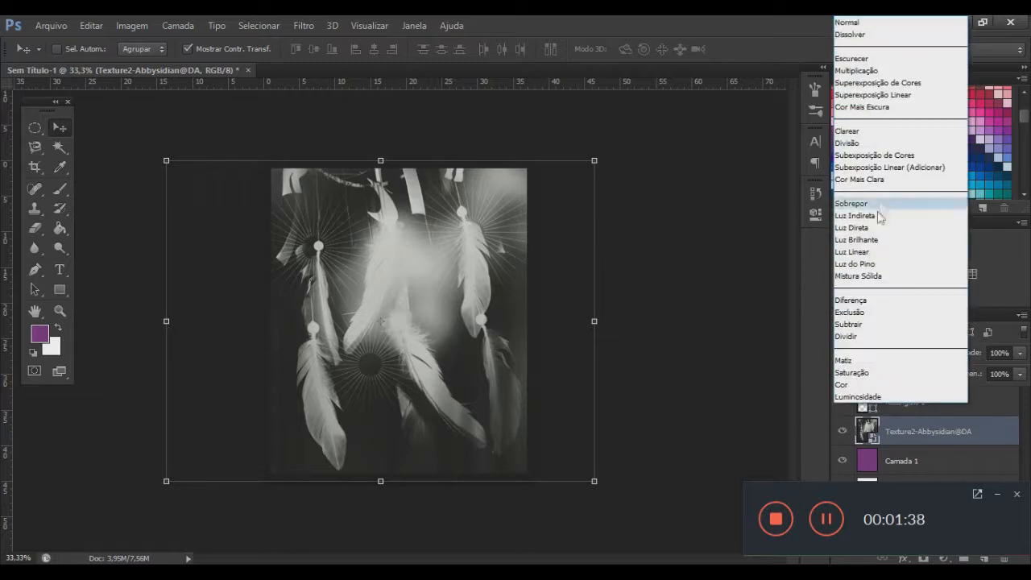
click(882, 217)
key(Up)
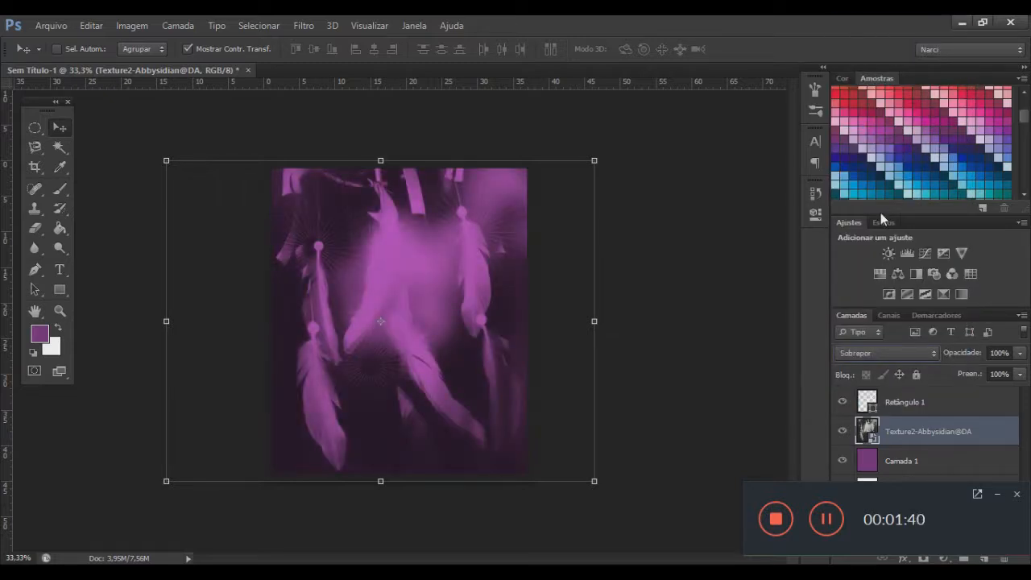
key(Down)
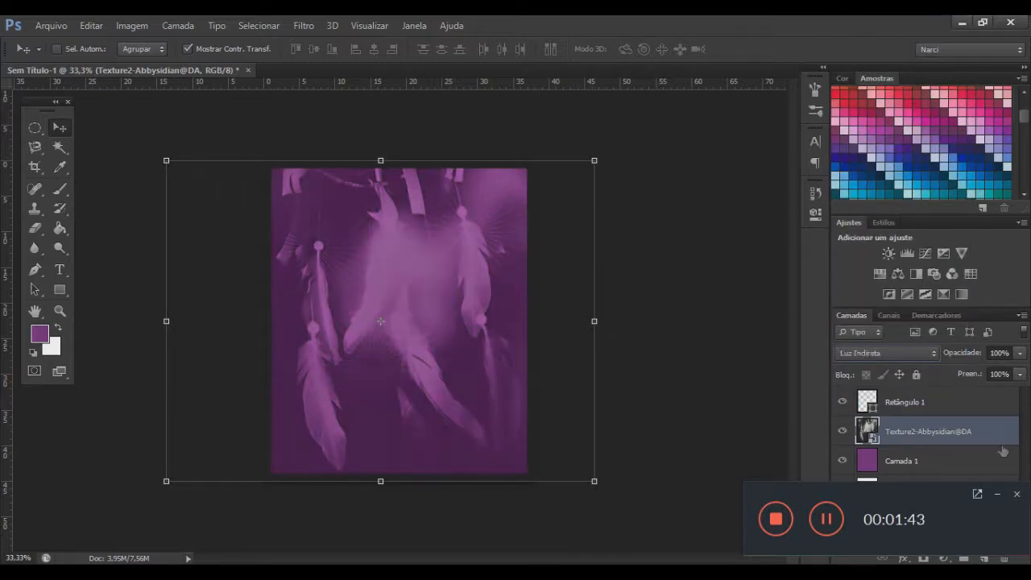
text(5)
key(Return)
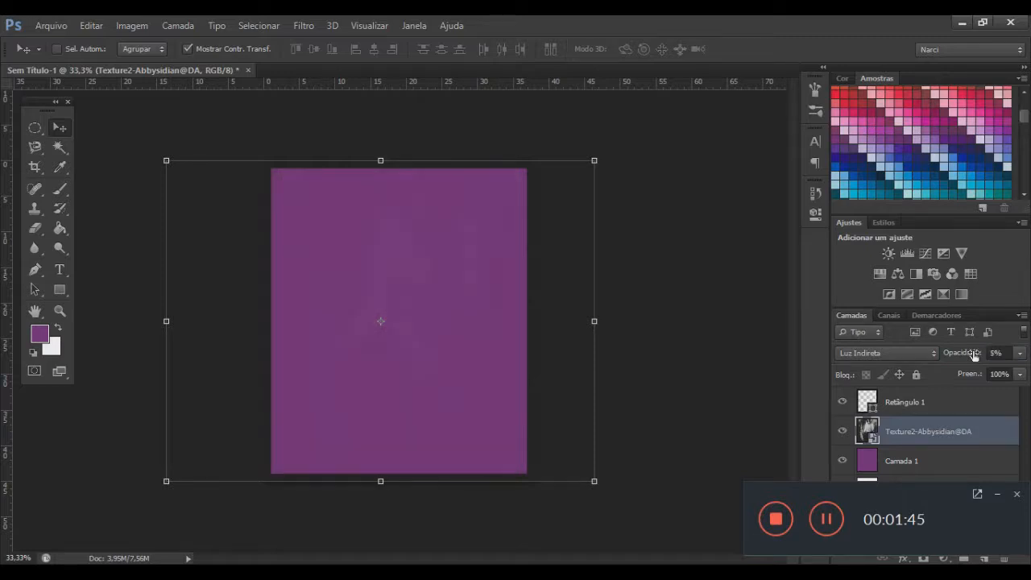
Set the feather texture layer's blend mode to Sobrepor and its opacity to 20%
click(911, 356)
key(Up)
key(Up)
key(Up)
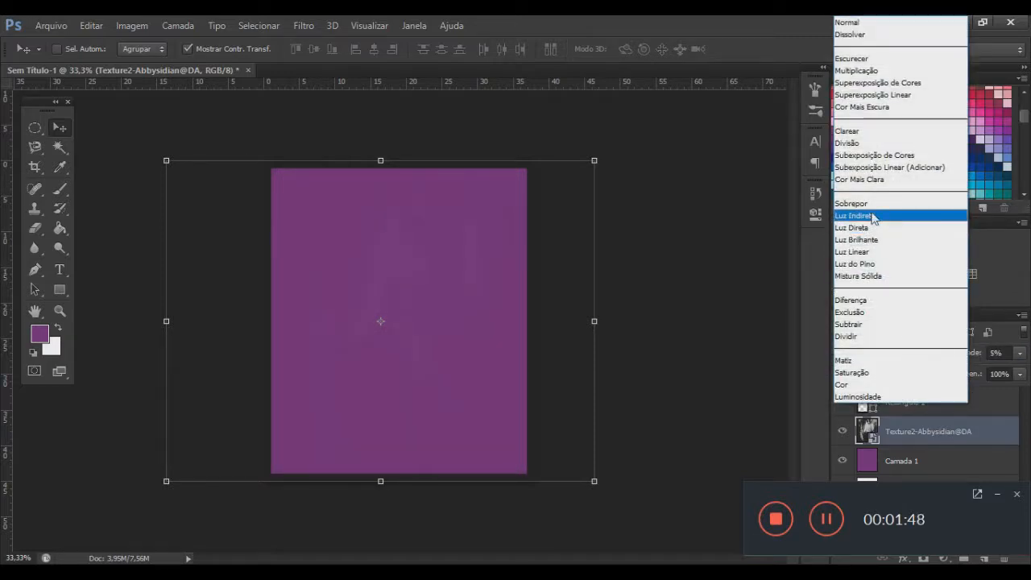
key(Return)
text(50)
key(Return)
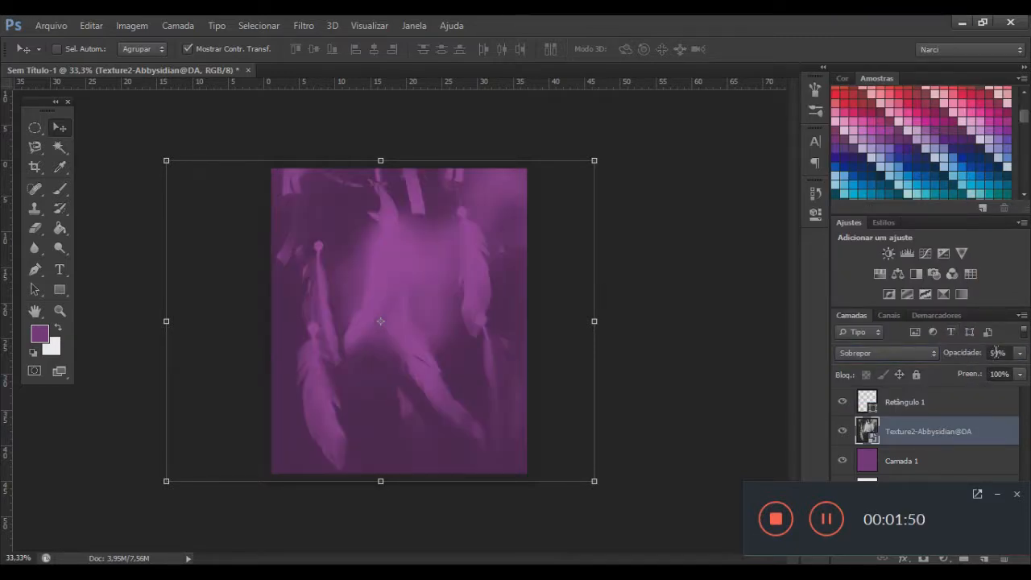
text(25)
key(Return)
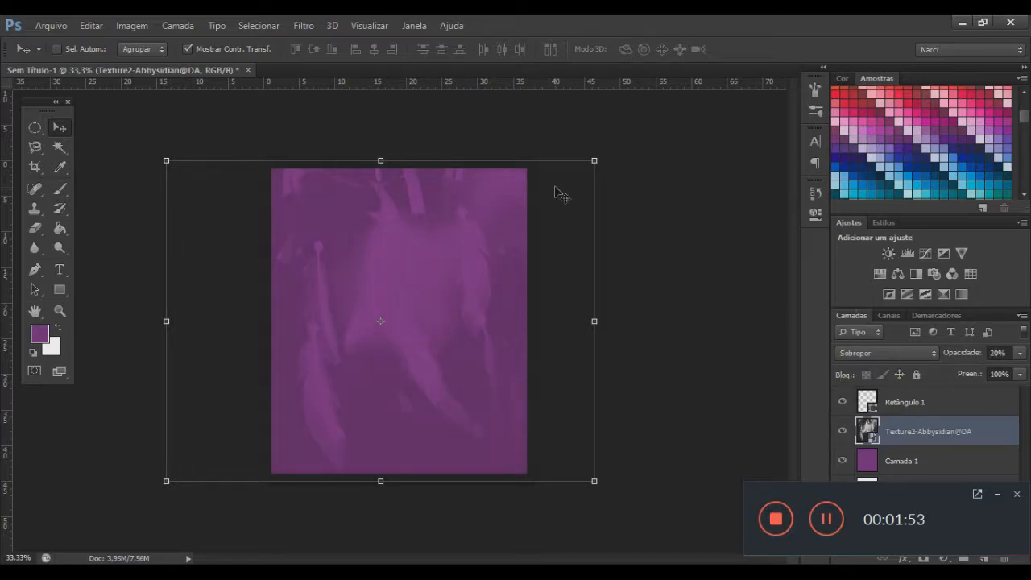
Place the dark texture Lilith-Trash (5) from the Dark Antigo folder above the feather texture
click(51, 25)
click(113, 269)
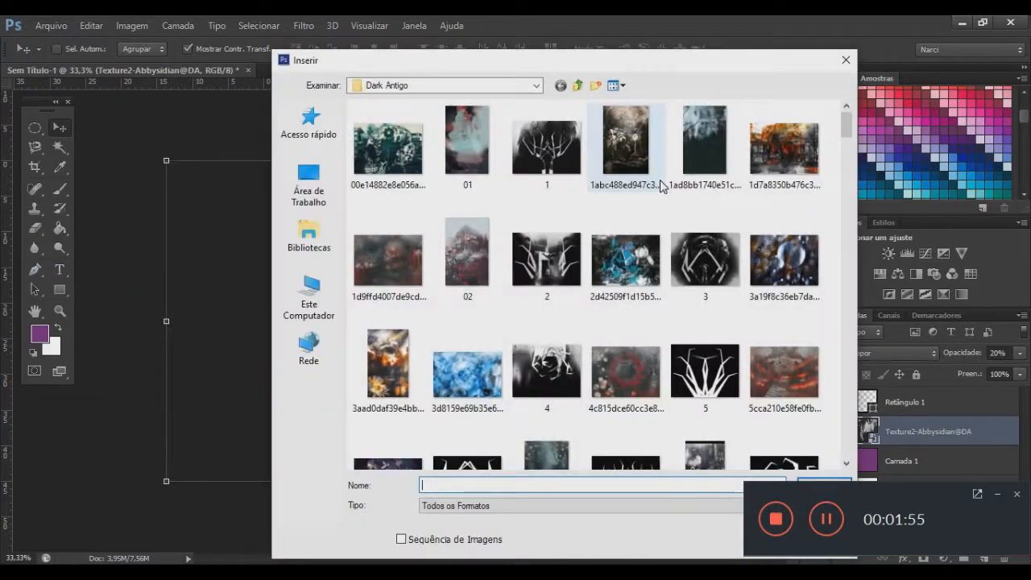
drag(850, 123, 837, 348)
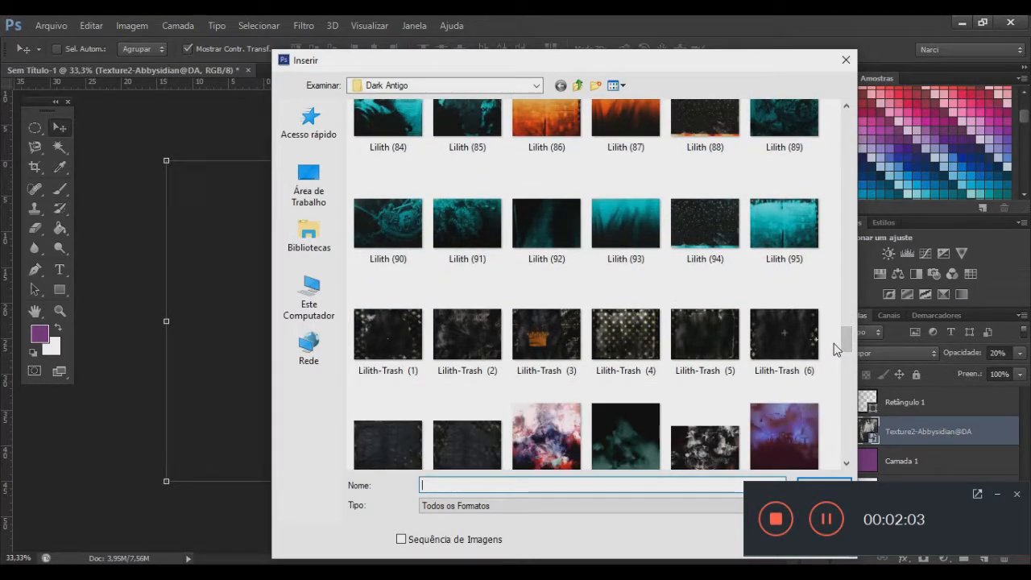
double_click(725, 350)
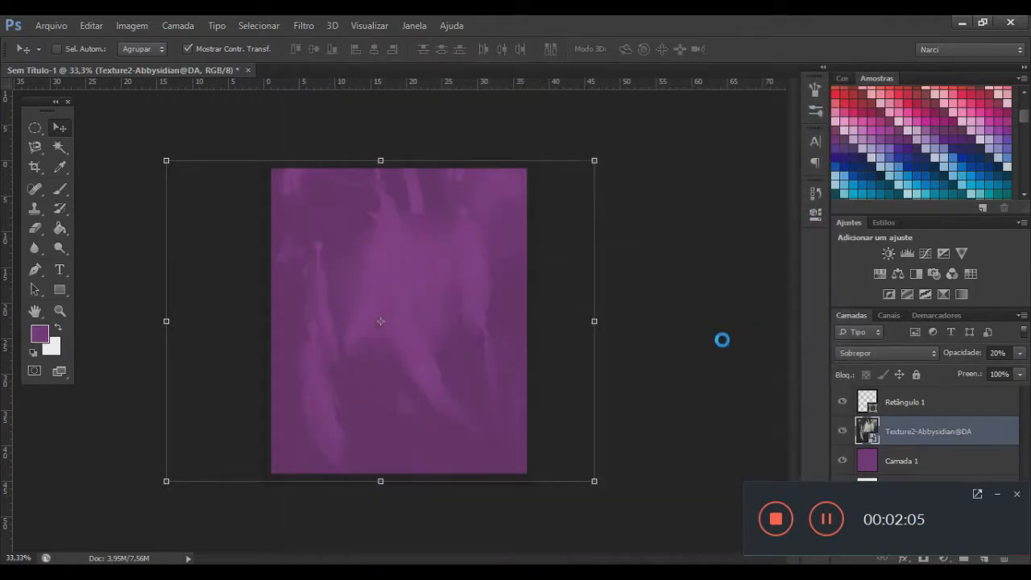
Enlarge the Lilith-Trash (5) texture proportionally and position it so it covers the entire canvas
drag(431, 347, 359, 240)
drag(428, 289, 730, 530)
click(265, 49)
drag(515, 269, 455, 221)
drag(654, 468, 708, 505)
key(Return)
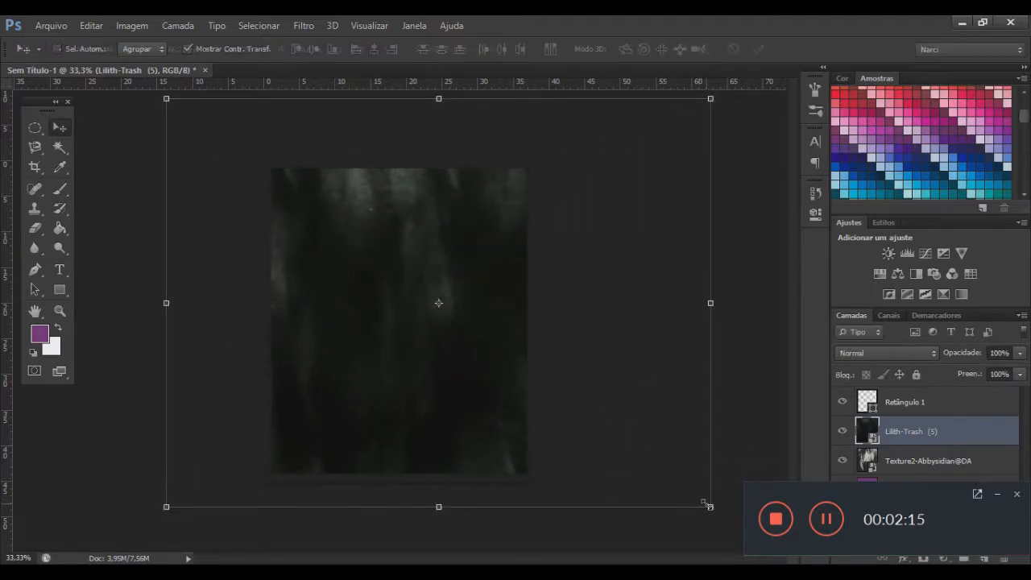
Compare successive blend modes on the Lilith-Trash (5) layer, including Clarear and Multiplicação, and keep one that mixes it with the purple background
click(883, 344)
click(865, 131)
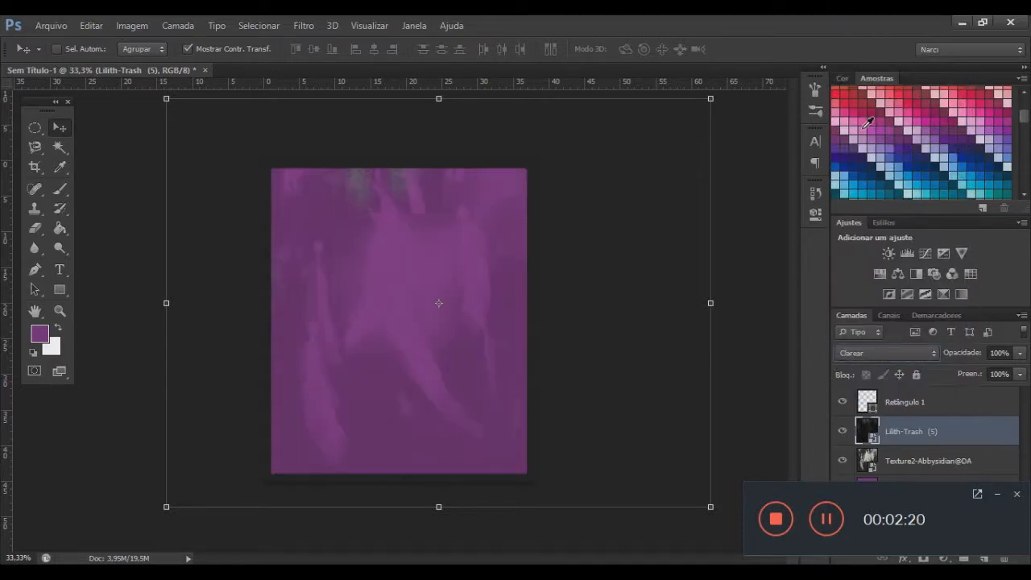
click(866, 346)
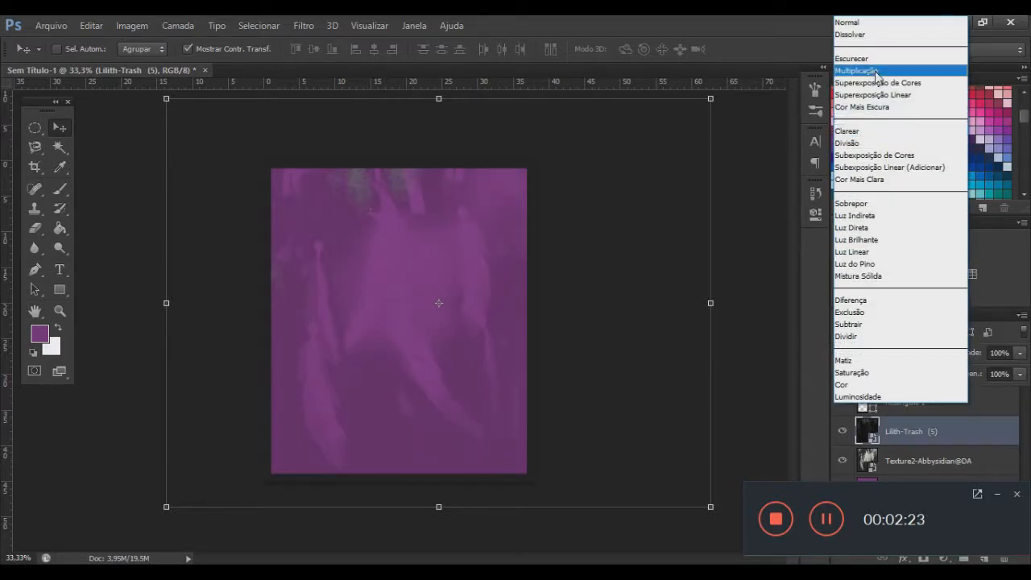
click(877, 73)
key(Down)
key(Down)
key(Down)
key(Down)
key(Down)
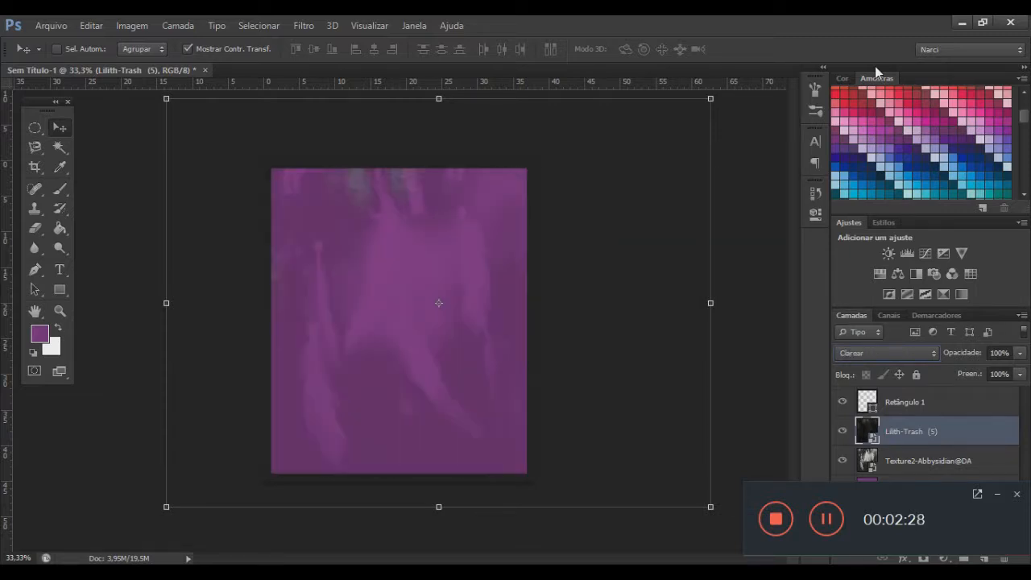
key(Down)
key(Down)
key(Down)
key(Down)
key(Down)
key(Down)
key(Down)
key(Down)
key(Up)
key(Down)
key(Up)
Place the black-and-white texture named 1 from the Dark Antigo folder into the document
click(48, 25)
click(111, 267)
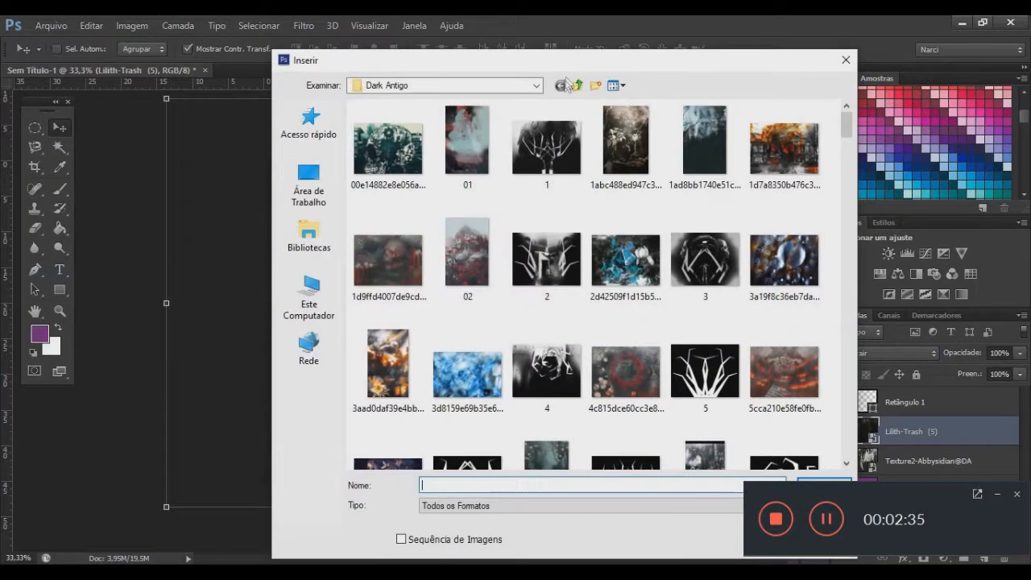
double_click(547, 147)
Scale texture 1 proportionally to 177,67%, centre it horizontally over the canvas, and set its blend mode to Luz Indireta
drag(484, 275, 443, 203)
drag(472, 328, 645, 493)
click(268, 49)
drag(455, 242, 410, 242)
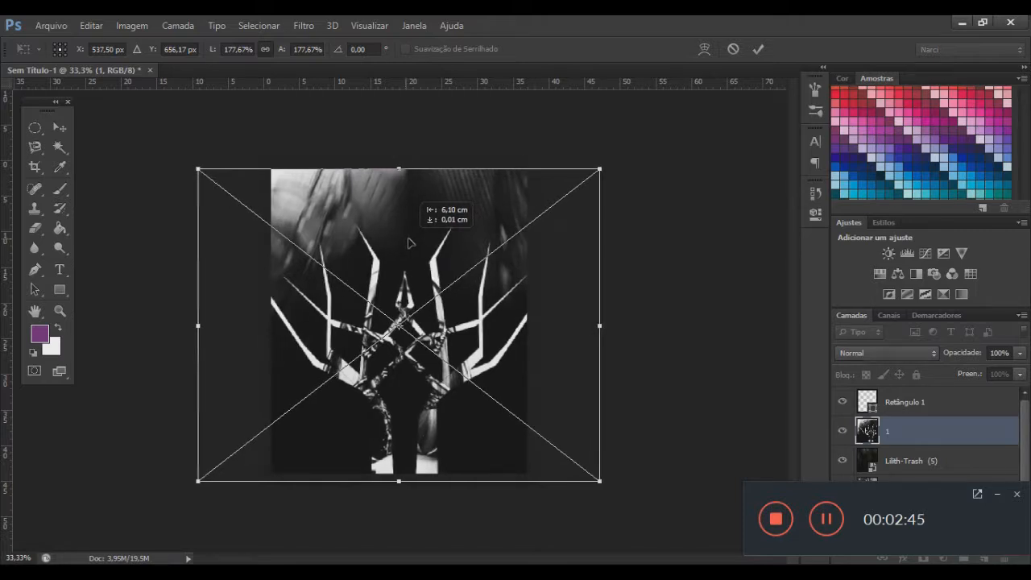
key(Return)
click(867, 355)
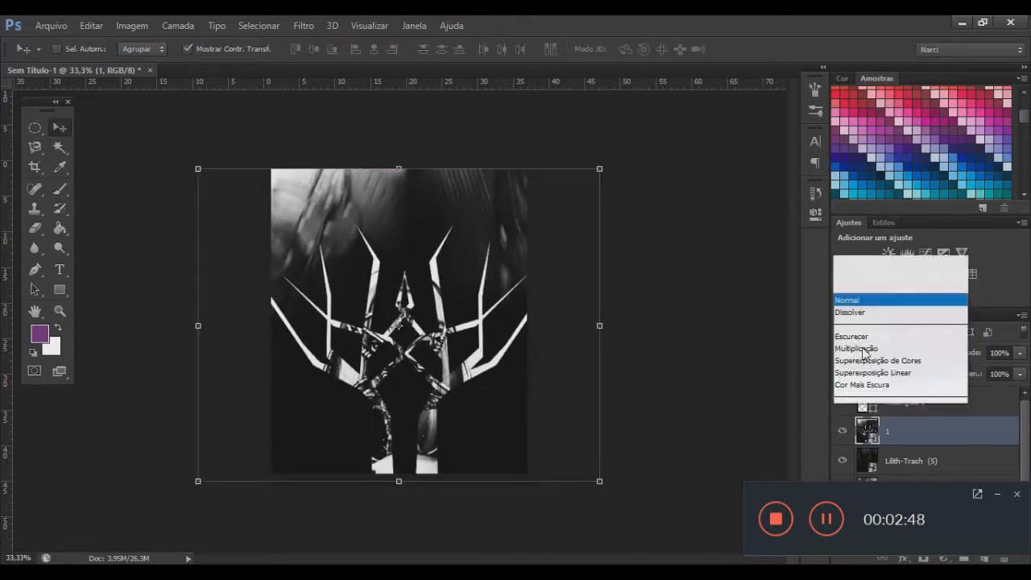
click(864, 212)
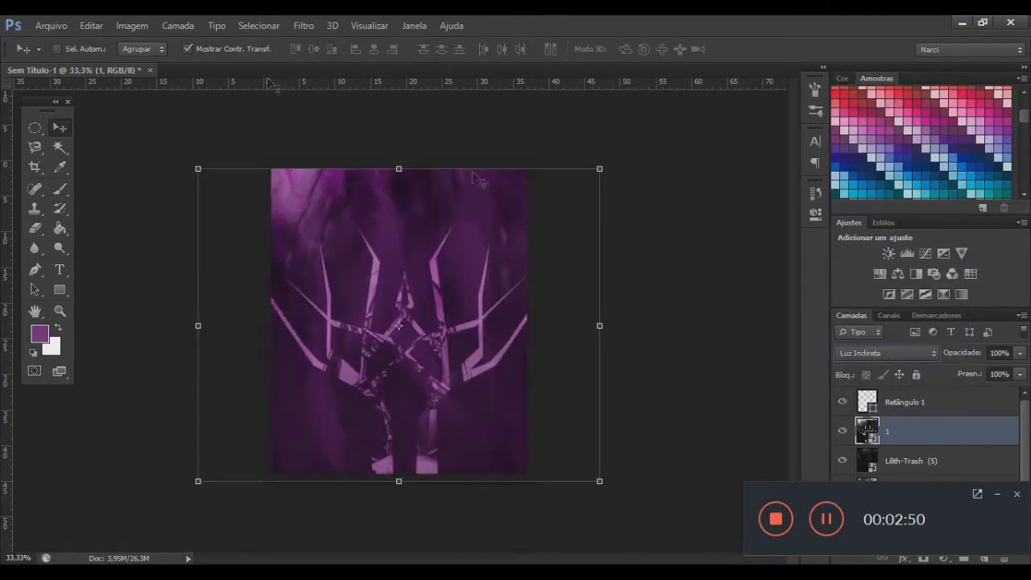
Place the image SuA PNG by YuriBlack (1) from Overlays e PNG's > GG > Dreamcatcher > SuA
click(51, 25)
click(58, 268)
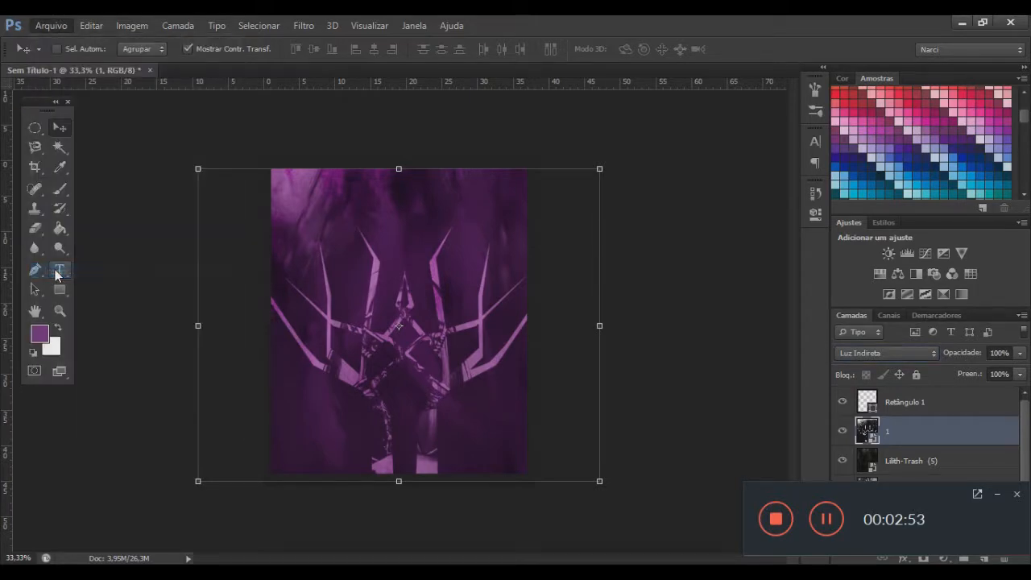
click(573, 92)
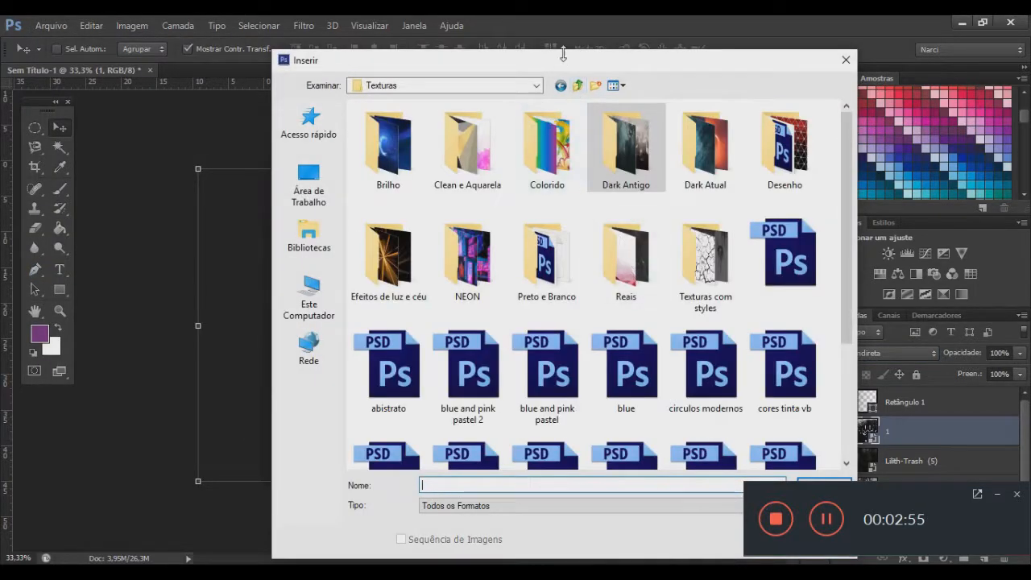
click(577, 92)
double_click(468, 249)
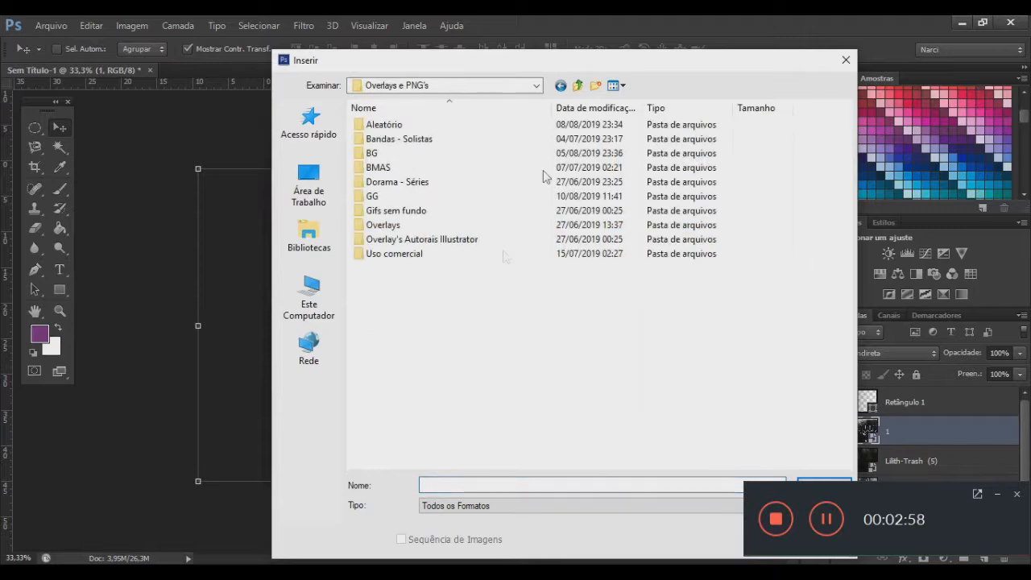
double_click(460, 196)
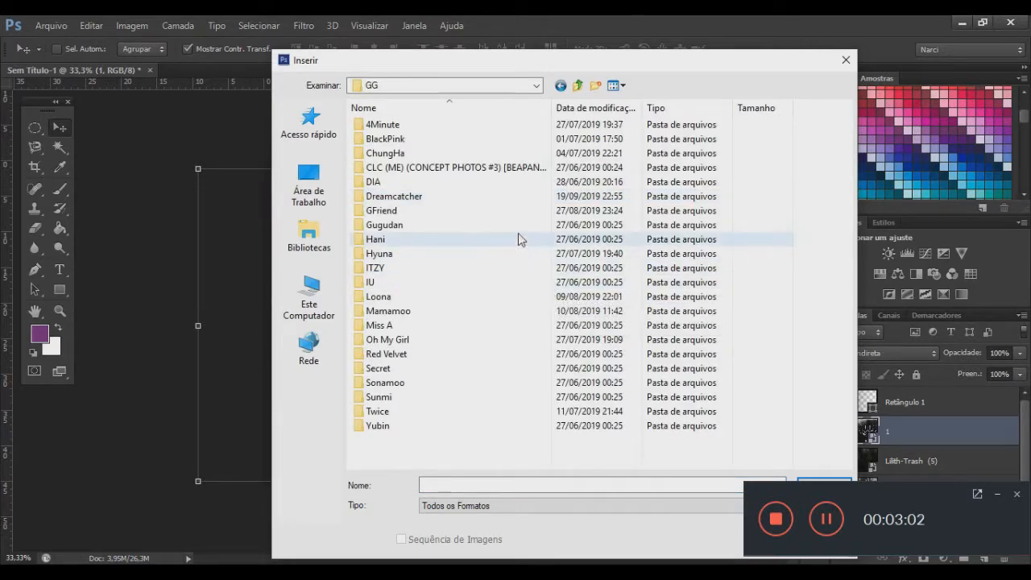
double_click(471, 198)
double_click(781, 145)
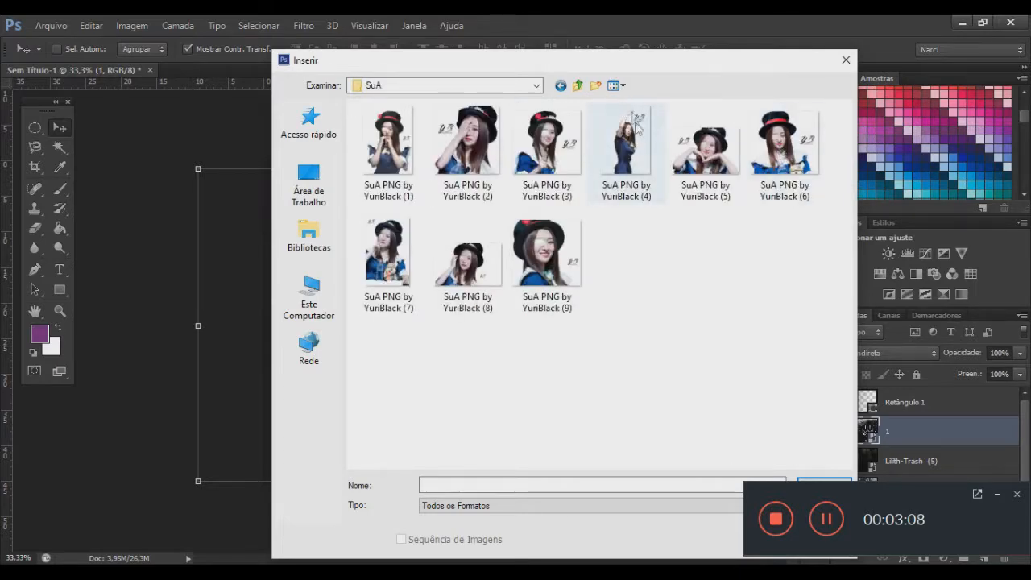
double_click(389, 144)
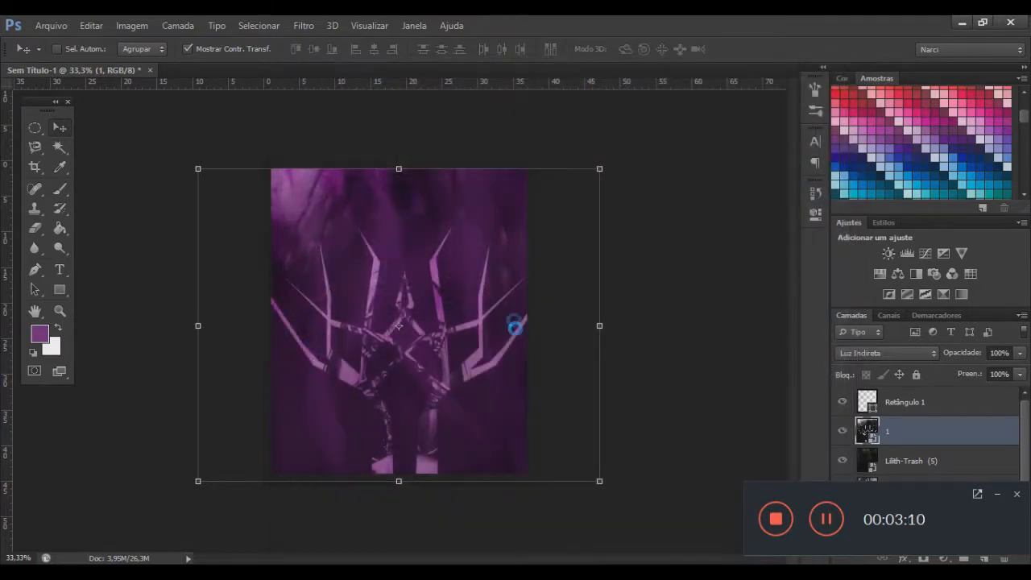
Scale the placed SuA PNG by YuriBlack (1) proportionally to 73,94% and centre it along the canvas's lower edge
drag(499, 188, 449, 260)
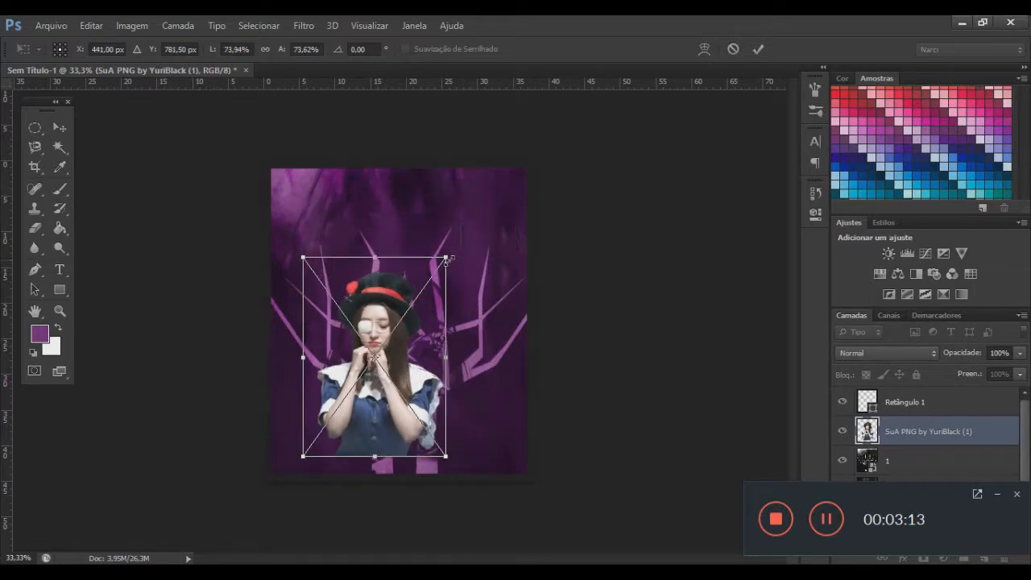
drag(425, 364, 450, 387)
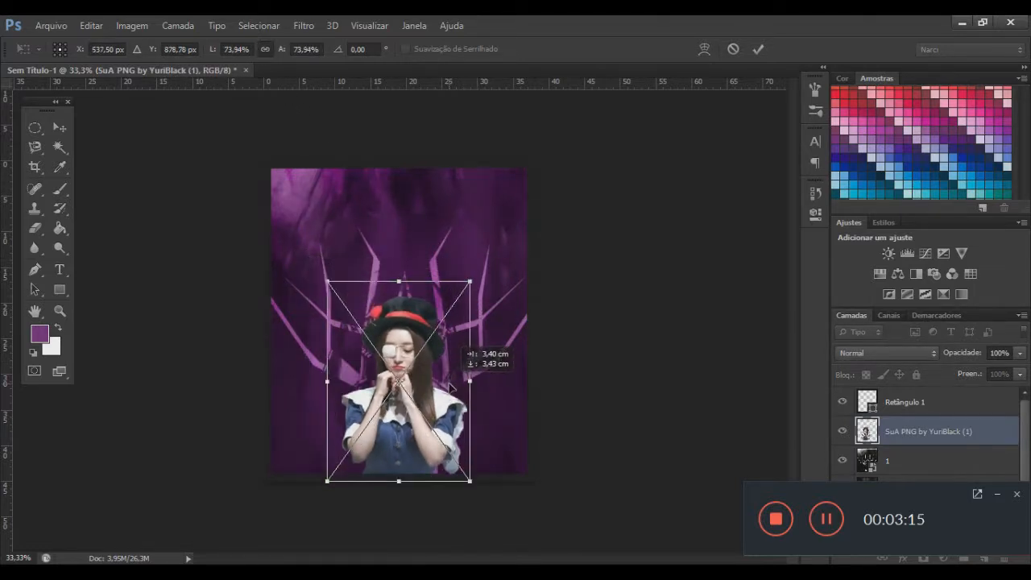
key(Return)
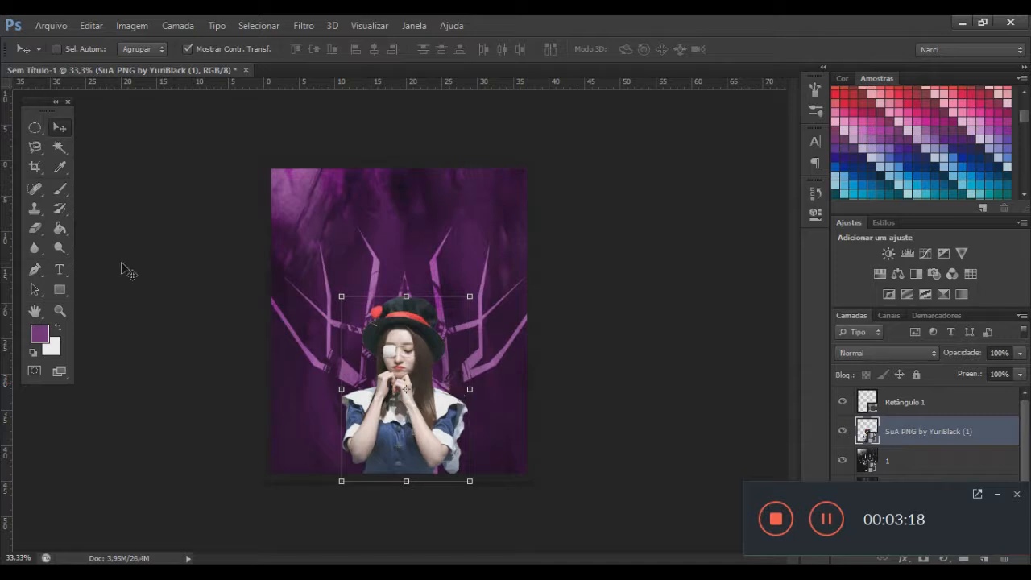
Erase the signature beside the figure's shoulder on the SuA PNG by YuriBlack (1) layer with an 80 px eraser
click(35, 231)
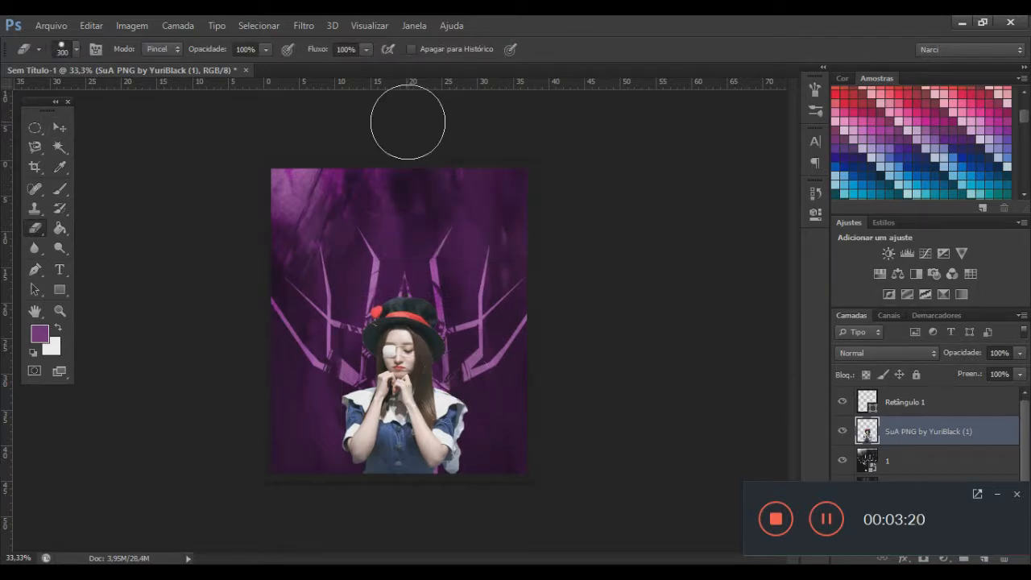
right_click(462, 377)
click(450, 376)
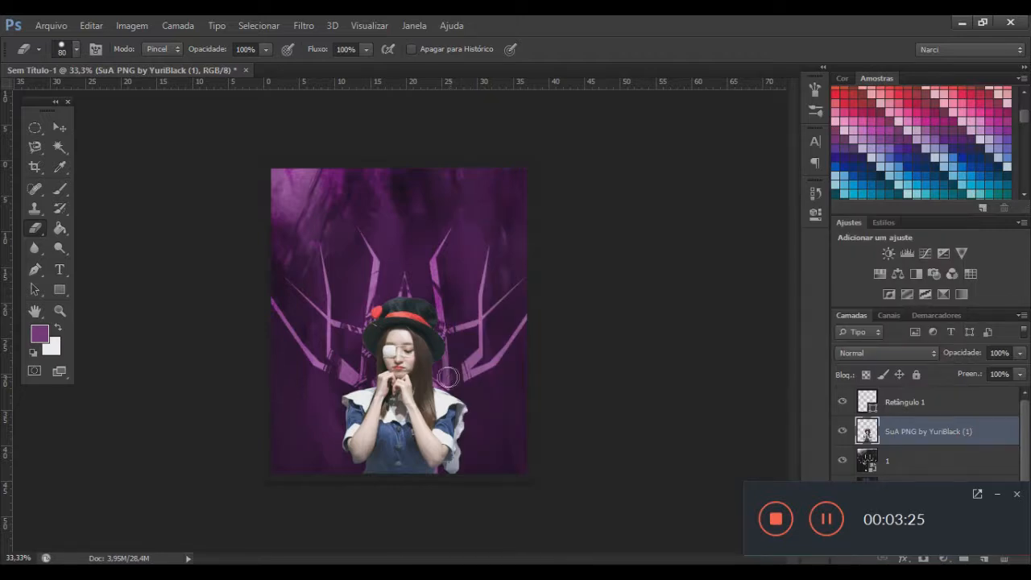
click(60, 127)
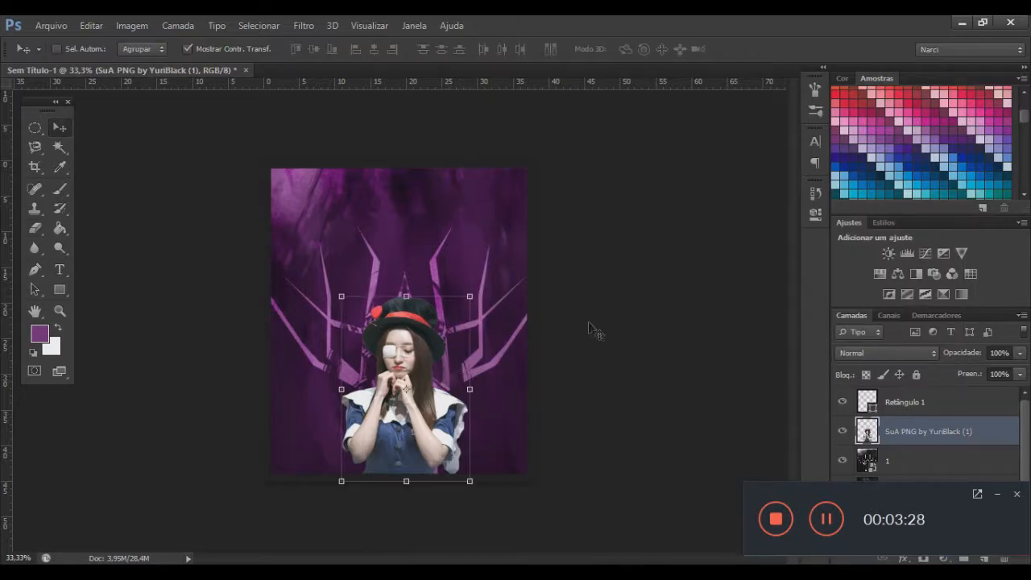
Sample a dark blue from the figure's dress and fill the Camada 1 background layer with it
key(i)
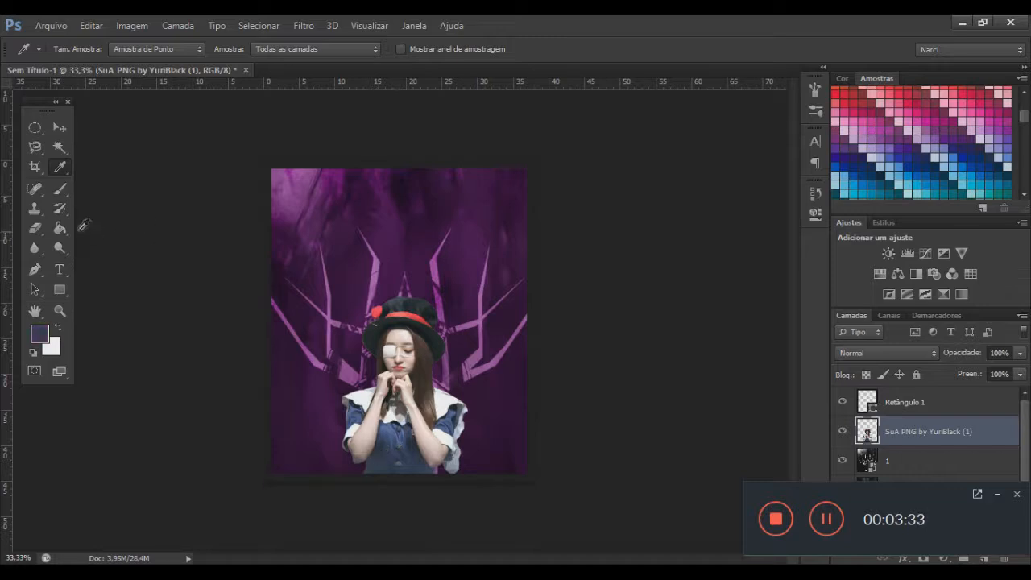
click(60, 228)
drag(1025, 457, 1011, 535)
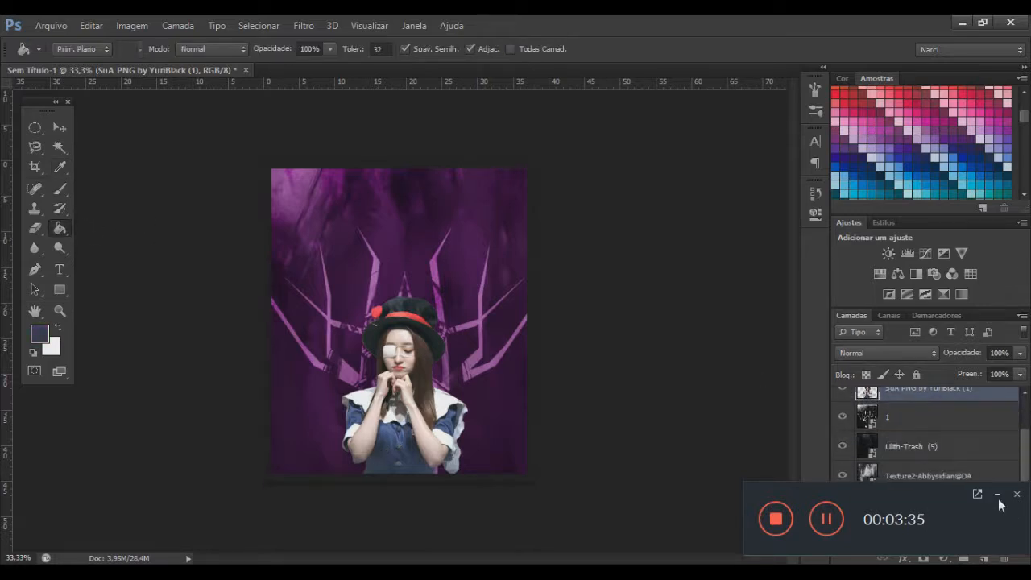
click(997, 494)
click(918, 505)
click(453, 362)
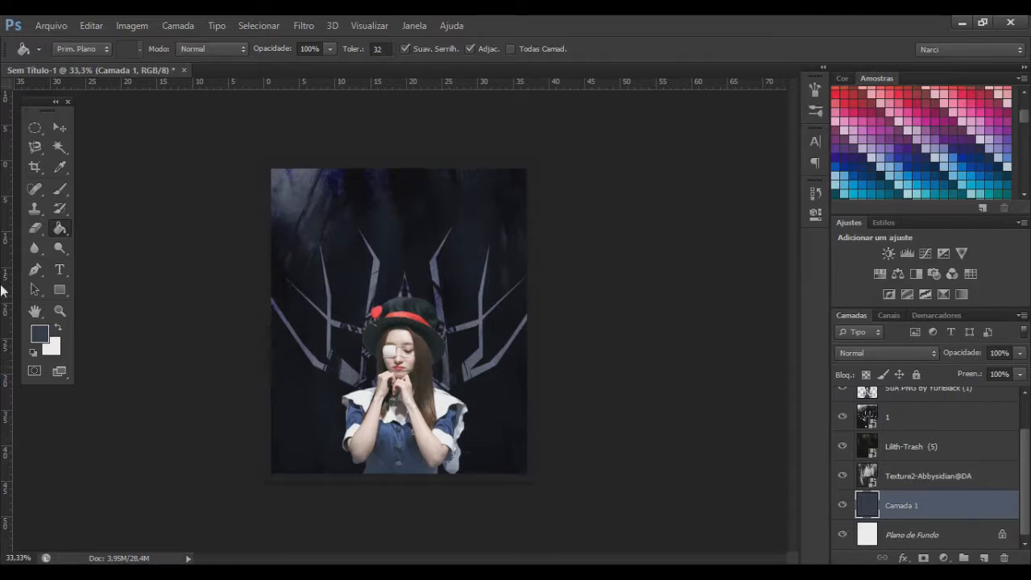
Change the foreground colour to a more saturated dark blue and refill the Camada 1 background layer
click(44, 338)
click(637, 292)
key(Return)
click(60, 127)
Try placing SuA PNG by YuriBlack (9) enlarged over the canvas's left half and erasing its signature
click(66, 23)
click(121, 271)
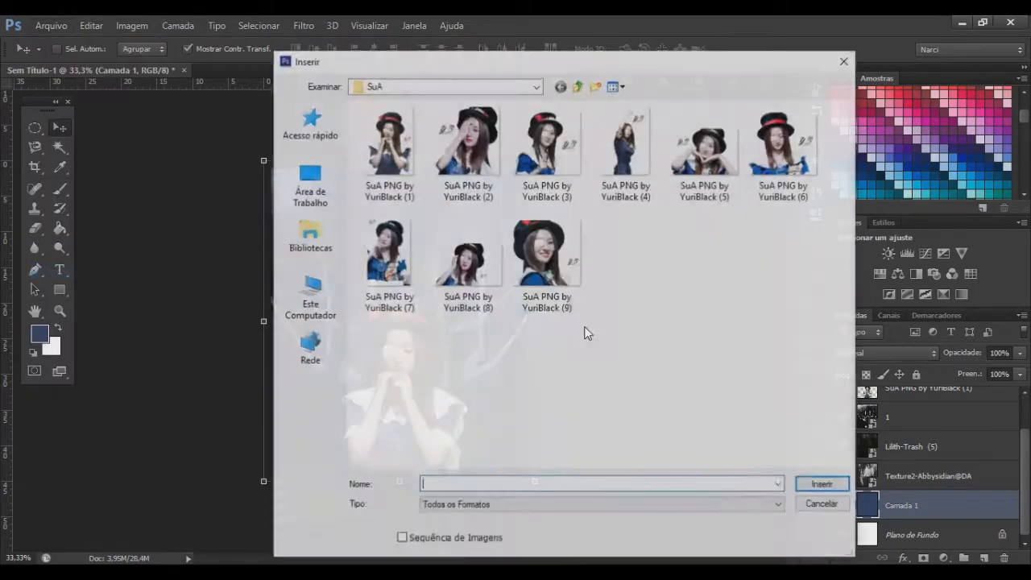
double_click(554, 268)
drag(484, 240, 661, 69)
drag(527, 318, 411, 394)
key(Return)
key(e)
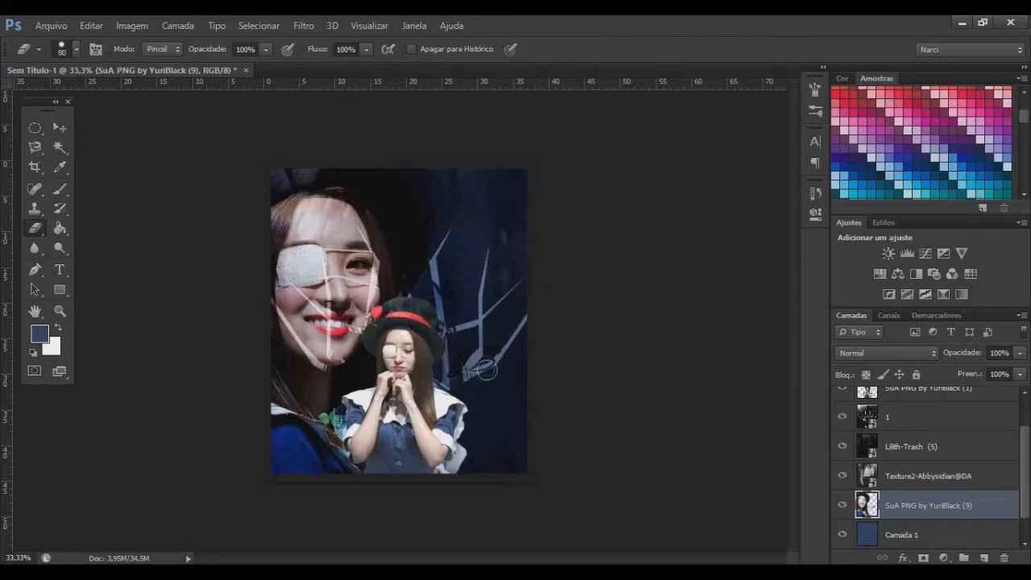
click(60, 129)
Try Luz Indireta and Luminosidade blending with 10% and 25% opacity on the SuA PNG by YuriBlack (9) layer, and delete the layer
click(886, 353)
click(864, 215)
click(886, 353)
click(869, 397)
double_click(997, 353)
text(505)
key(Return)
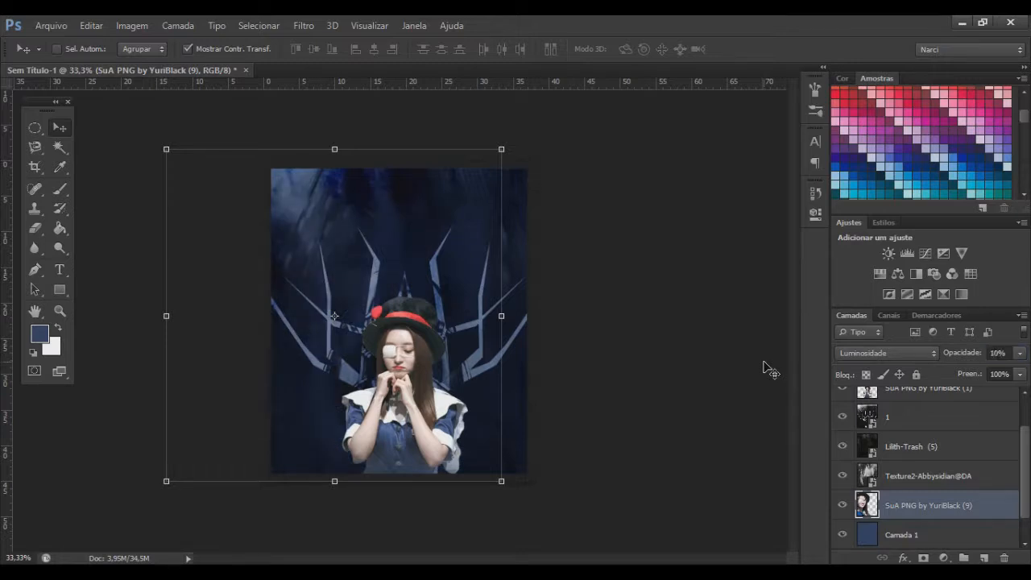
key(2)
key(5)
key(Delete)
Place SuA PNG by YuriBlack (2) above Camada 1, scale it proportionally to 195,28%, and position it so the face fills the upper canvas
click(50, 25)
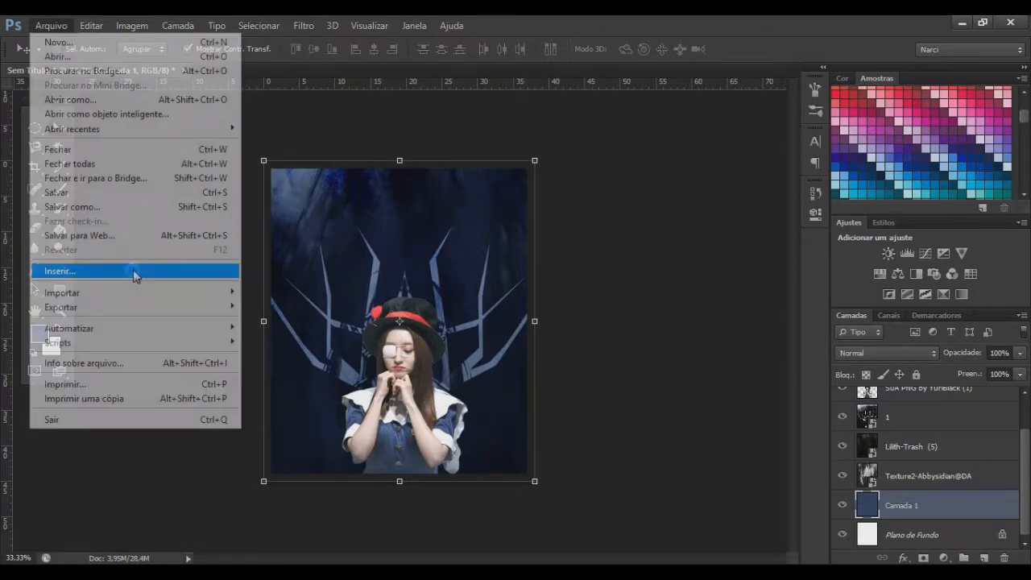
click(133, 271)
double_click(486, 179)
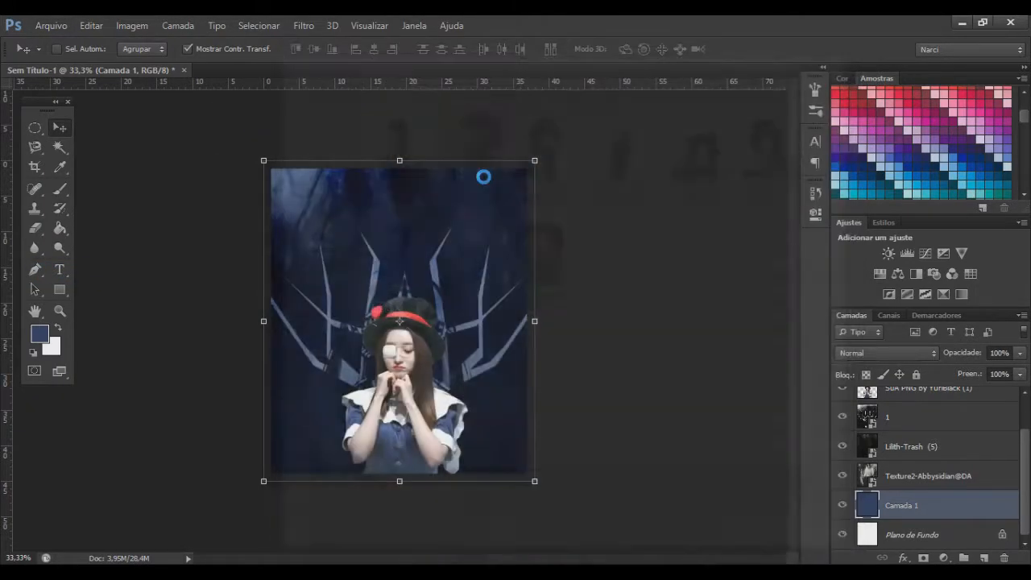
drag(494, 219, 677, 29)
drag(599, 357, 534, 420)
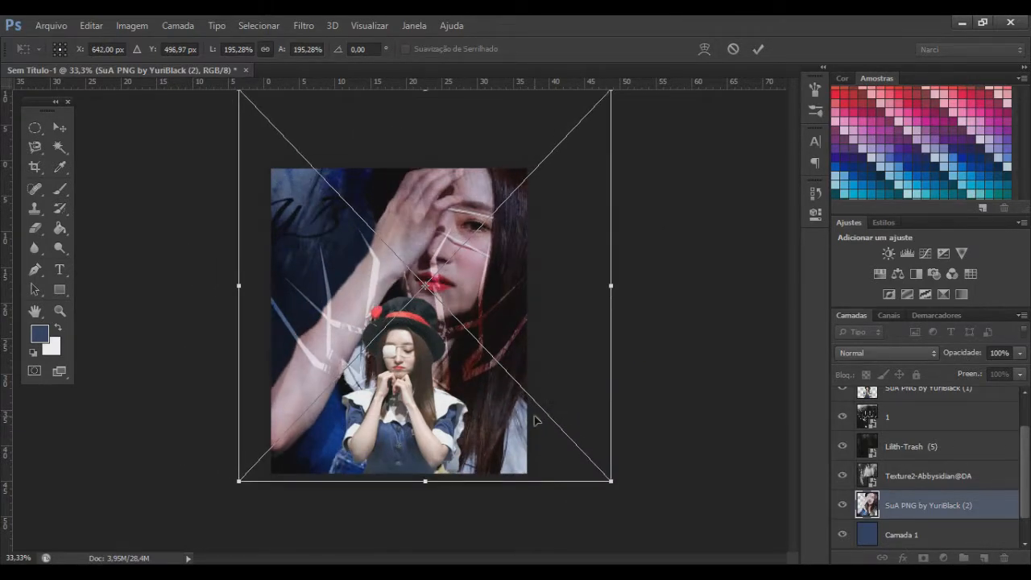
key(Return)
Erase the signature in the upper-left area of the SuA PNG by YuriBlack (2) layer
click(35, 228)
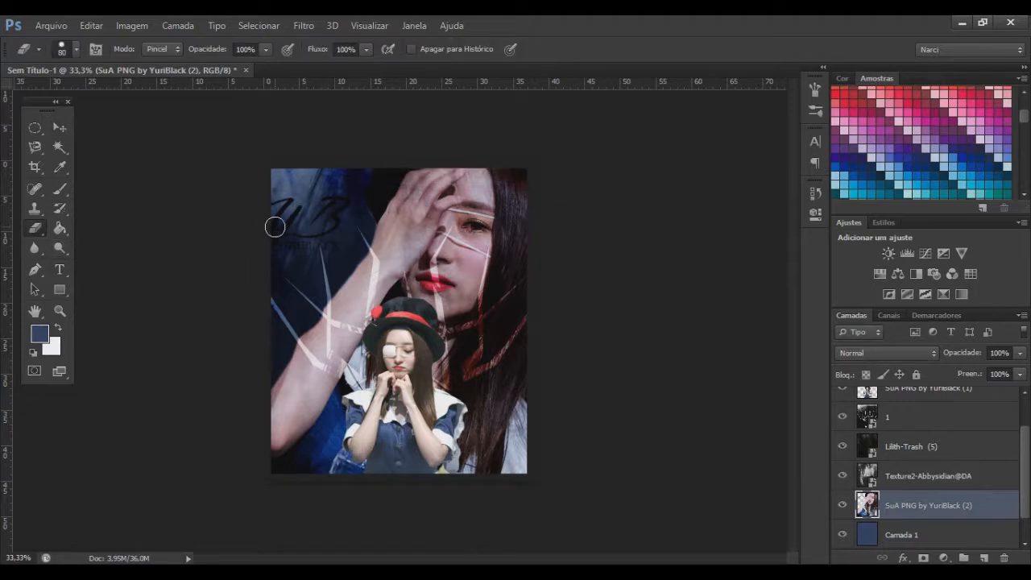
mouse_move(326, 240)
mouse_down()
mouse_move(342, 217)
mouse_move(334, 195)
mouse_move(314, 215)
mouse_move(275, 208)
mouse_up()
click(60, 128)
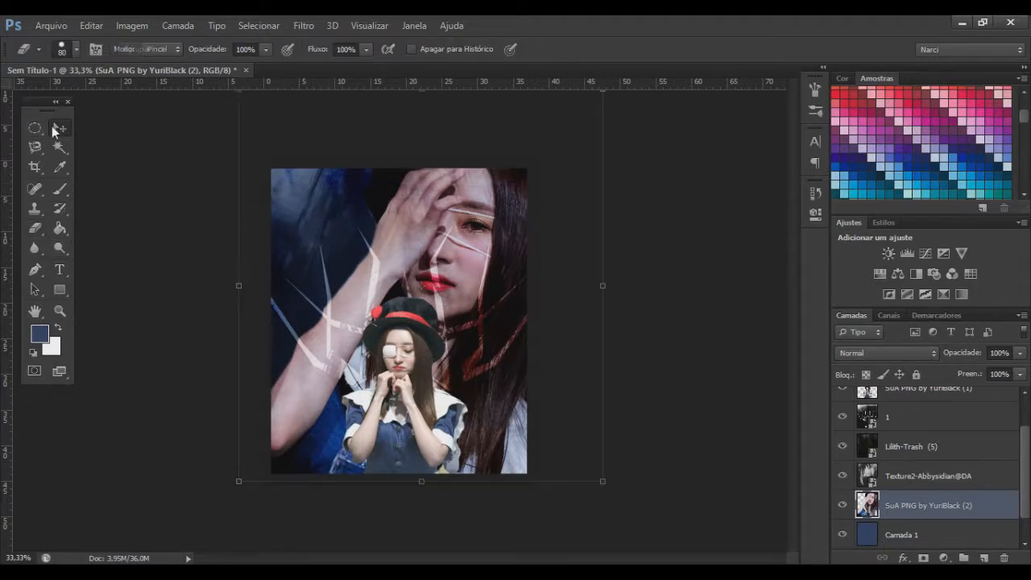
Set the SuA PNG by YuriBlack (2) layer to the Luminosidade blend mode with 20% opacity
click(864, 356)
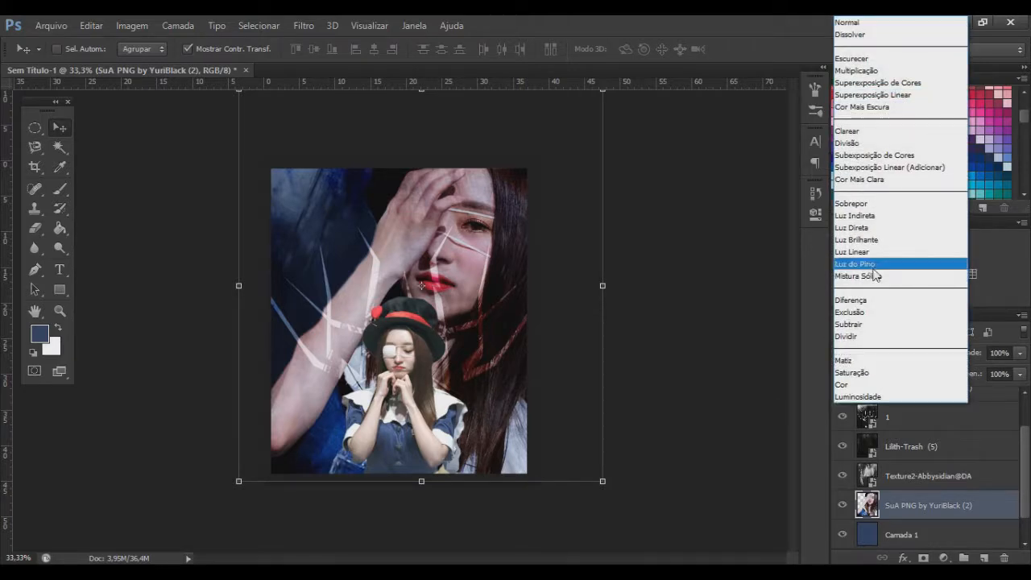
click(858, 399)
drag(977, 353, 912, 347)
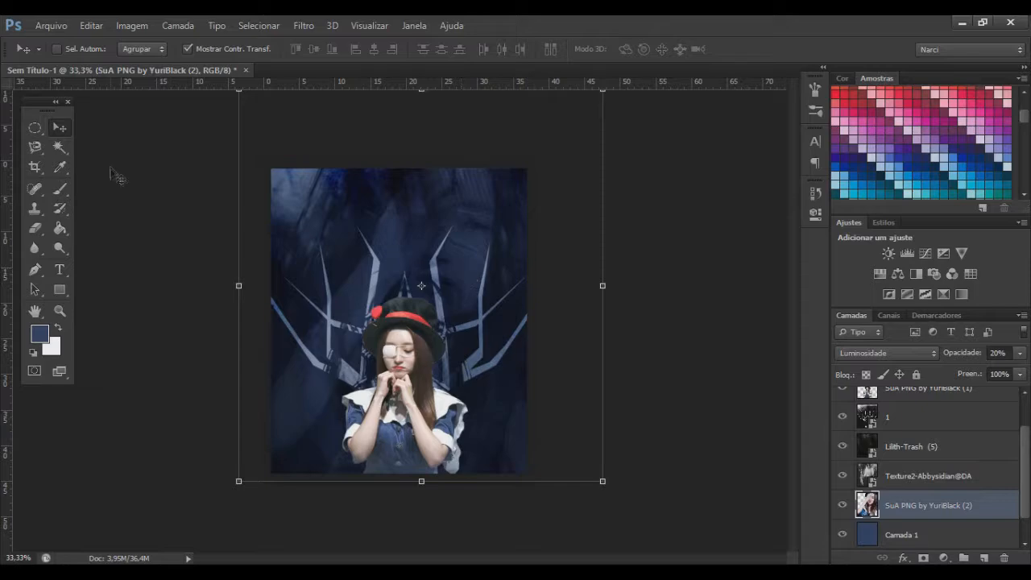
Place SuA PNG by YuriBlack (7), scale it to 43,12% with a -1,21° tilt, and position it left of the main figure
click(48, 27)
click(101, 273)
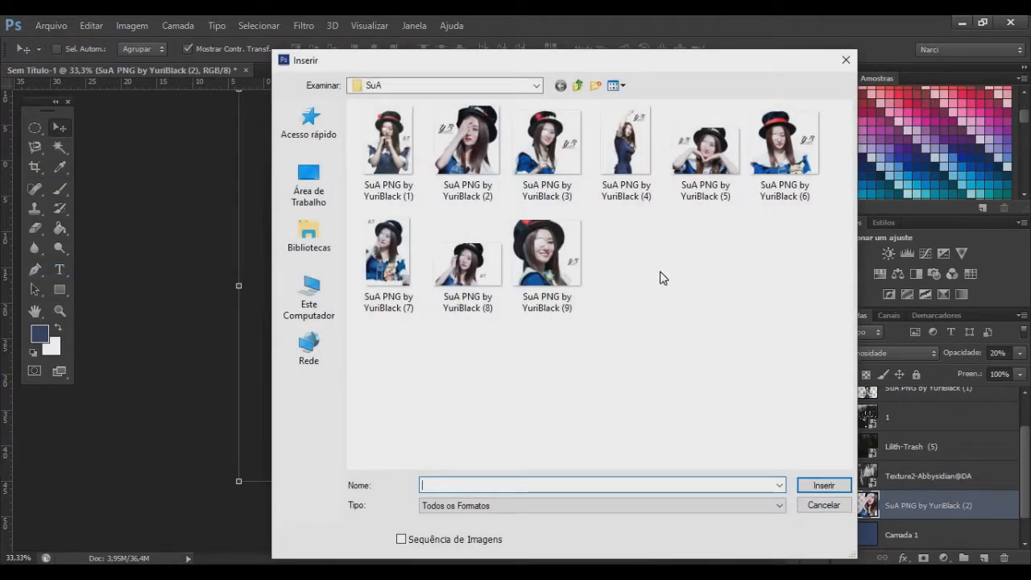
double_click(422, 302)
drag(559, 110, 326, 409)
drag(344, 349, 399, 332)
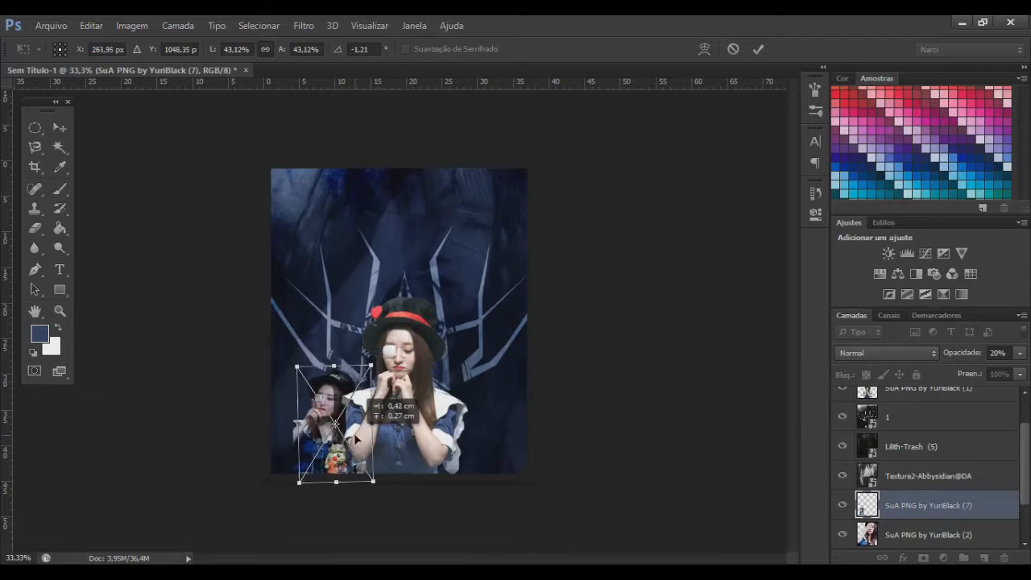
key(Return)
Try a Brightness/Contrast adjustment and undo it, and reorder the layers so Lilith-Trash (5) sits directly above SuA PNG by YuriBlack (1)
click(953, 395)
click(888, 253)
key(ctrl+z)
drag(949, 407, 922, 435)
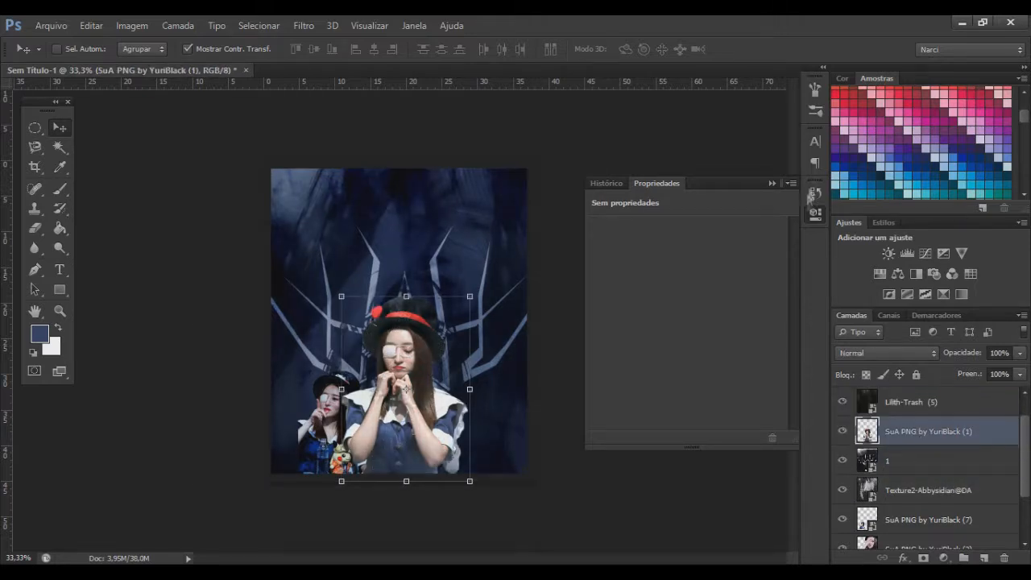
click(816, 214)
Move the small SuA PNG by YuriBlack (7) figure into the canvas's lower-left corner
ctrl+click(366, 459)
drag(367, 459, 329, 466)
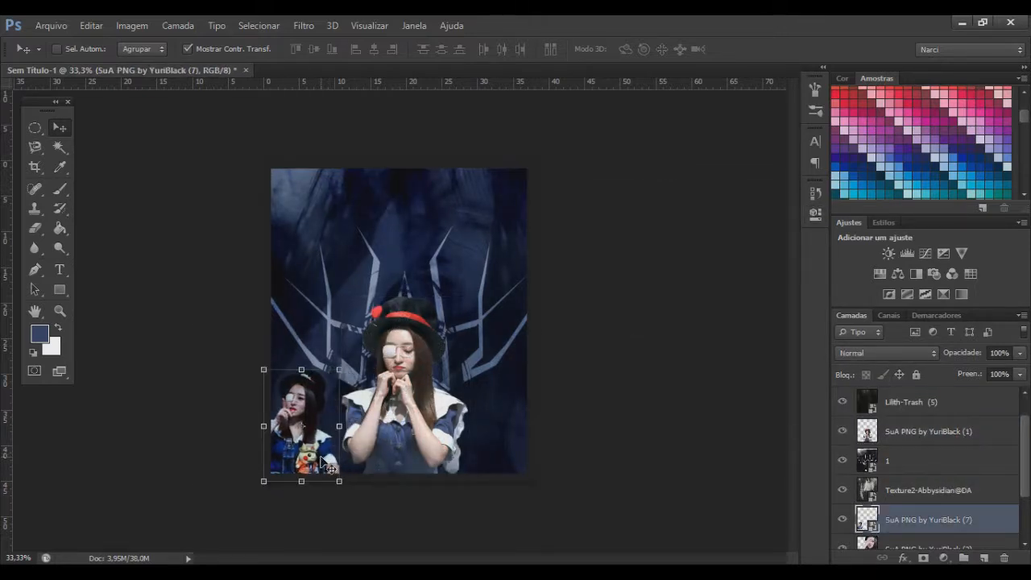
click(51, 25)
click(138, 271)
key(Escape)
Choose a spiky paint-stroke preset at 675 px for the Brush tool
click(60, 188)
click(77, 52)
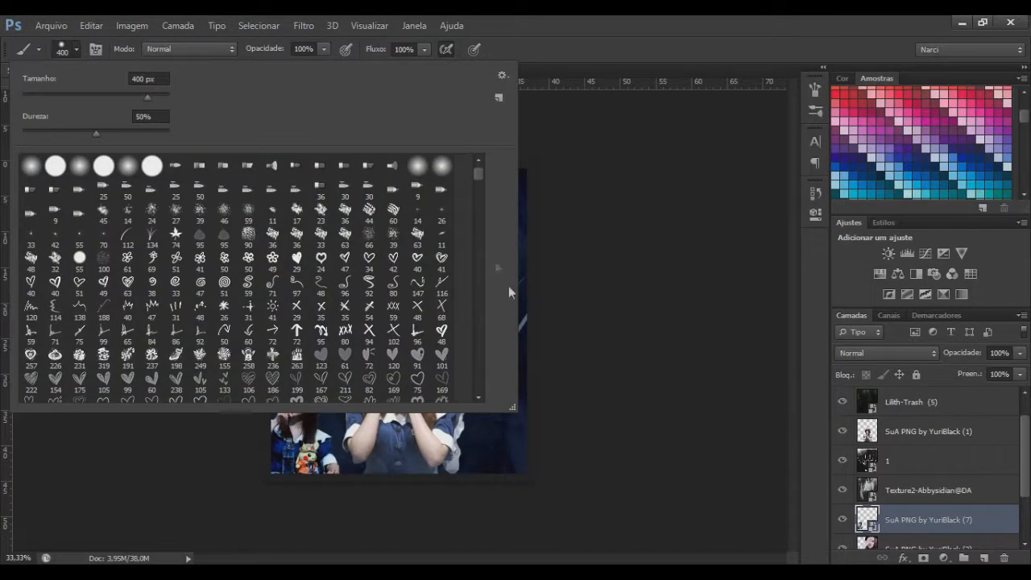
drag(480, 174, 480, 255)
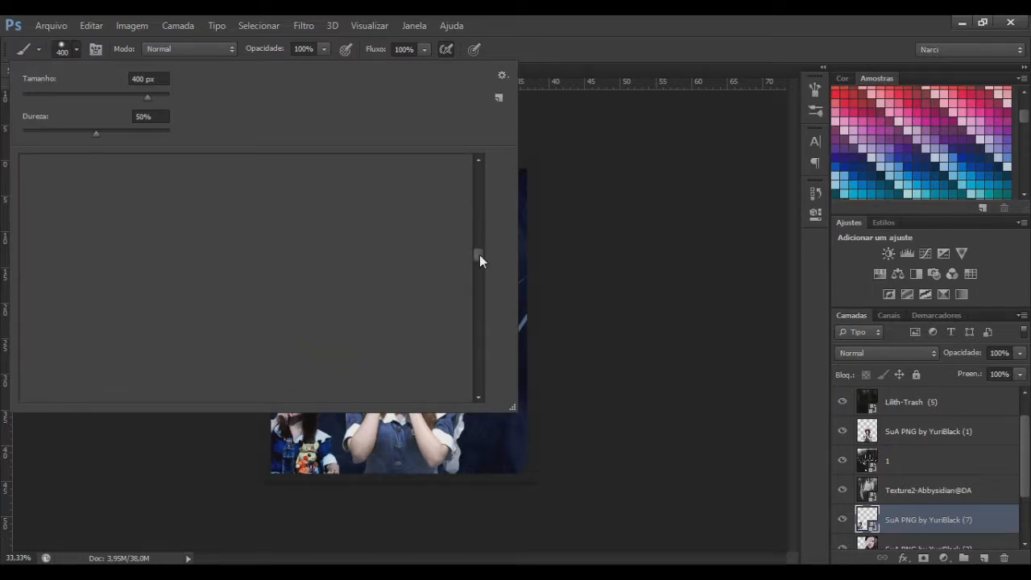
drag(479, 254, 481, 296)
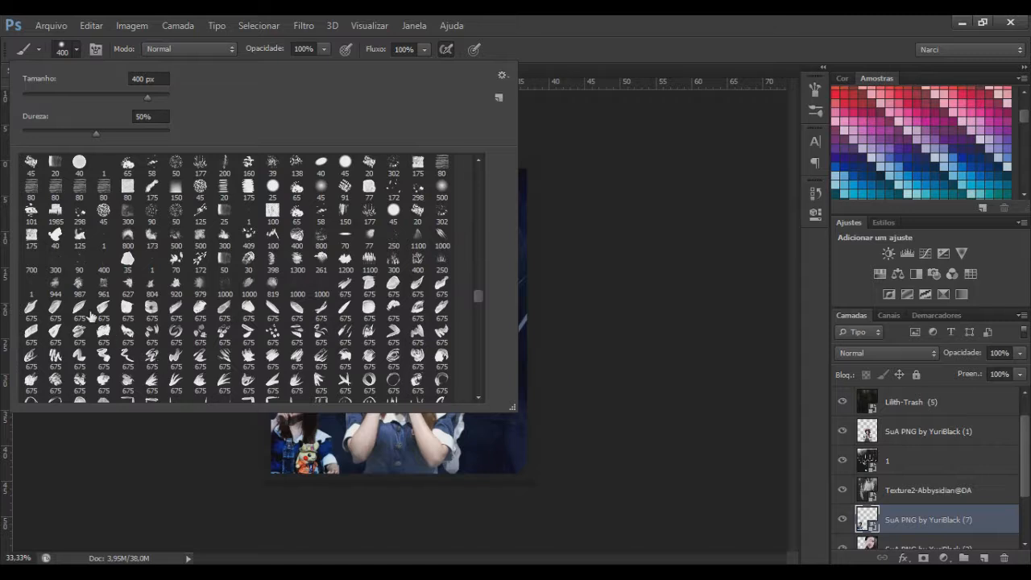
click(151, 383)
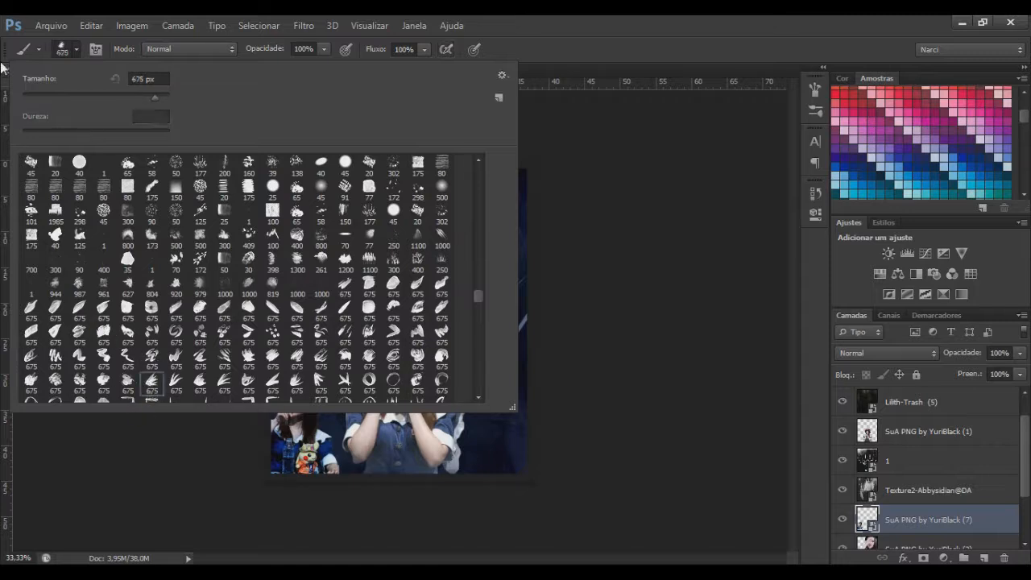
click(69, 55)
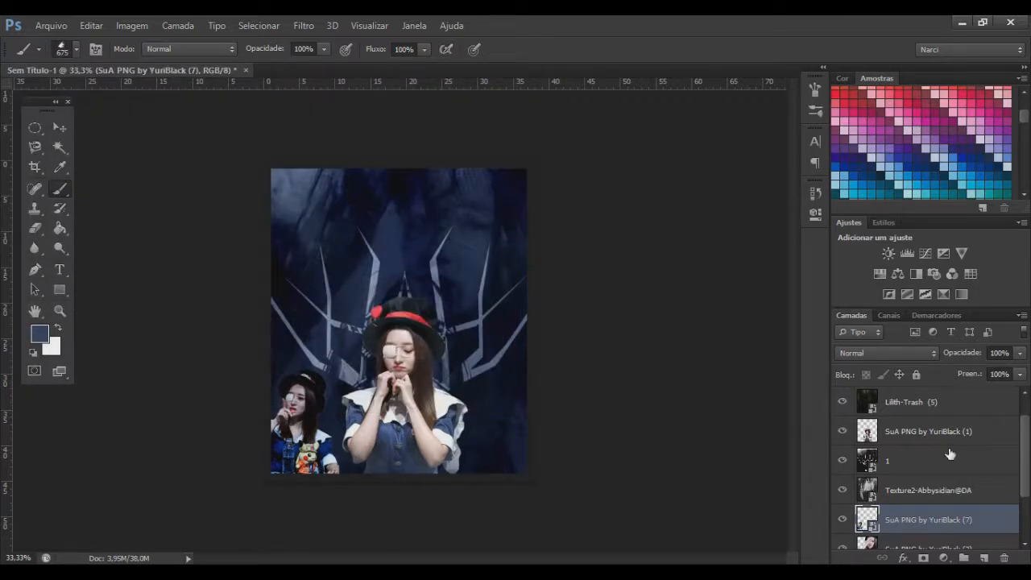
Add a new layer directly above texture 1 and swap the foreground colour to white
click(952, 469)
click(984, 558)
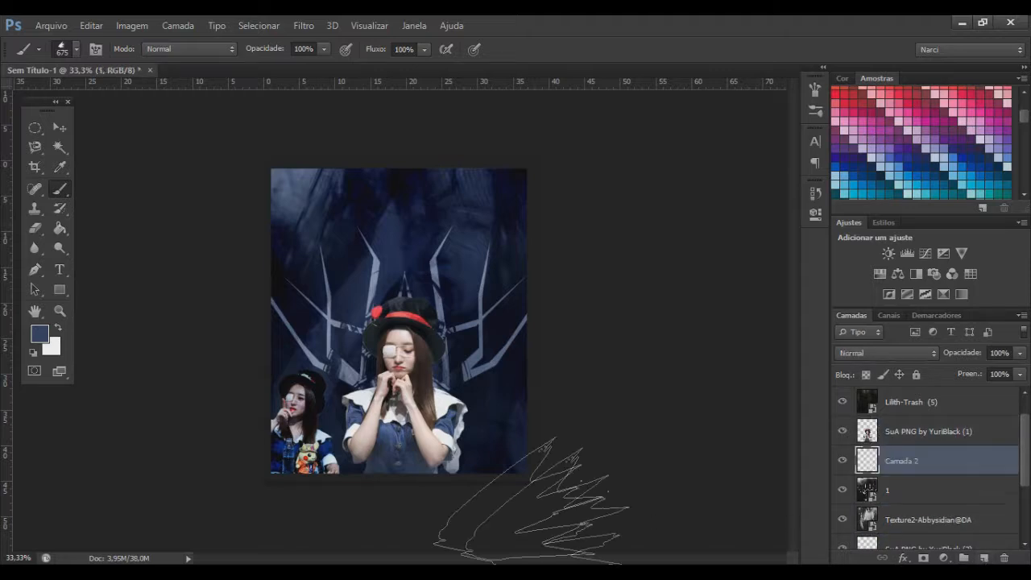
key(x)
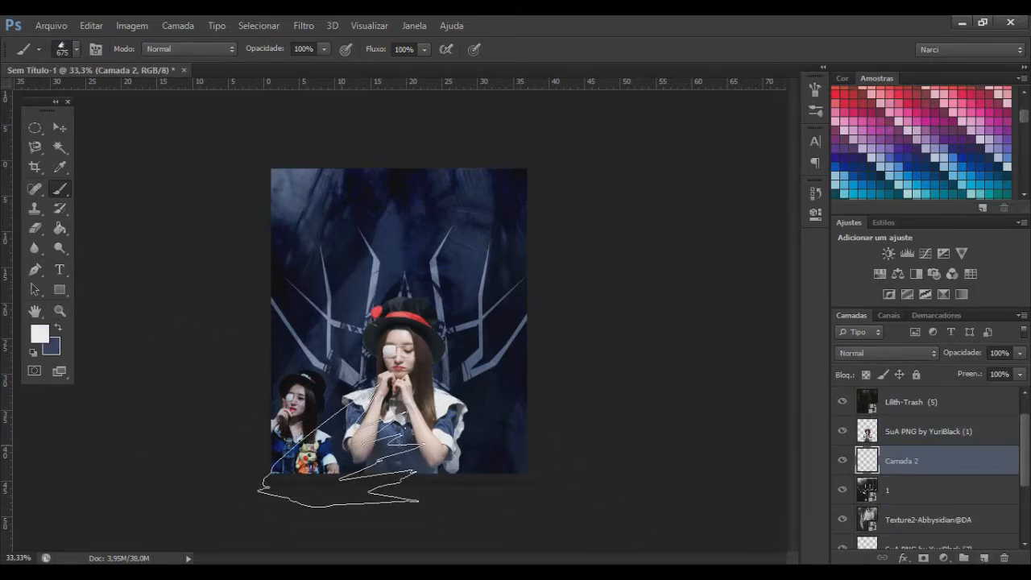
Try stamping the spiky brush in white between the two figures on Camada 2, and undo it
click(338, 444)
key(ctrl+alt+z)
key(ctrl+alt+z)
key(ctrl+alt+z)
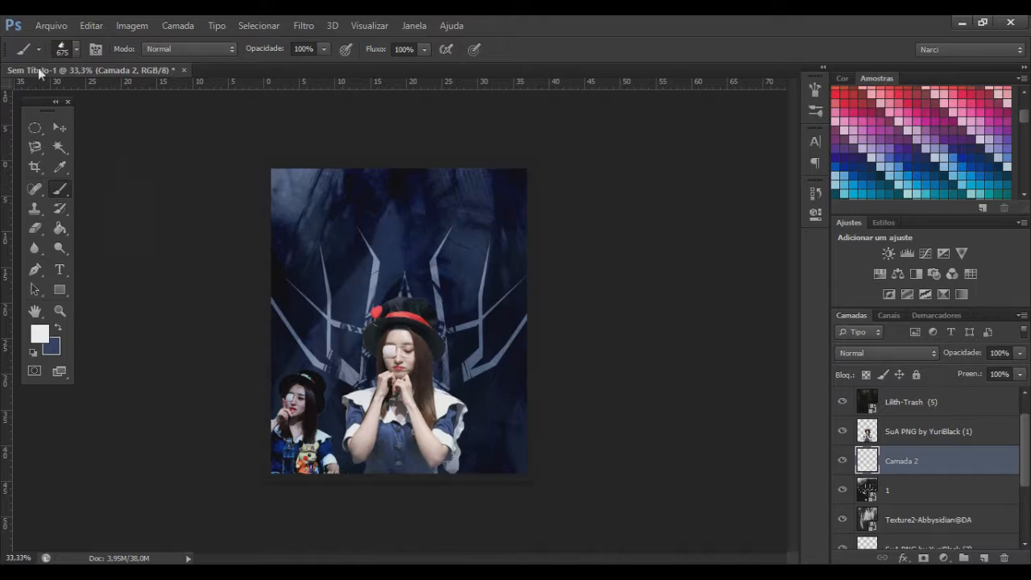
Switch the Brush tool to the broad, rough-edged paint-smear preset at 675 px
click(75, 49)
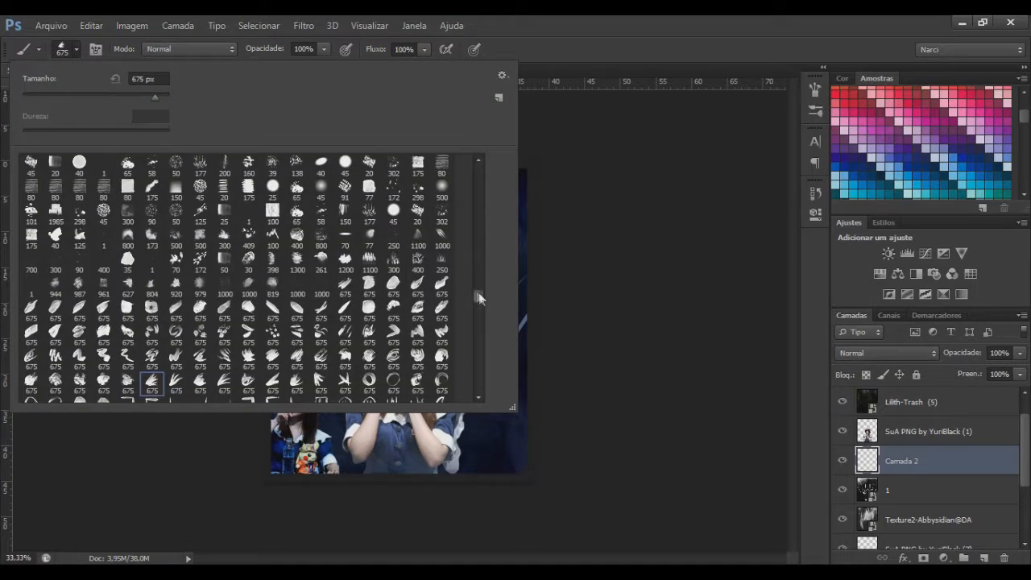
scroll(478, 293, down, 1)
scroll(479, 299, down, 5)
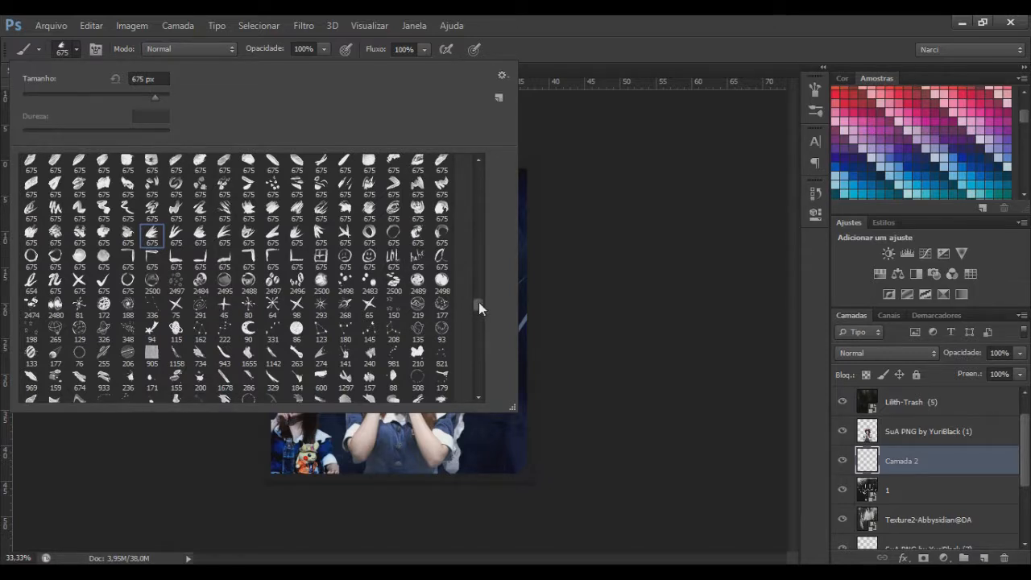
click(80, 234)
click(31, 234)
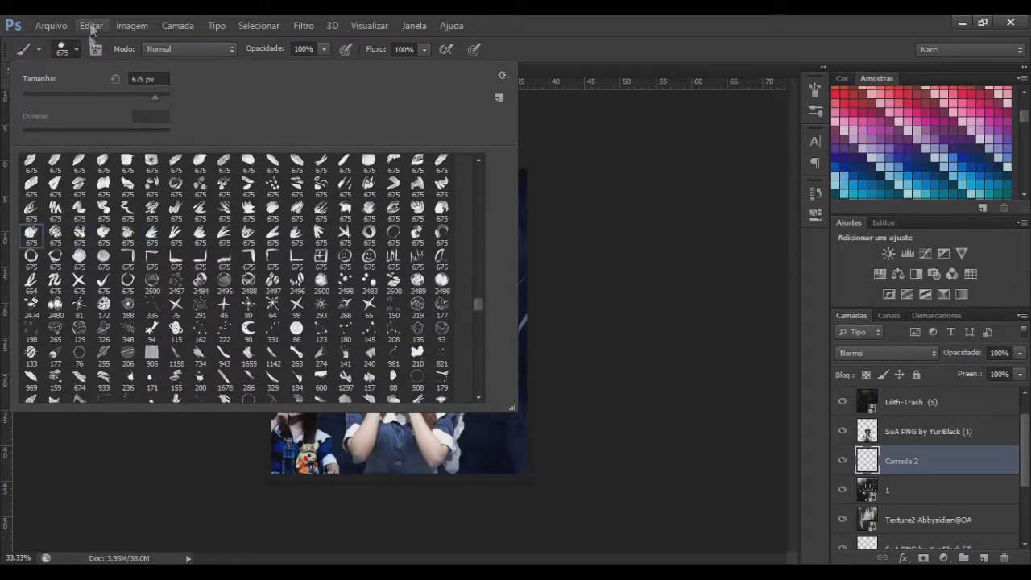
click(80, 50)
click(75, 52)
key(Return)
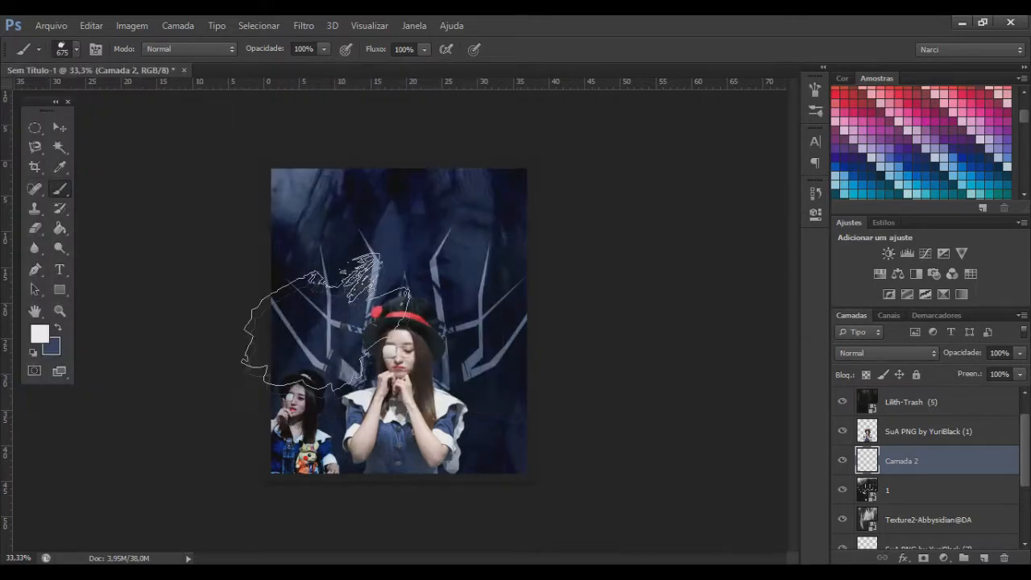
Reduce the paint-smear brush to 500 px and stamp it once in white between the two figures on Camada 2
click(377, 459)
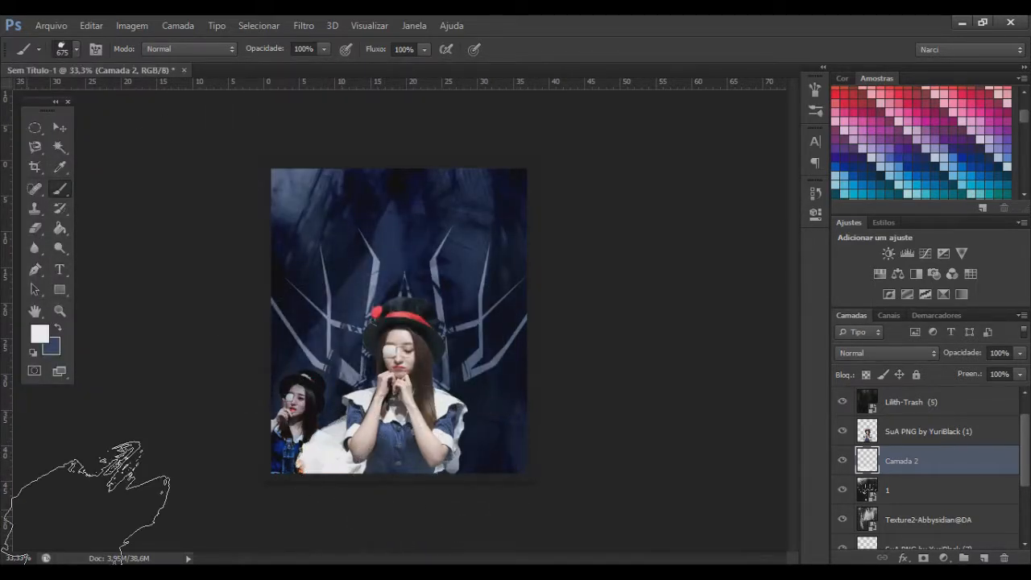
key(ctrl+z)
key(bracketleft)
key(bracketleft)
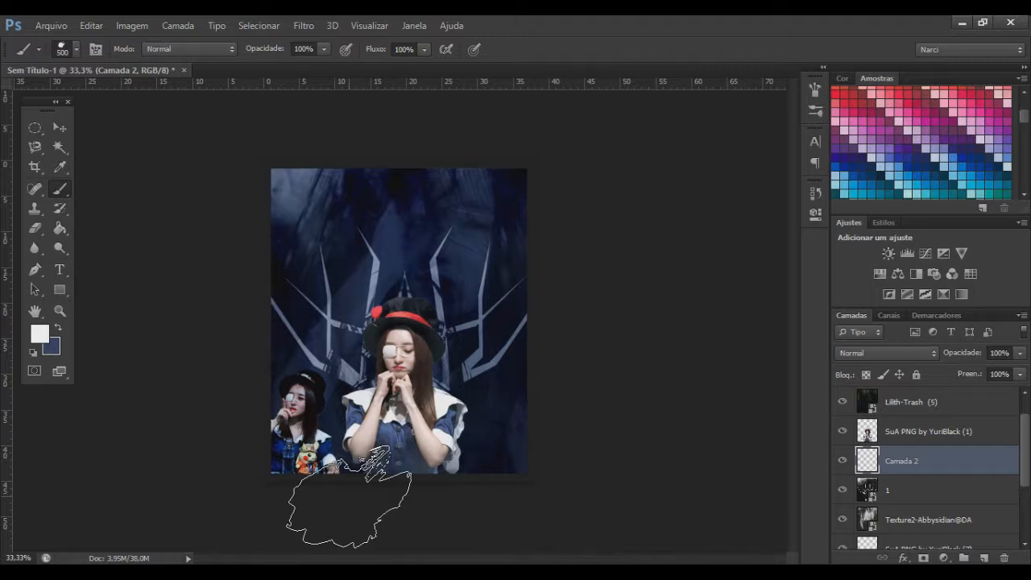
click(346, 459)
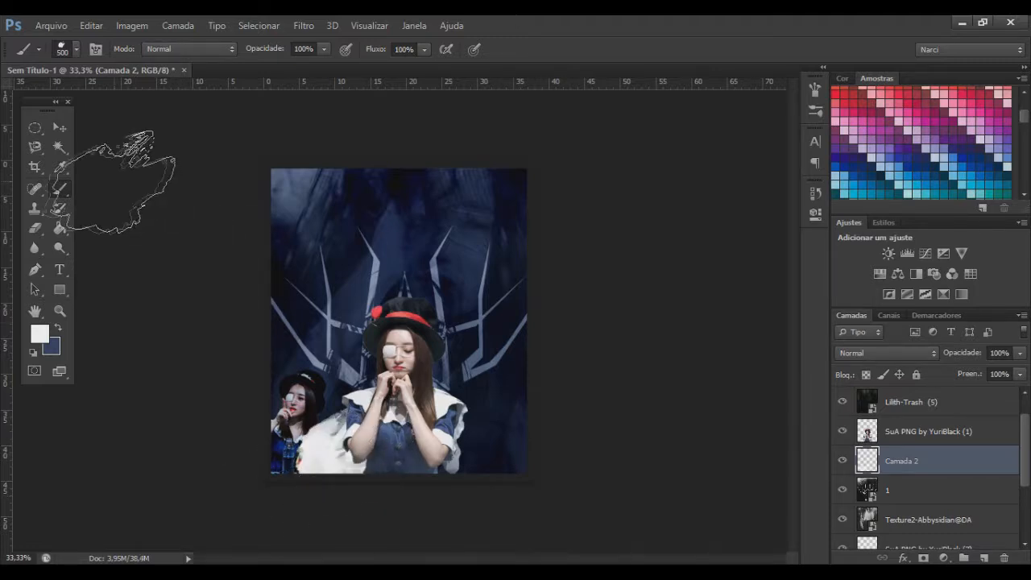
key(ctrl+z)
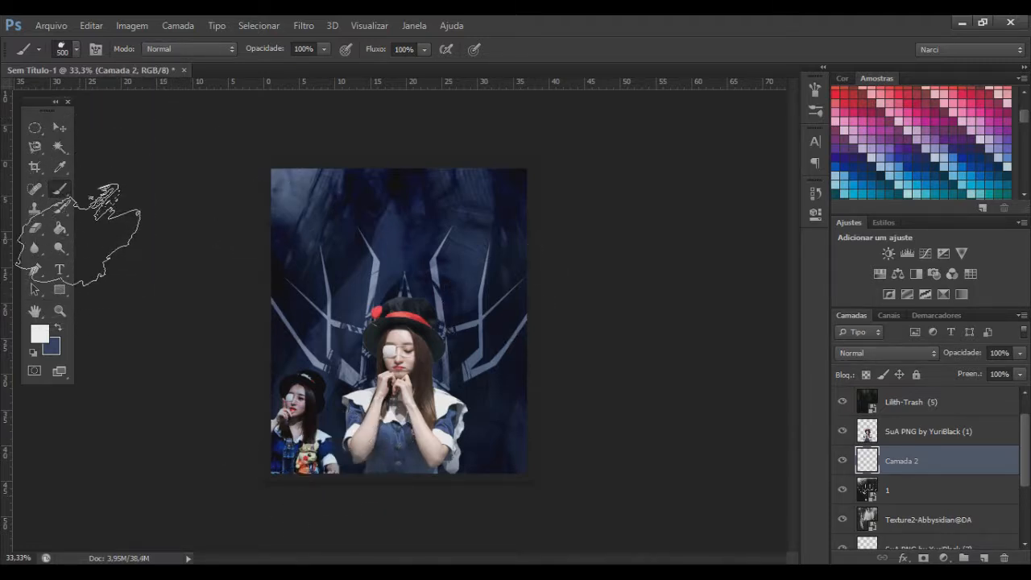
click(355, 451)
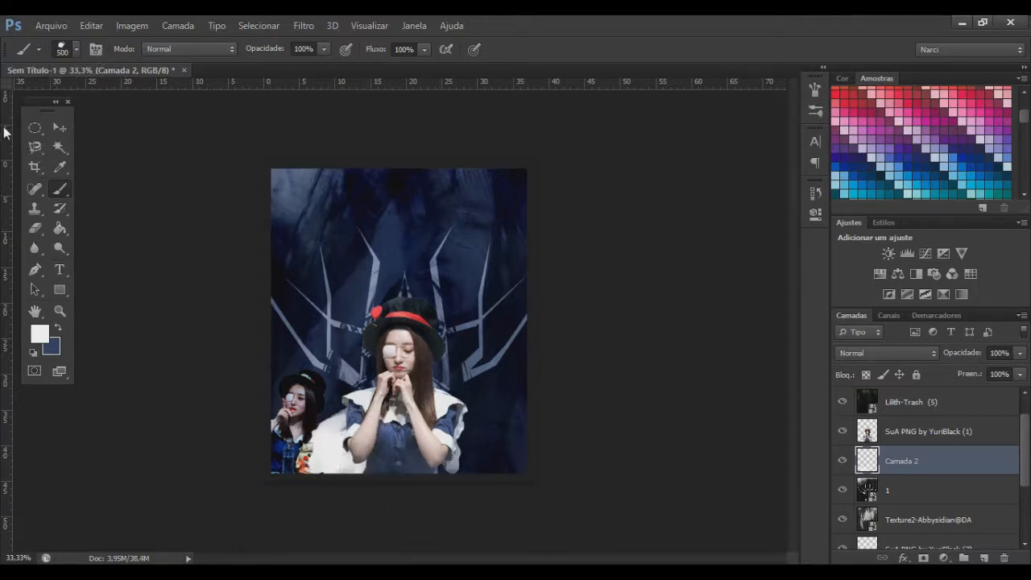
Place the SuA PNG by YuriBlack (6) image in the composition and scale it proportionally to about 49.6%
click(61, 129)
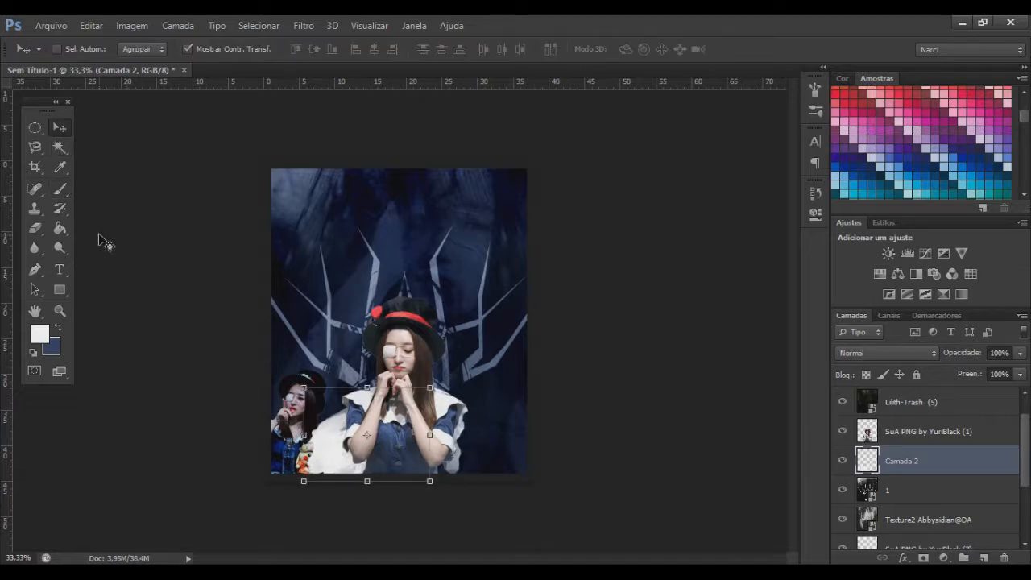
click(35, 25)
click(72, 270)
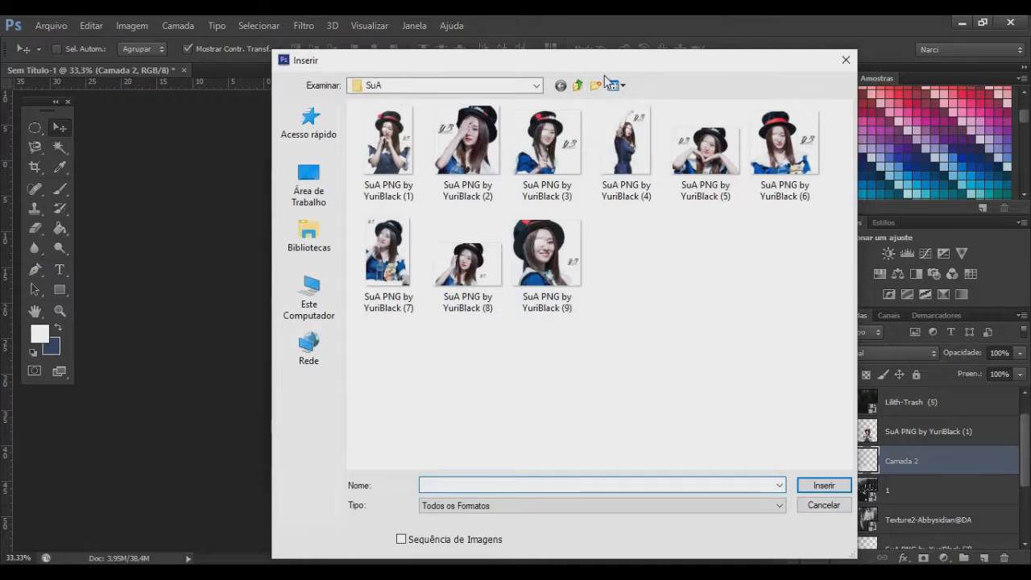
double_click(783, 187)
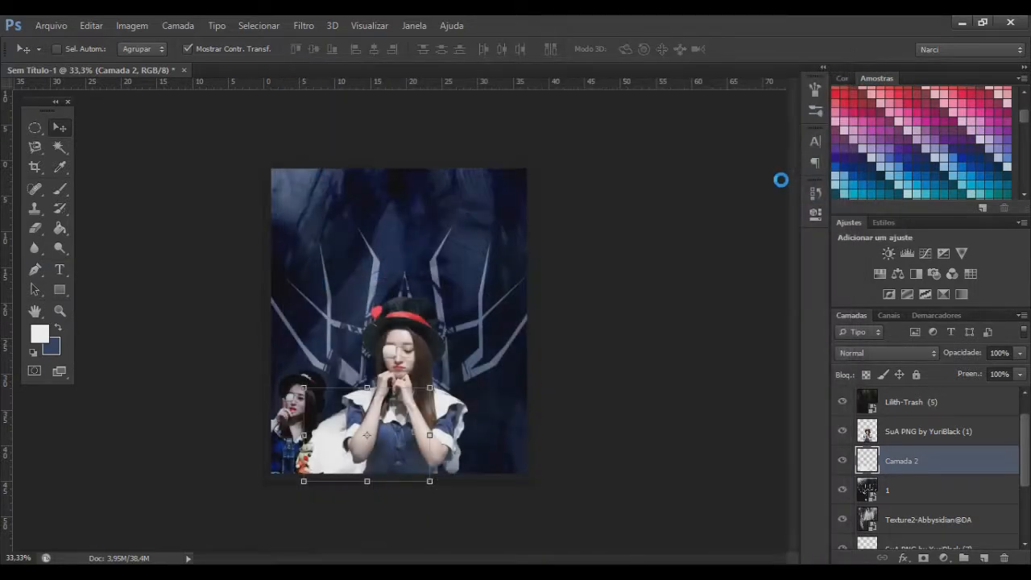
drag(498, 220, 398, 321)
click(265, 48)
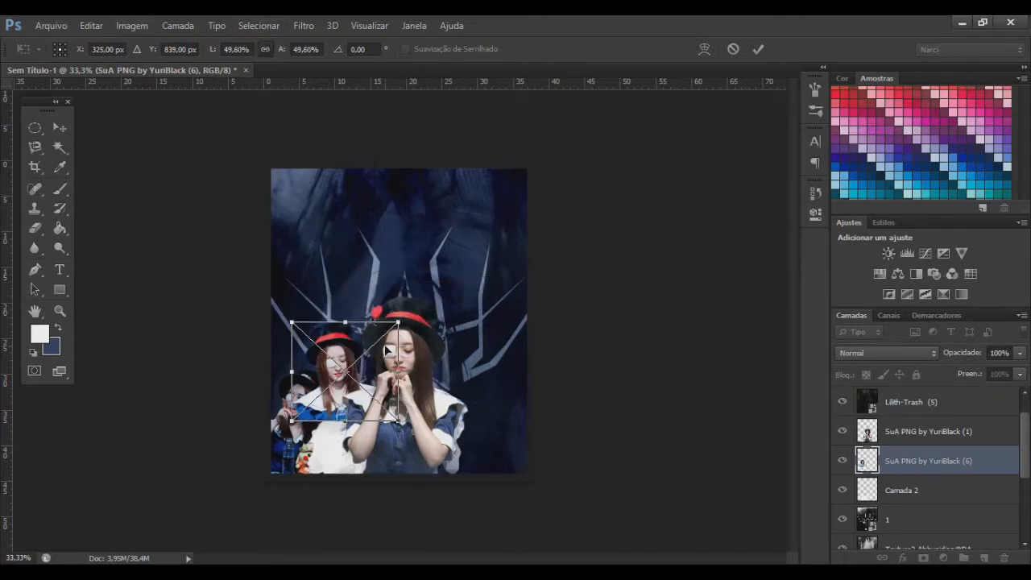
Position the new figure in the artwork's lower-right corner and stack its layer directly below SuA PNG by YuriBlack (7)
drag(383, 348, 548, 410)
key(Return)
drag(952, 456, 947, 489)
drag(534, 401, 544, 396)
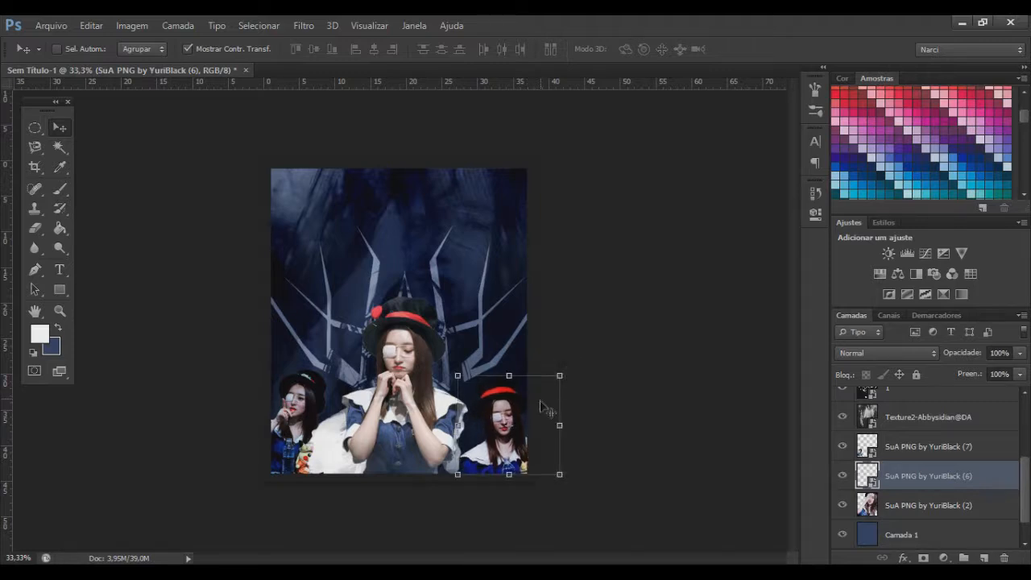
Add a text box across the upper artwork reading SUA in white, centred Cinzel Decorative at 130 pt
click(59, 269)
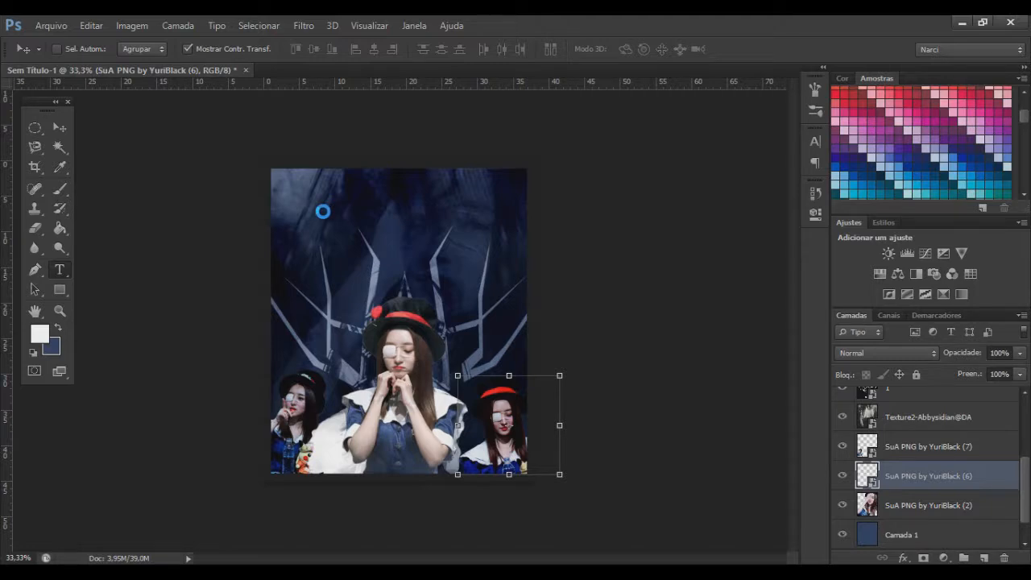
drag(318, 205, 516, 285)
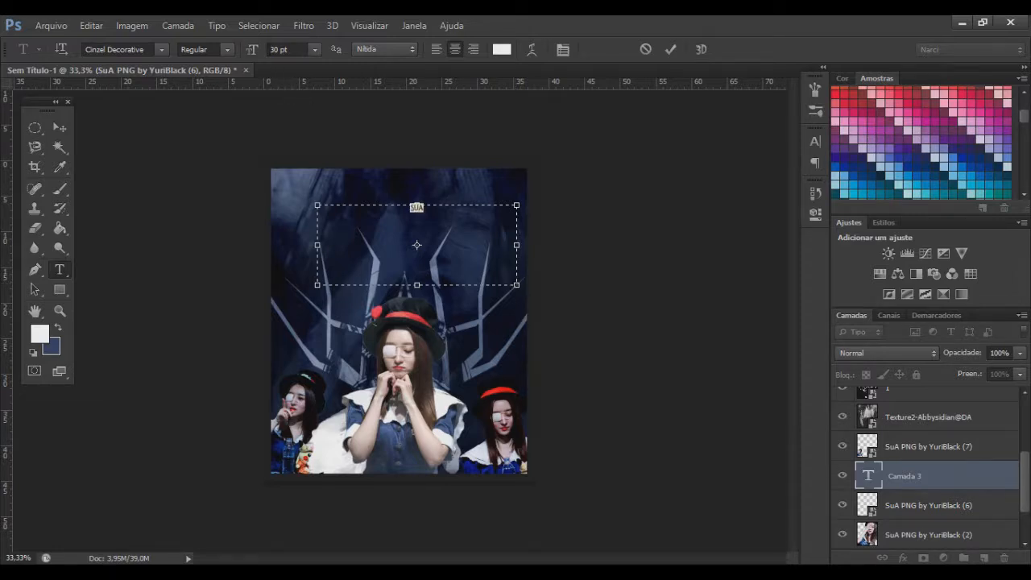
click(282, 49)
text(130)
key(Return)
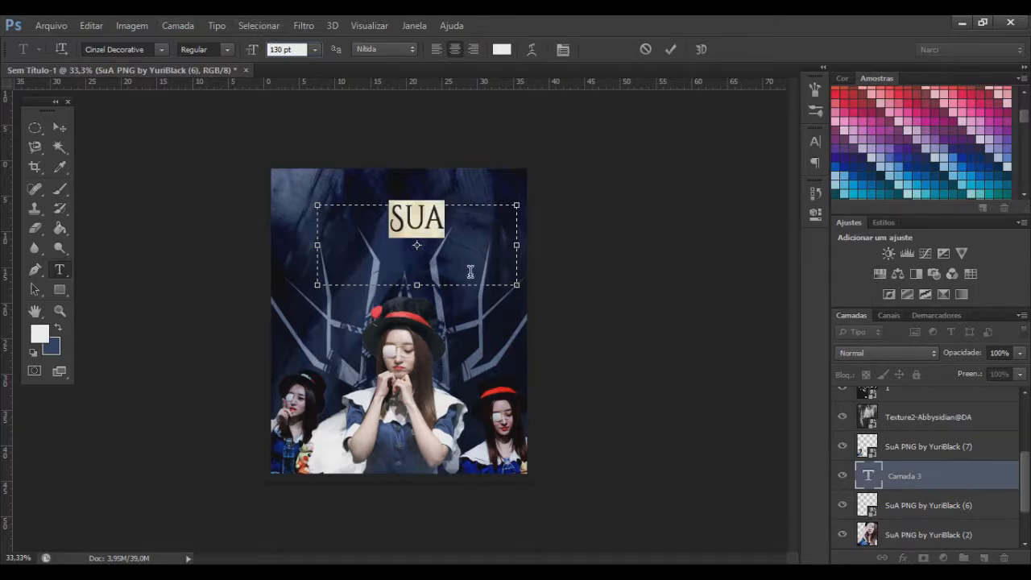
click(489, 227)
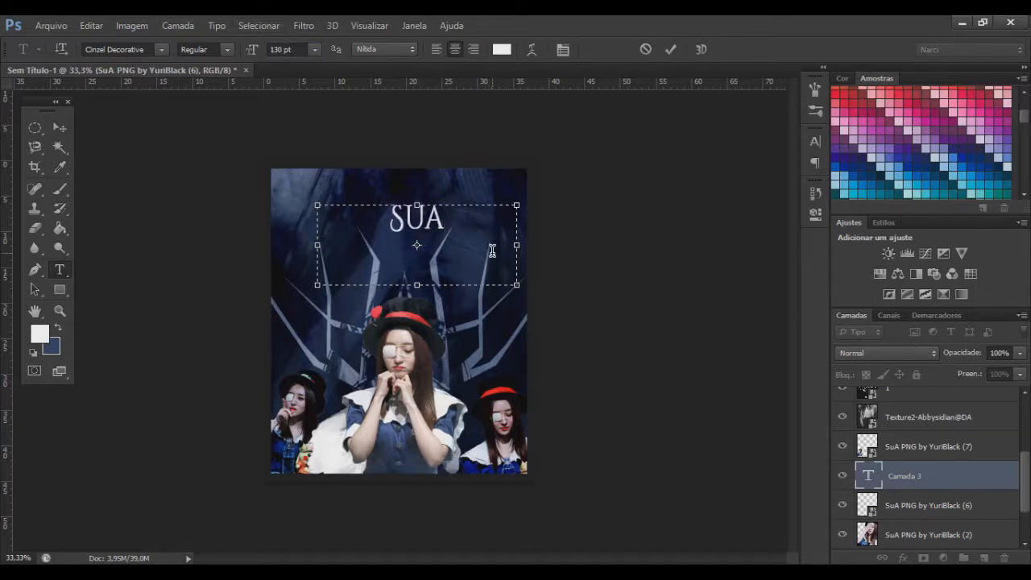
key(ctrl+Return)
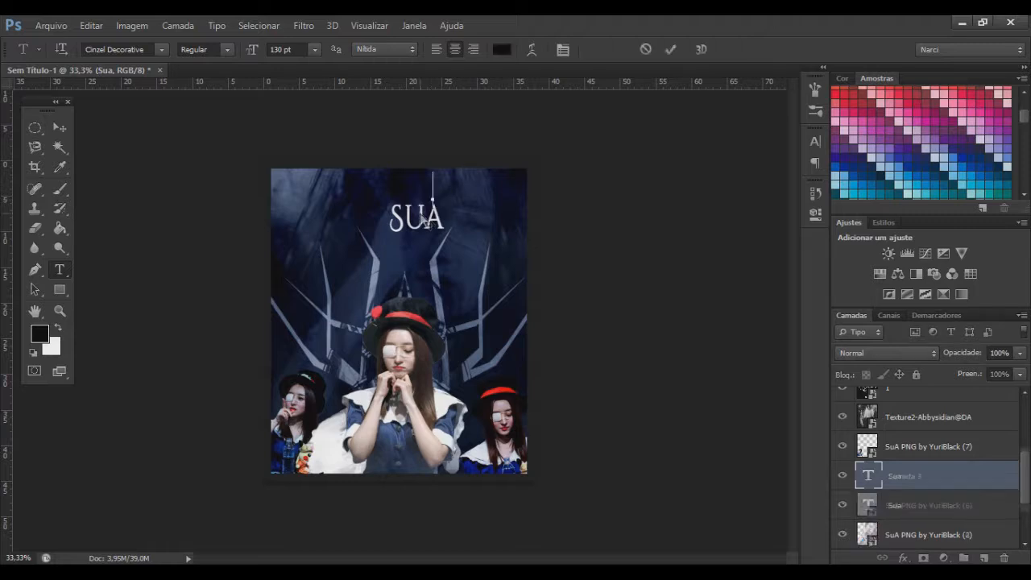
click(646, 50)
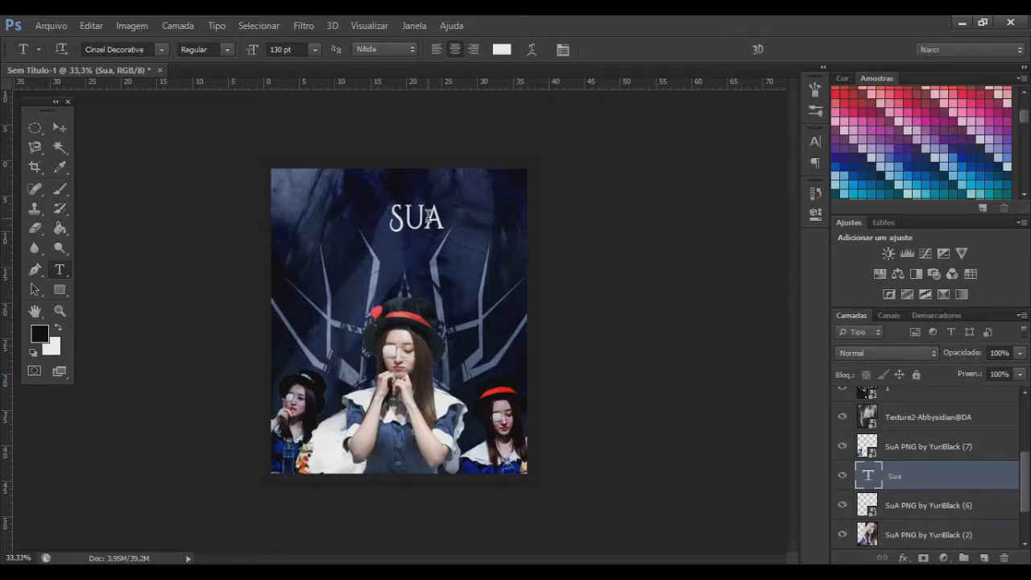
Add DREAMCATHER as a second line under SUA and widen the text box to span the full canvas width
click(456, 226)
key(Return)
text(DRE)
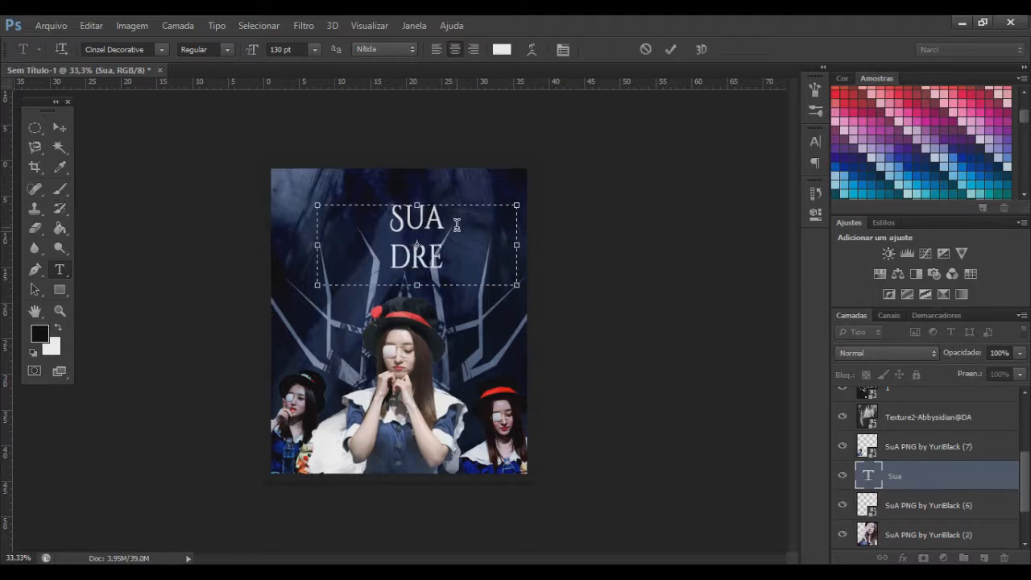
text(AMCAT)
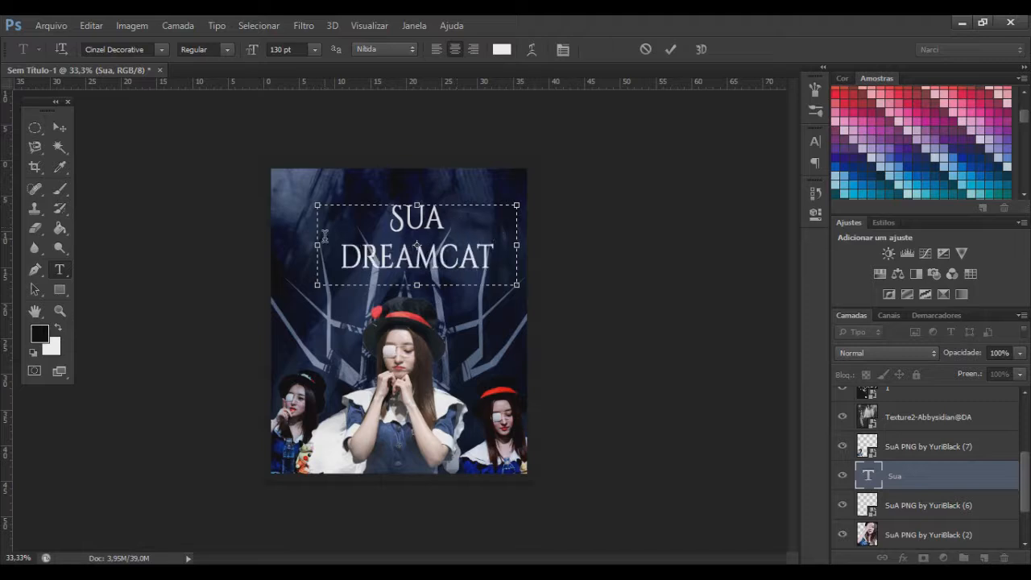
drag(318, 246, 269, 246)
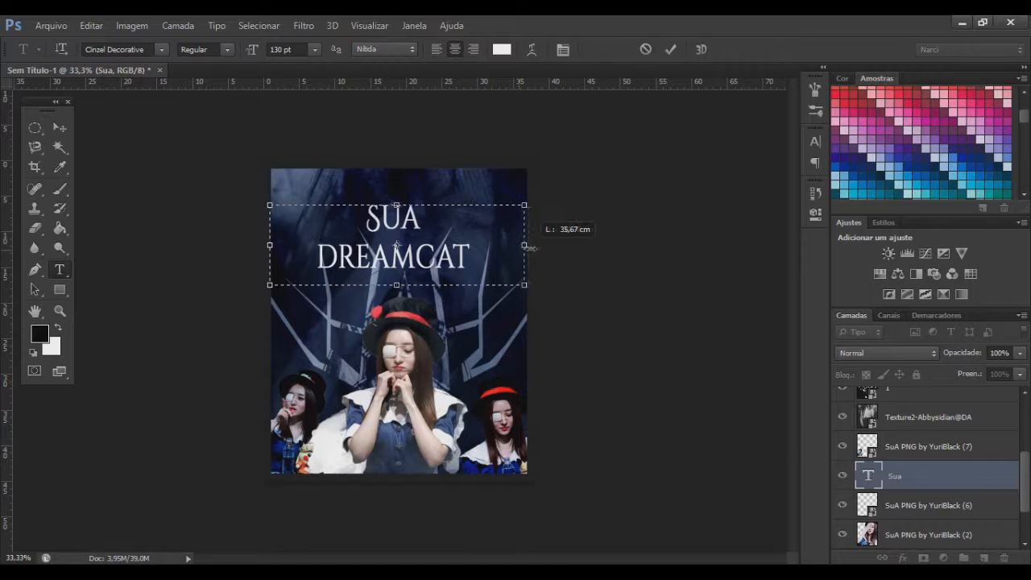
drag(520, 247, 533, 247)
text(HER)
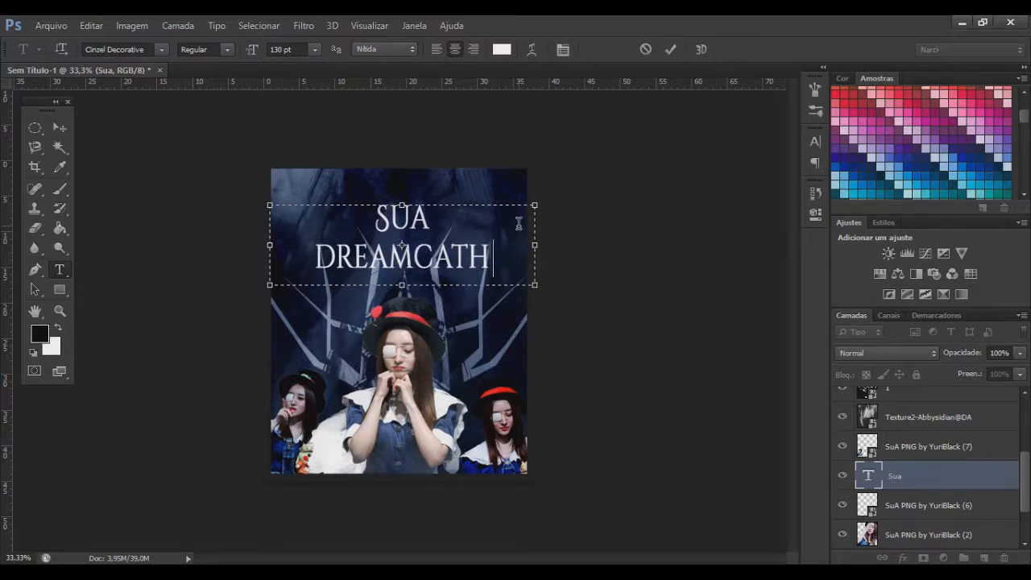
Set a 60 pt baseline shift on the DREAMCATHER line and move the whole title slightly down
drag(506, 256, 273, 267)
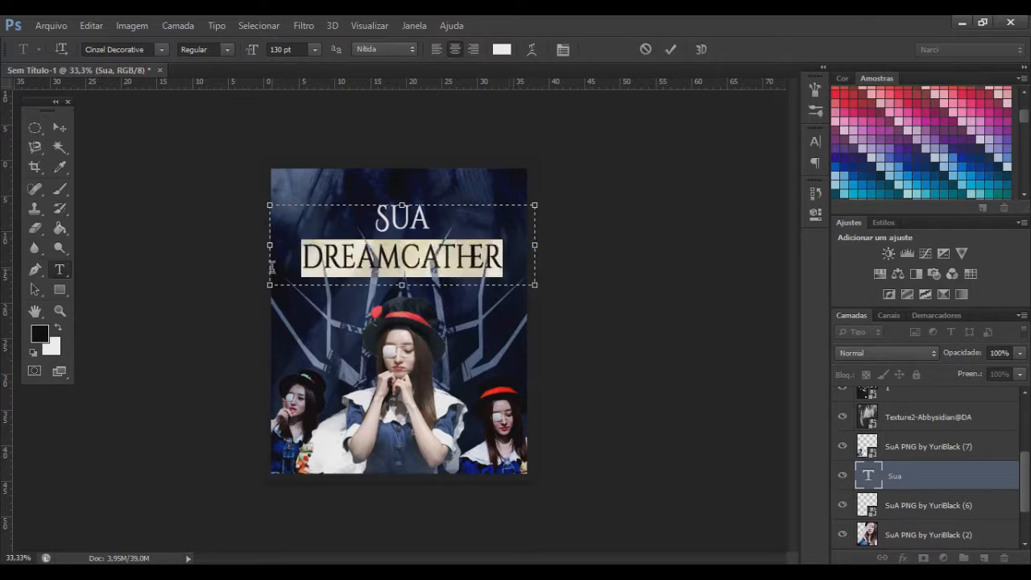
click(815, 141)
click(653, 226)
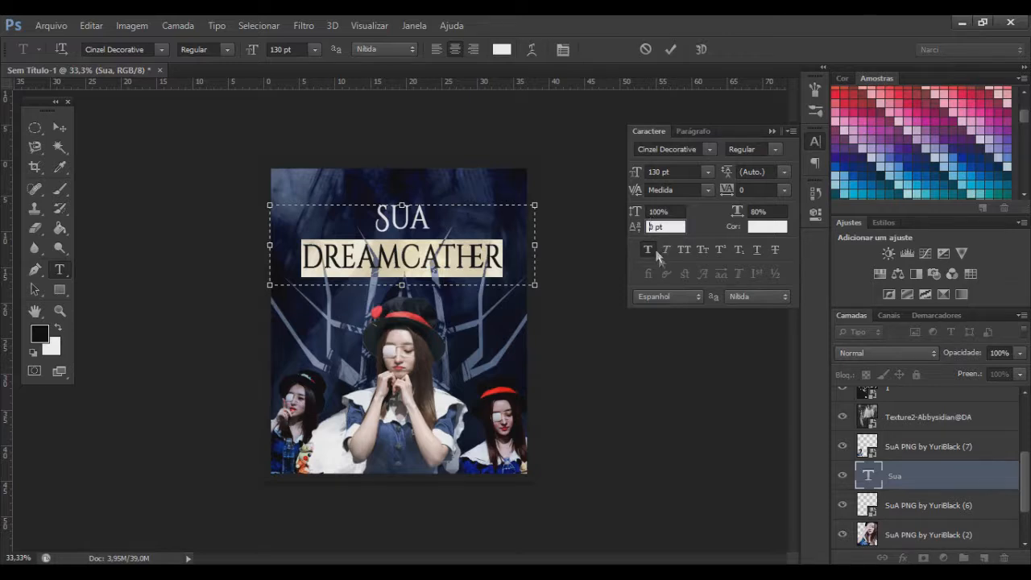
text(50)
key(Return)
text(60)
key(Return)
key(Return)
click(55, 125)
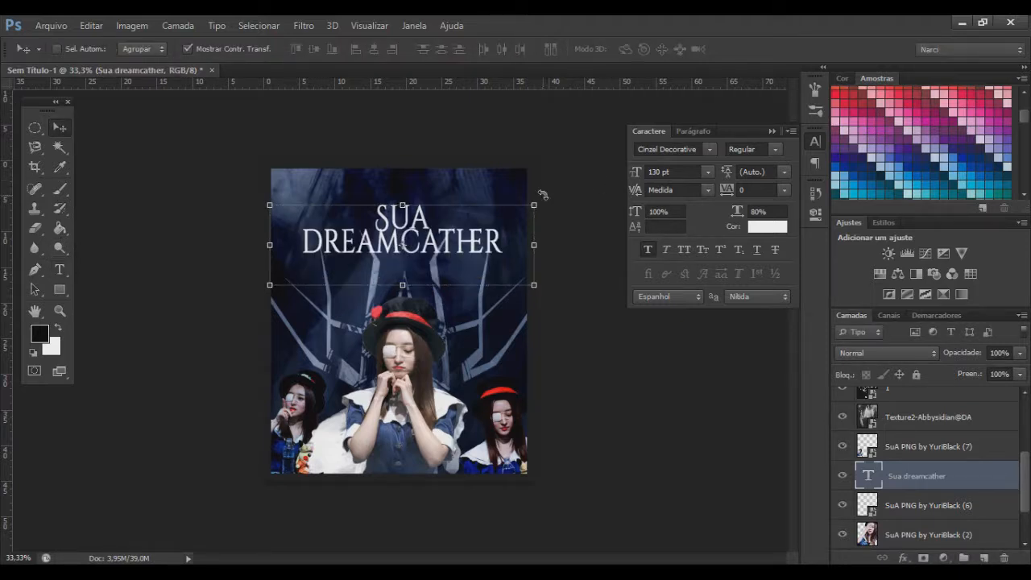
mouse_move(468, 264)
mouse_down()
mouse_move(419, 250)
mouse_move(443, 272)
mouse_move(468, 263)
mouse_up()
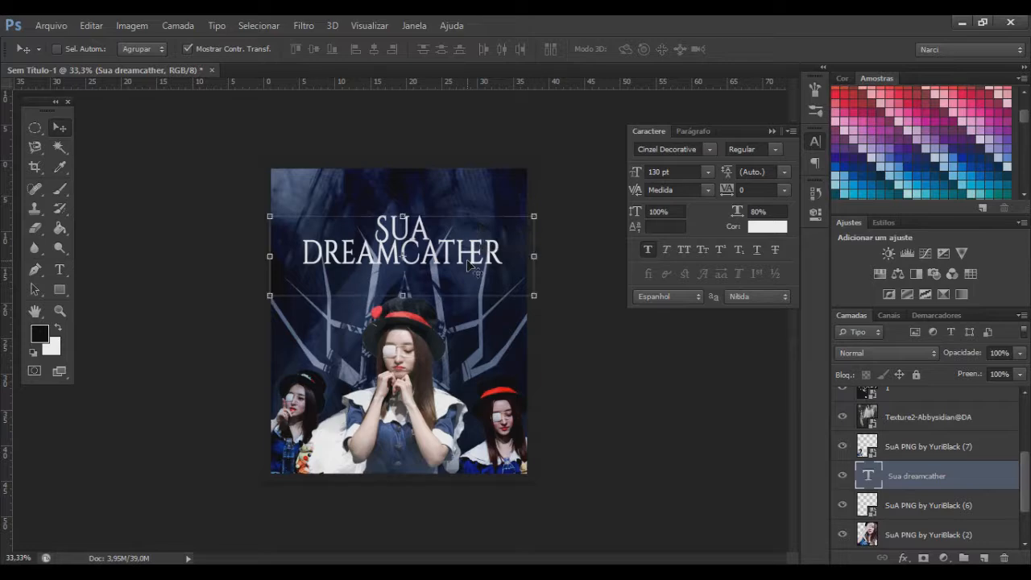
click(815, 145)
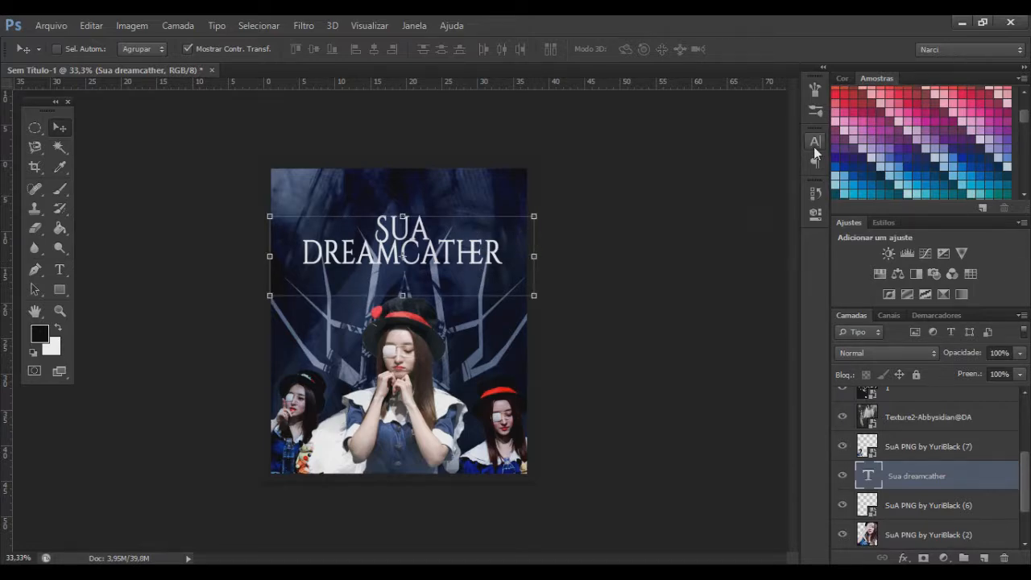
Open the psd_09 tumblr, psd_03 dark soul and psd coloring likey files together from the PSD folder in Materiais Pra Editar
click(51, 25)
click(71, 63)
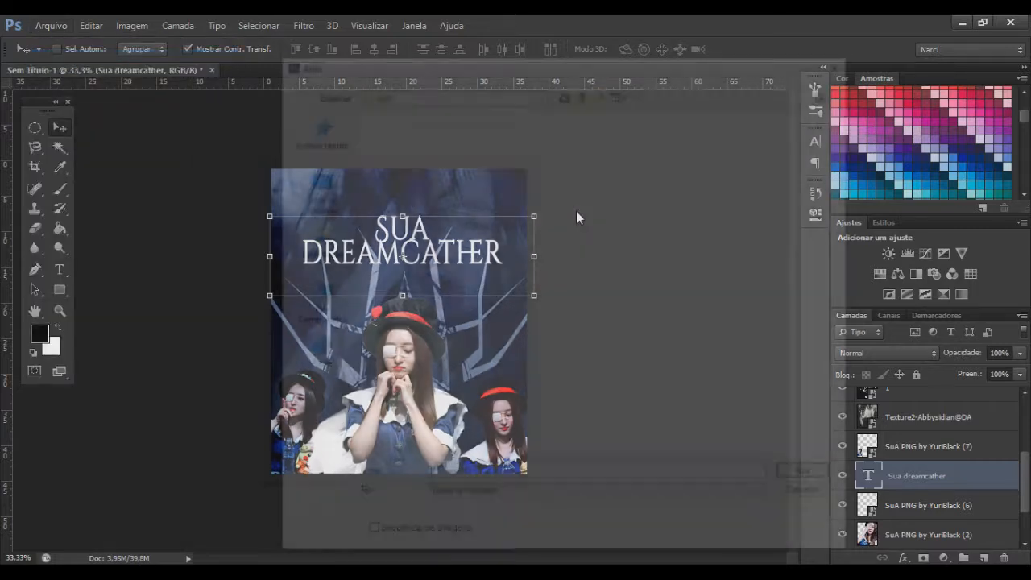
click(581, 91)
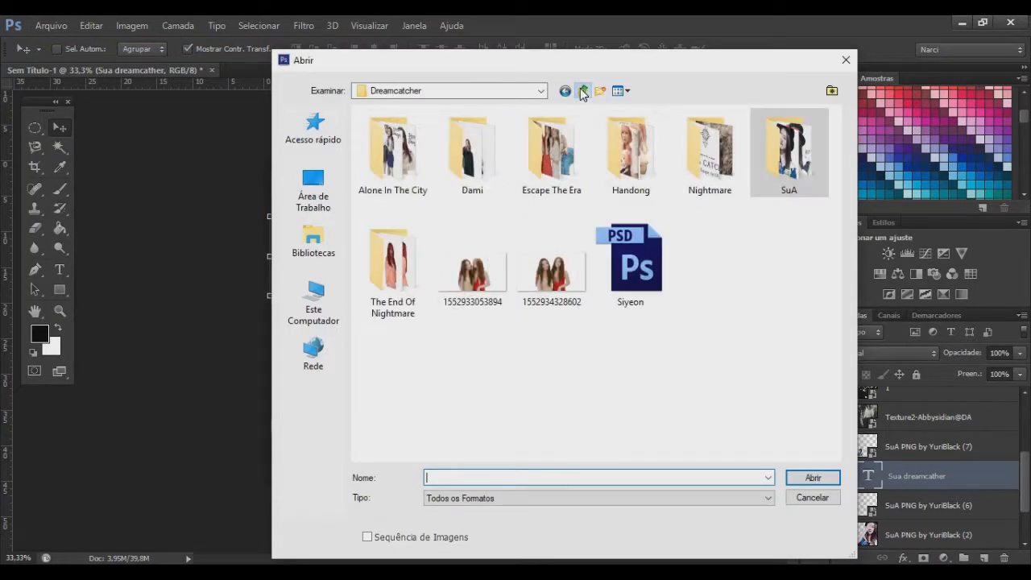
click(582, 91)
click(581, 91)
click(582, 91)
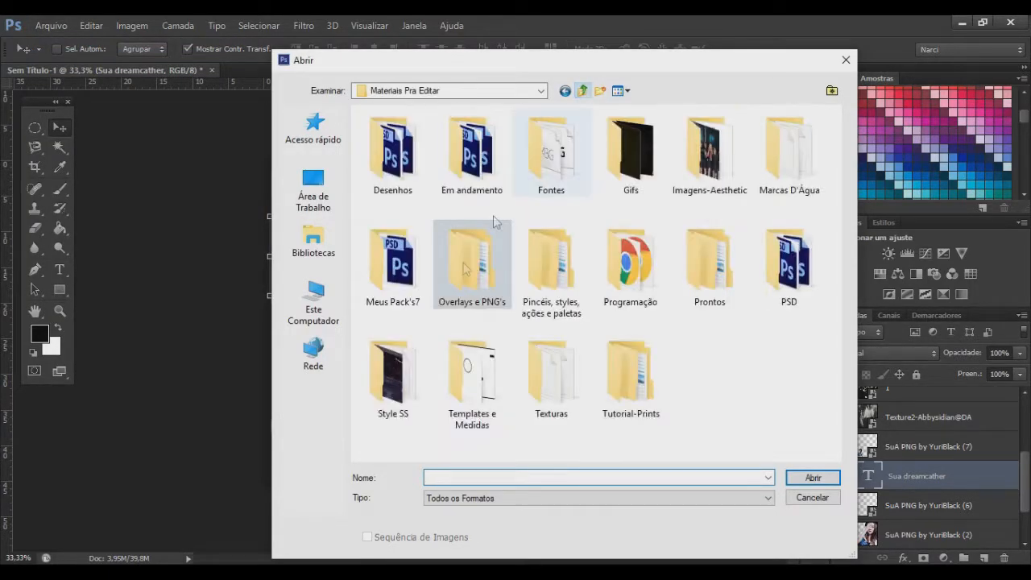
double_click(795, 250)
drag(838, 146, 838, 310)
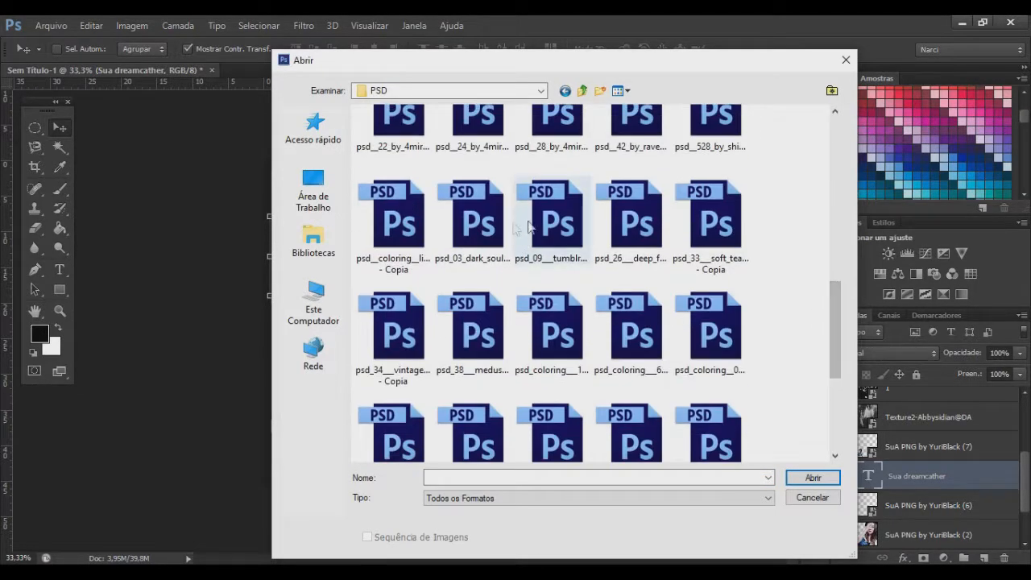
click(533, 224)
ctrl+click(501, 229)
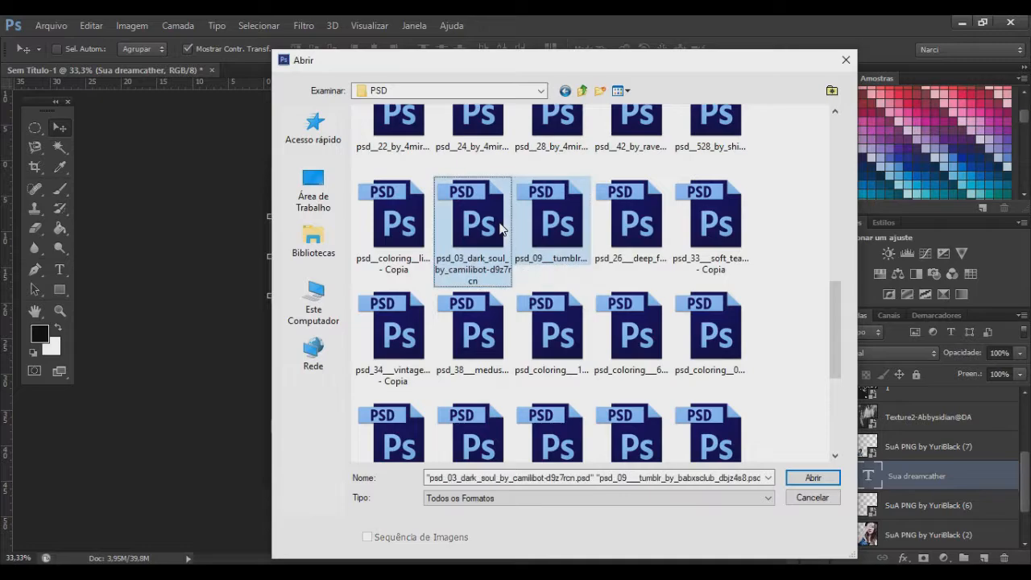
ctrl+click(407, 232)
key(Return)
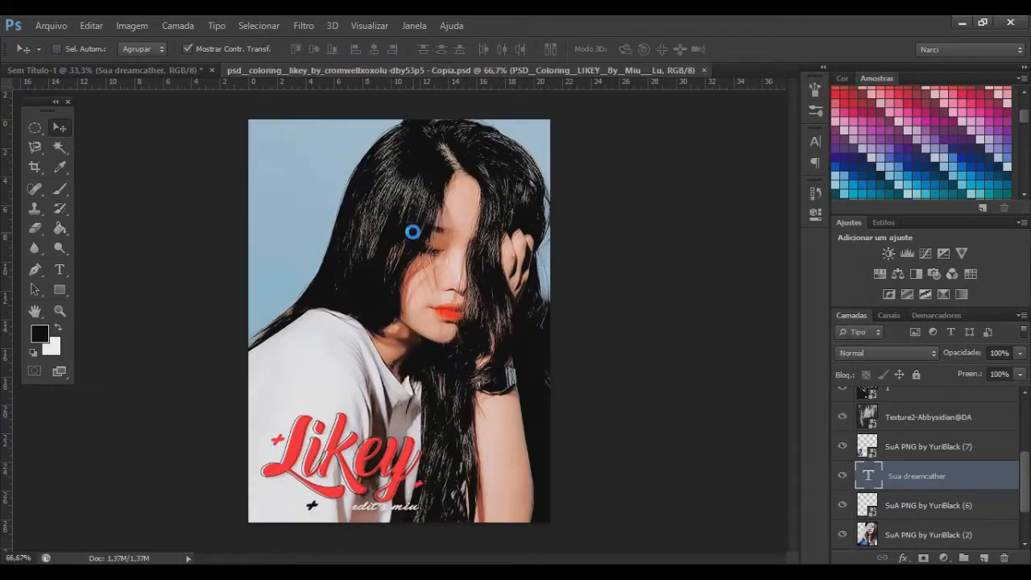
Float the three opened colouring documents in separate windows over the composition
drag(606, 73, 485, 165)
drag(519, 72, 340, 210)
drag(400, 71, 306, 186)
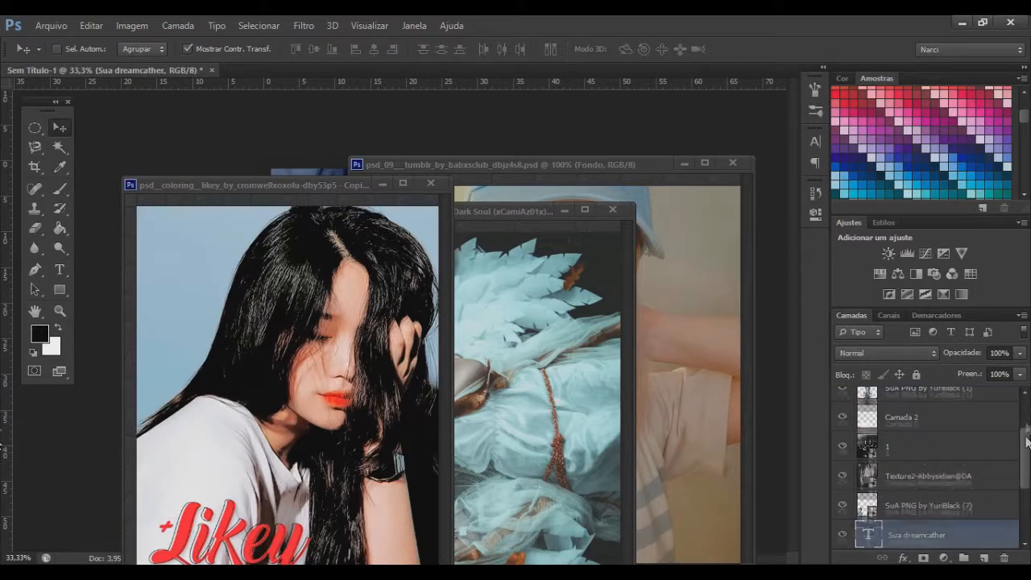
Copy the LIKEY, Dark Soul and psd 09 colouring groups into the composition, closing each source file after copying
drag(1028, 441, 1027, 382)
click(348, 391)
drag(900, 394, 400, 144)
click(435, 186)
drag(913, 394, 781, 386)
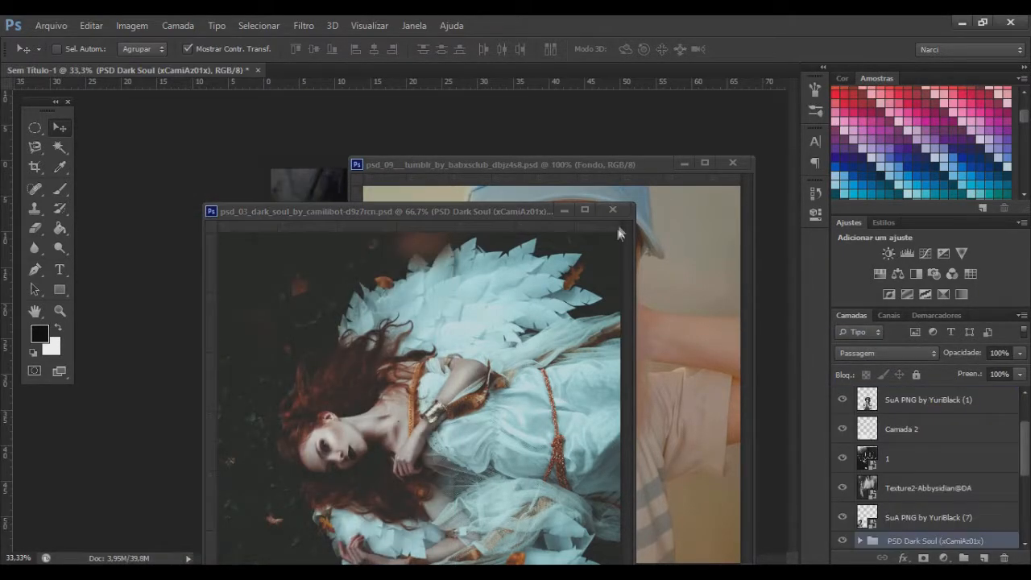
click(612, 210)
drag(962, 421, 729, 141)
click(733, 162)
Select the three colouring groups and move them to the top of the layer stack, above Retângulo 1
drag(1027, 465, 1028, 502)
shift+click(992, 471)
click(992, 470)
shift+click(986, 443)
scroll(986, 447, up, 3)
drag(978, 520, 942, 391)
Hide the psd 09 and PSD Dark Soul groups and set the LIKEY colouring group's opacity to 20%
click(843, 397)
click(844, 412)
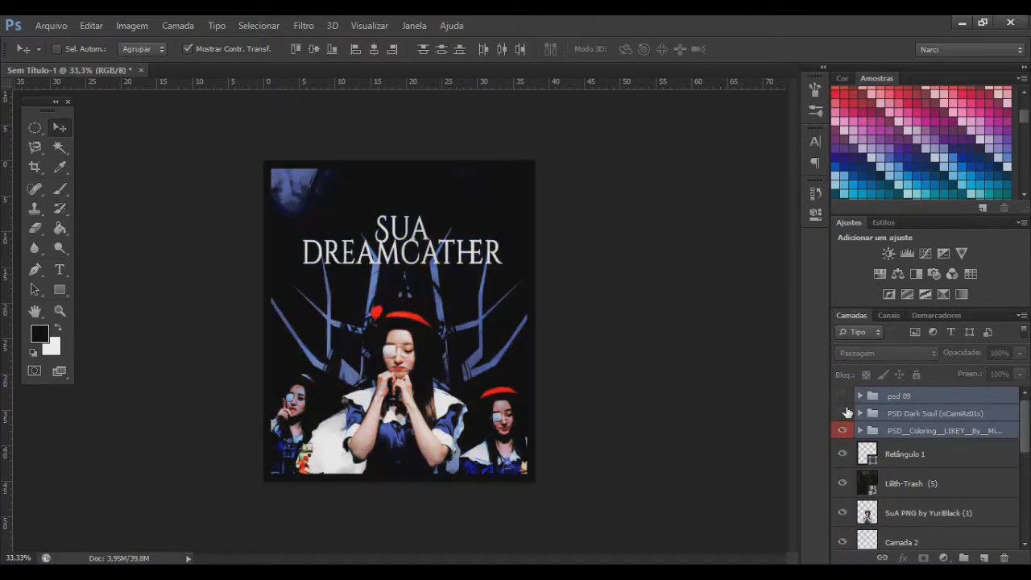
click(884, 434)
key(2)
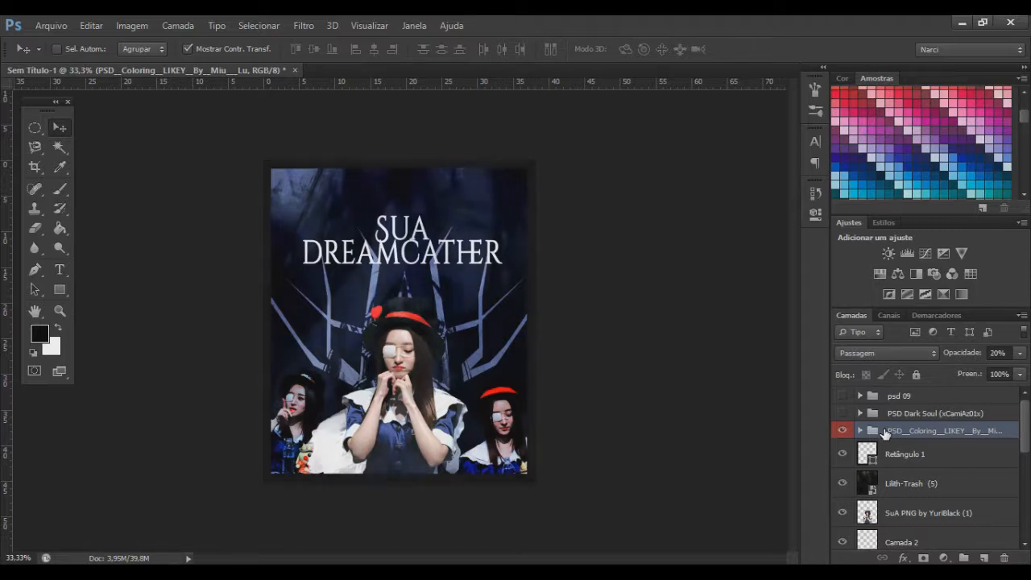
Show the PSD Dark Soul group and set its opacity to 50%
click(843, 413)
click(872, 414)
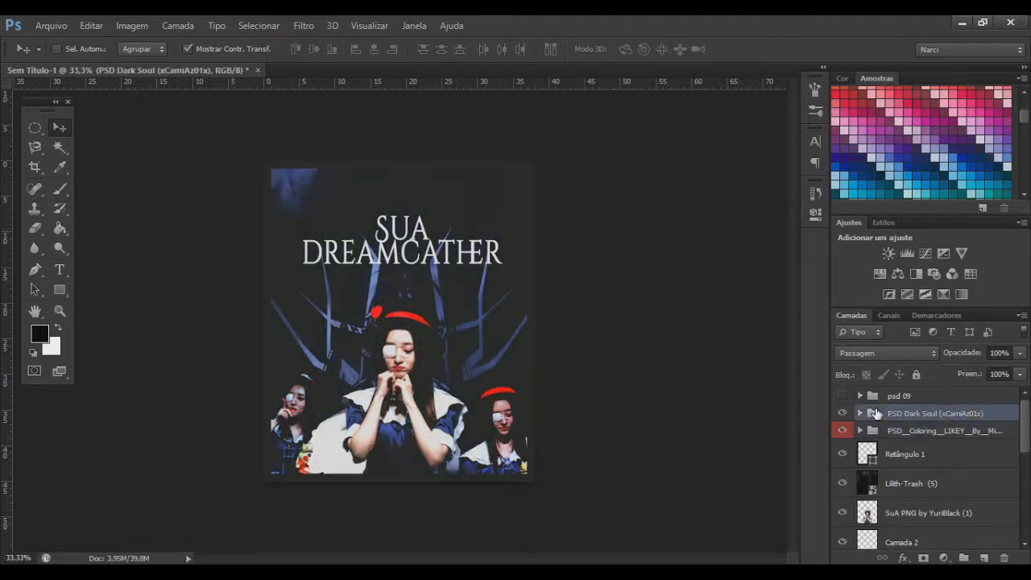
key(2)
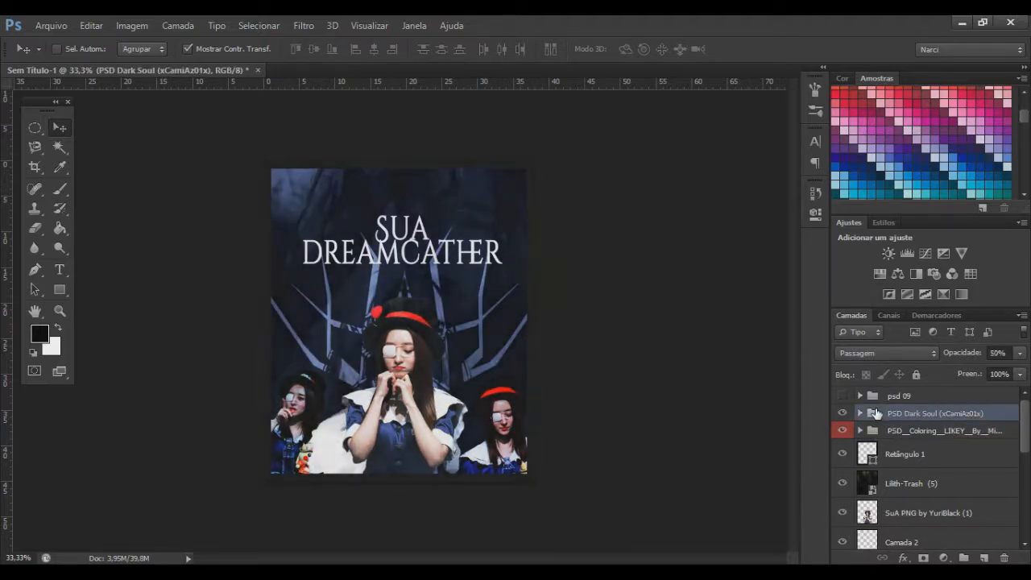
Preview the psd 09 colouring group on the composition and delete it
click(843, 400)
click(898, 395)
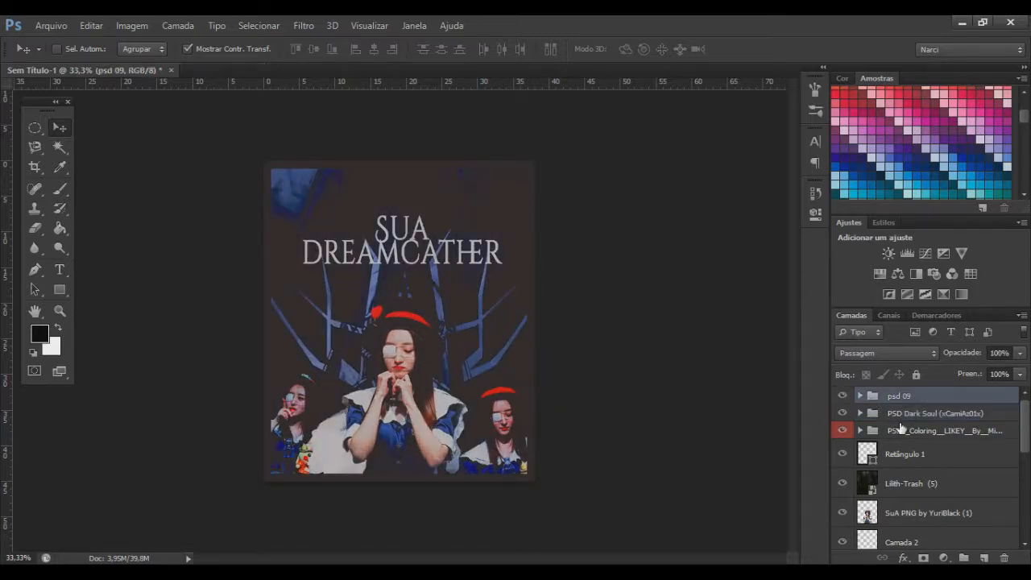
key(Delete)
Try the PSD Coloring #107 by Bai group from the claro file over the composition and delete it
click(50, 25)
click(64, 60)
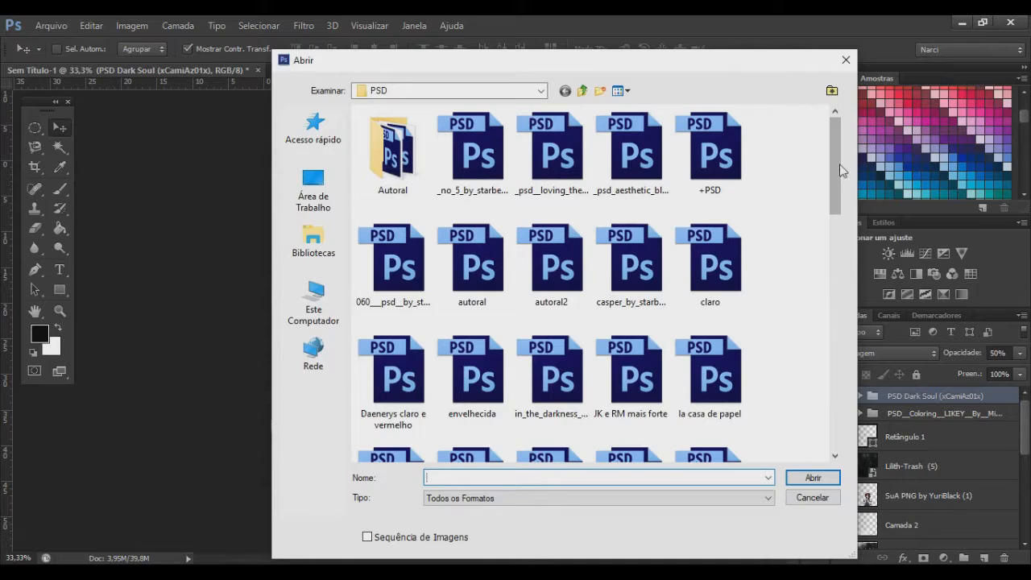
double_click(710, 262)
drag(404, 71, 385, 154)
drag(881, 396, 622, 277)
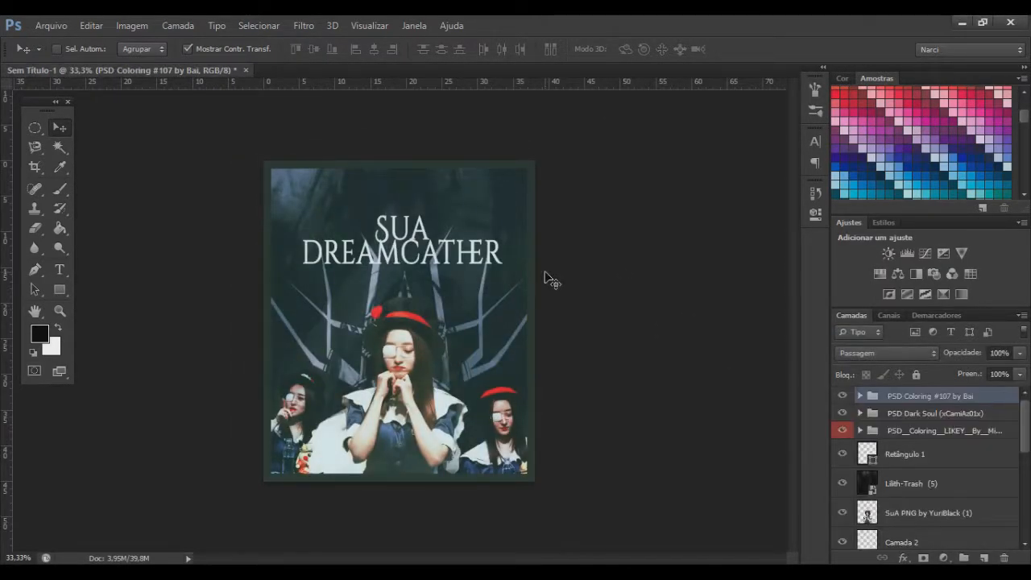
key(Delete)
Open the psd__20_by_4mira colouring file from the PSD folder as another option and close its document
click(50, 26)
click(87, 58)
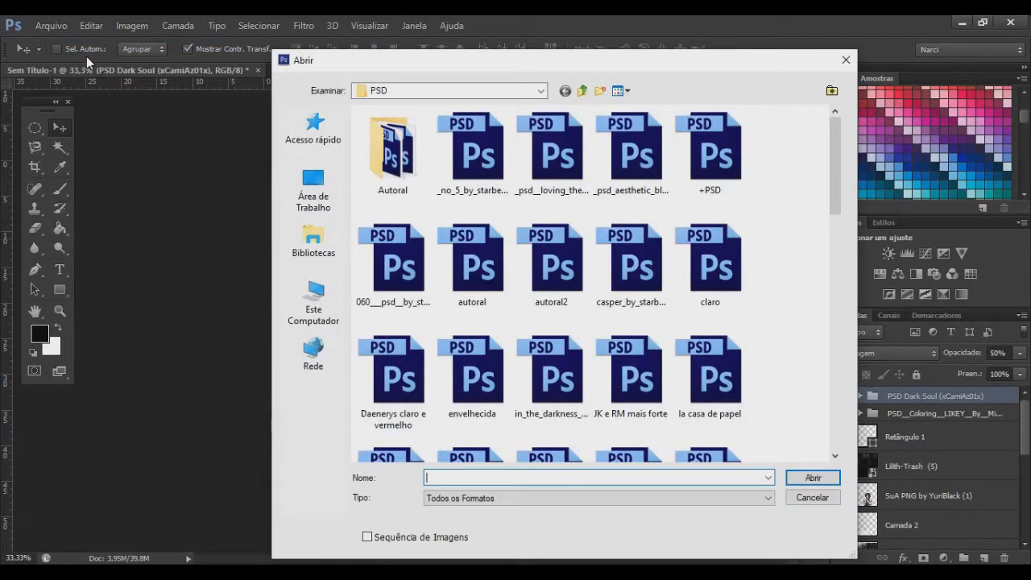
drag(838, 196, 803, 281)
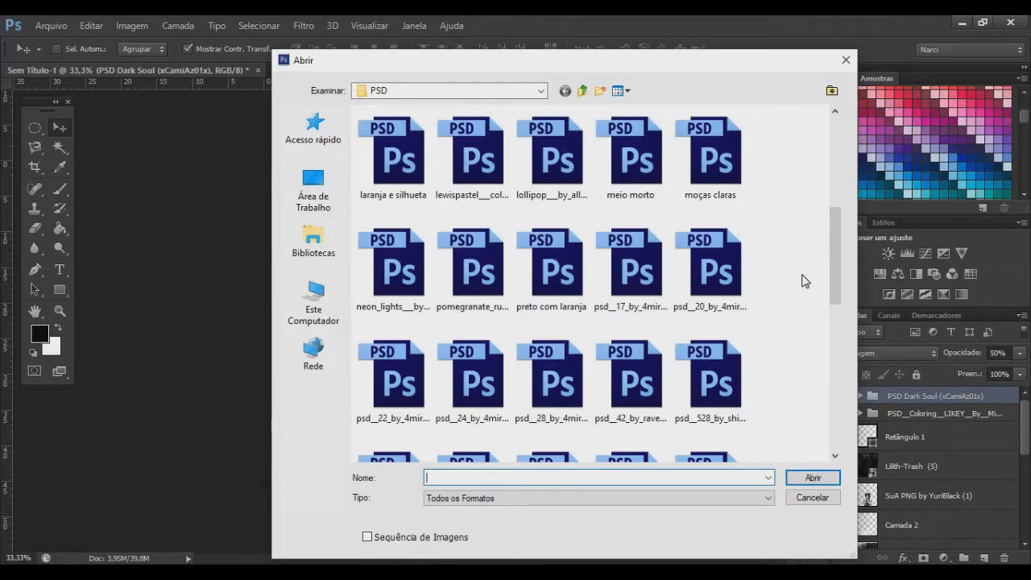
double_click(709, 262)
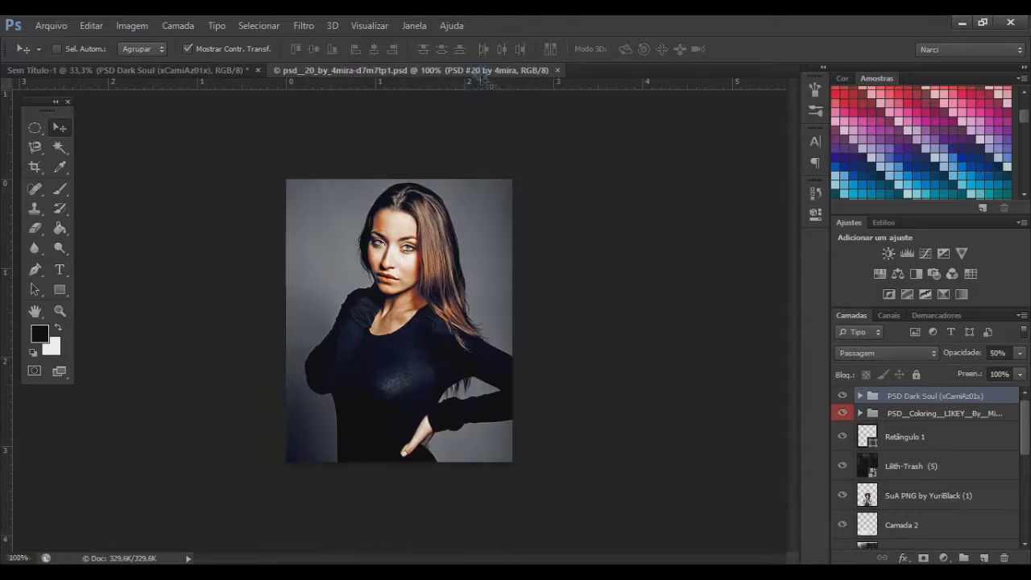
click(556, 71)
Add the text "littlenarci design" in 30 pt Cinzel Decorative above the SUA title and align it with the title's centre
key(t)
drag(329, 170, 493, 194)
drag(276, 49, 259, 49)
text(3)
click(438, 184)
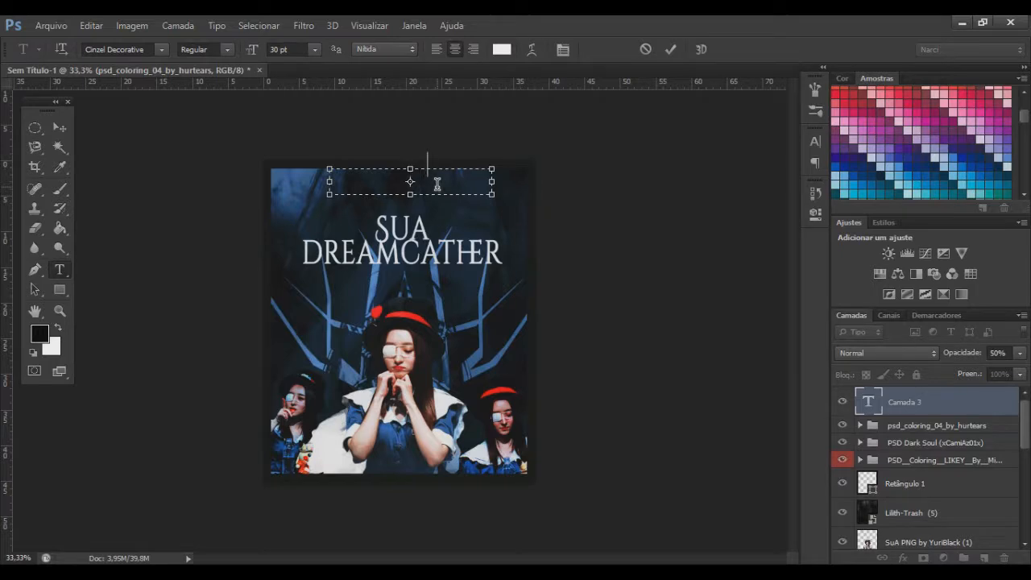
click(672, 50)
key(v)
drag(447, 193, 432, 211)
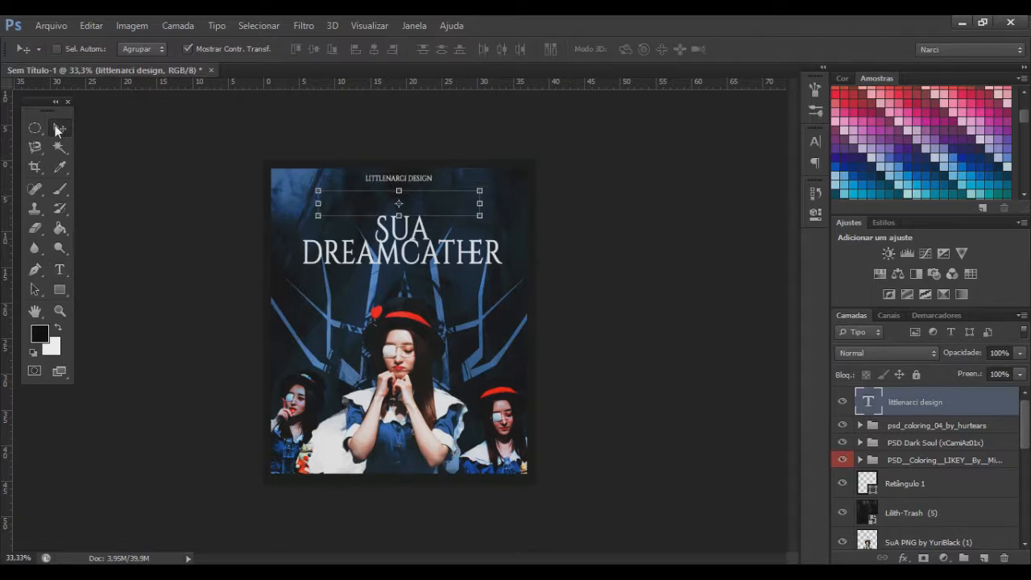
Start saving the composition under a new name and create a Sua folder inside Prontos > Pra Mim > Perfil as its location
click(53, 25)
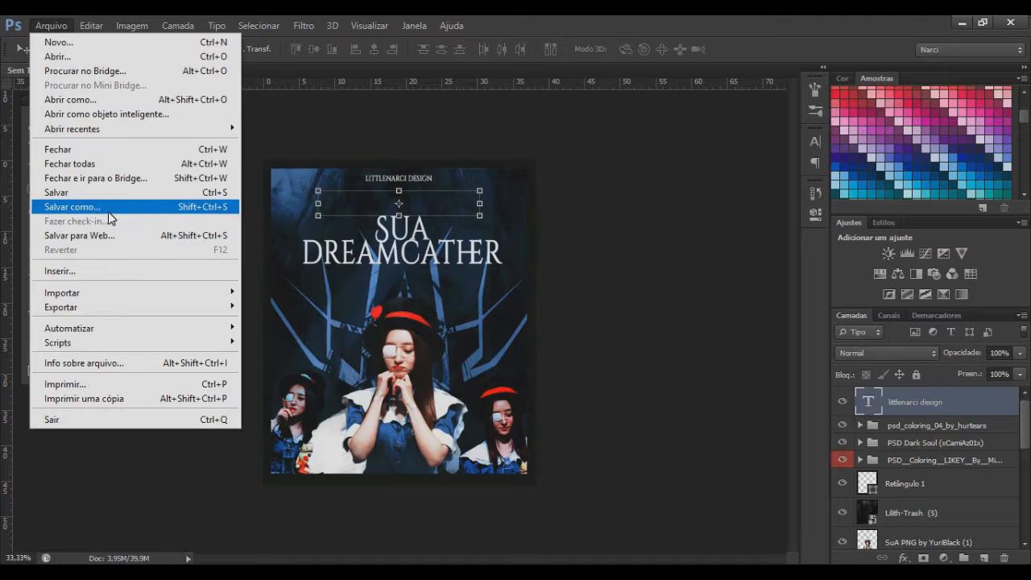
click(89, 203)
click(580, 85)
double_click(704, 258)
double_click(479, 125)
double_click(473, 139)
click(577, 86)
double_click(490, 168)
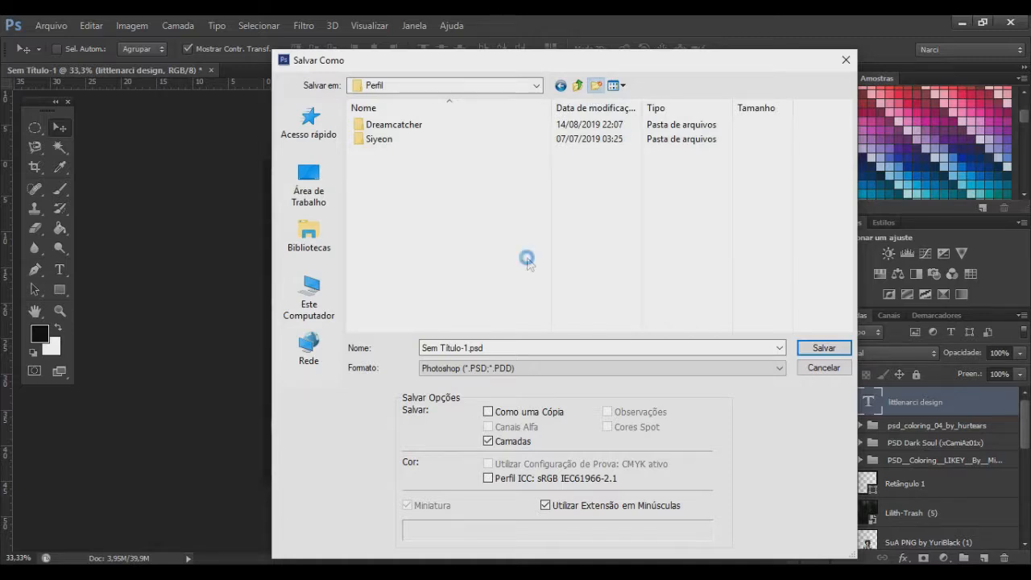
text(Sua)
key(Return)
double_click(452, 153)
Save the composition in Photoshop format as Capa de Perfil SuA in the Sua folder
double_click(510, 347)
text(Capa de Perfil SuA)
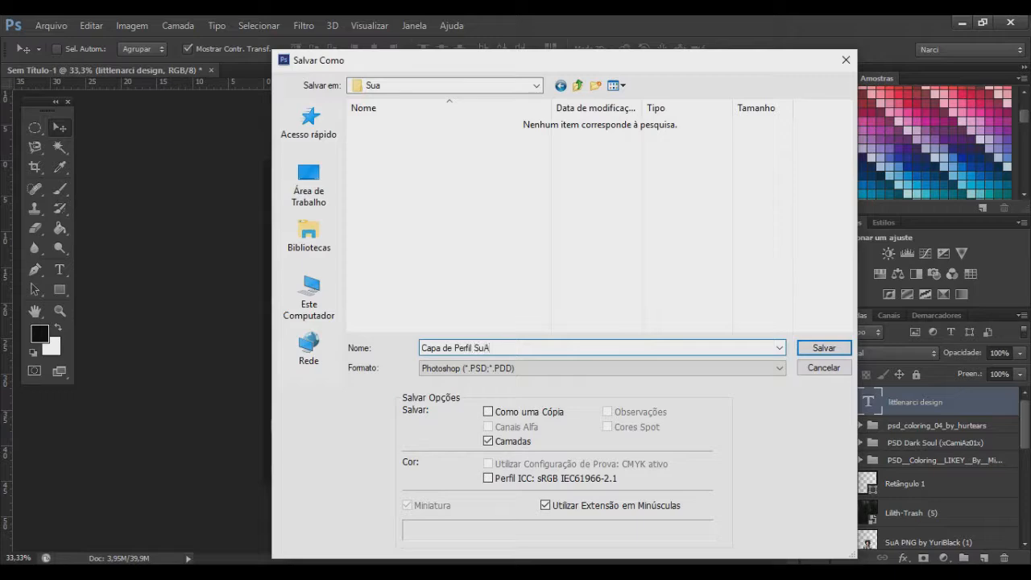
key(Return)
Save an additional image-format copy of Capa de Perfil SuA in the Sua folder
click(51, 25)
click(145, 207)
click(533, 243)
click(50, 25)
click(145, 207)
click(502, 364)
click(486, 489)
key(Return)
key(Return)
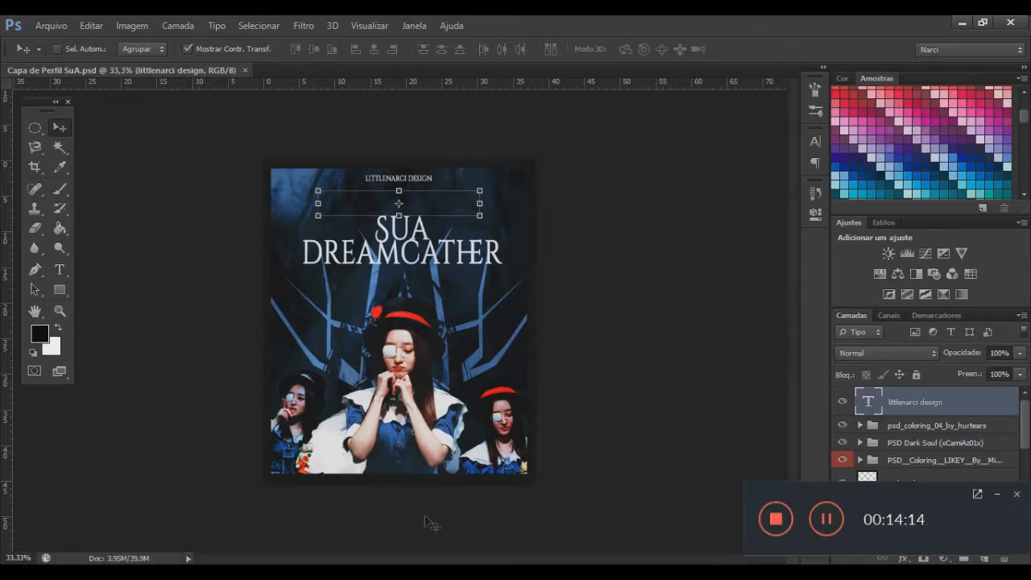
Open the sua GIF from the Gifs folder inside Materiais Pra Editar
click(51, 25)
click(34, 50)
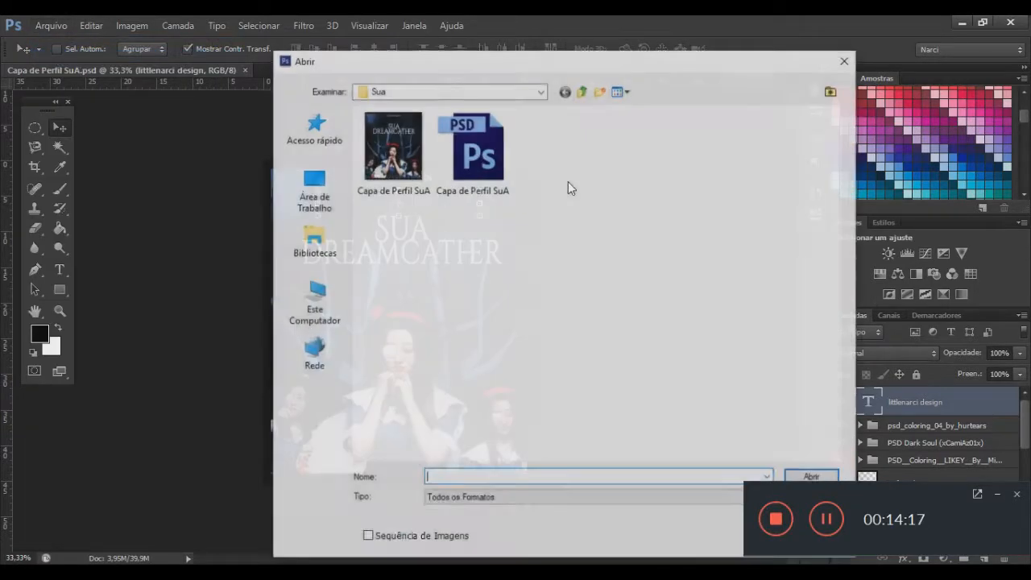
click(585, 89)
click(585, 88)
click(584, 89)
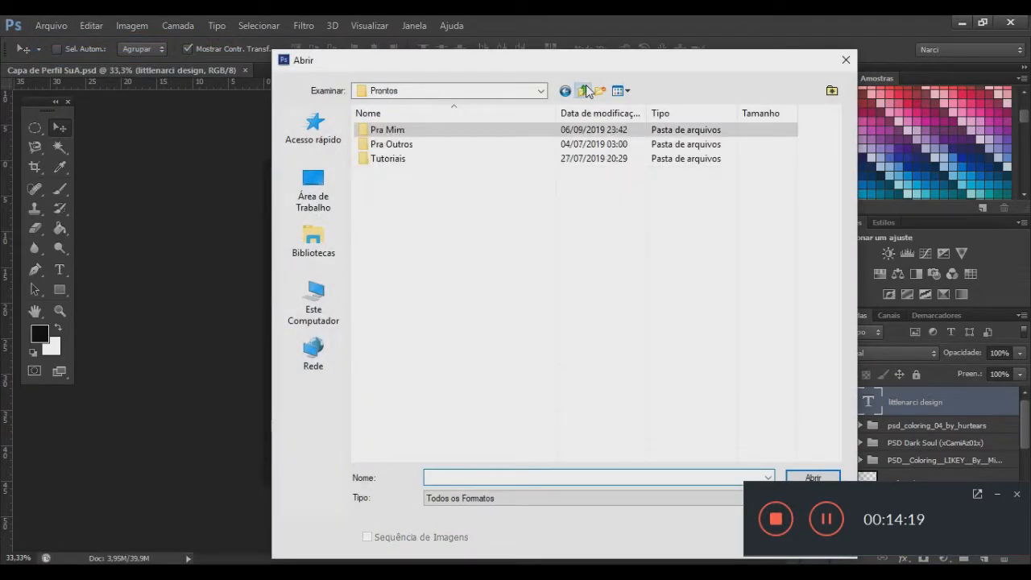
click(585, 89)
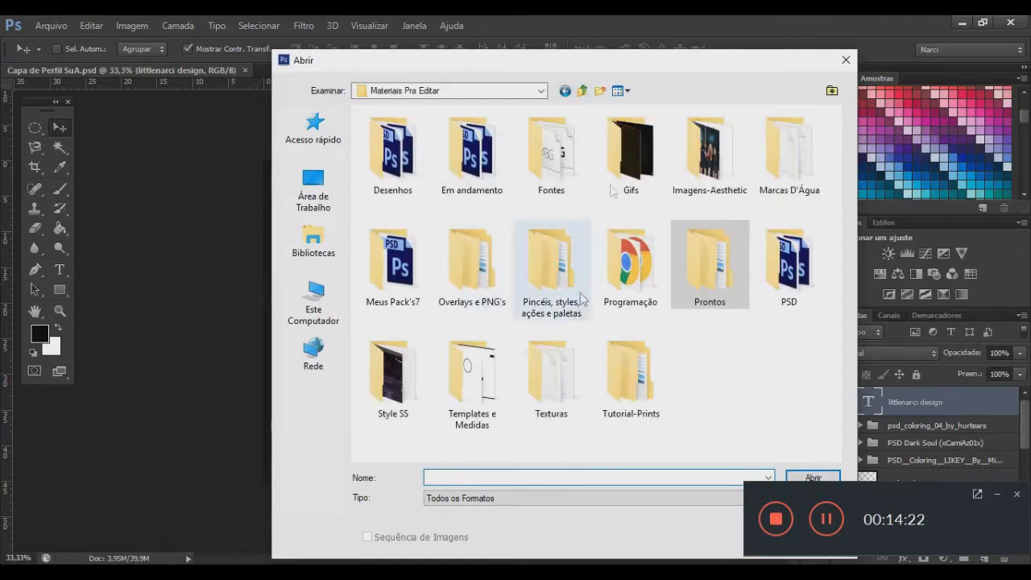
double_click(657, 129)
drag(834, 129, 832, 337)
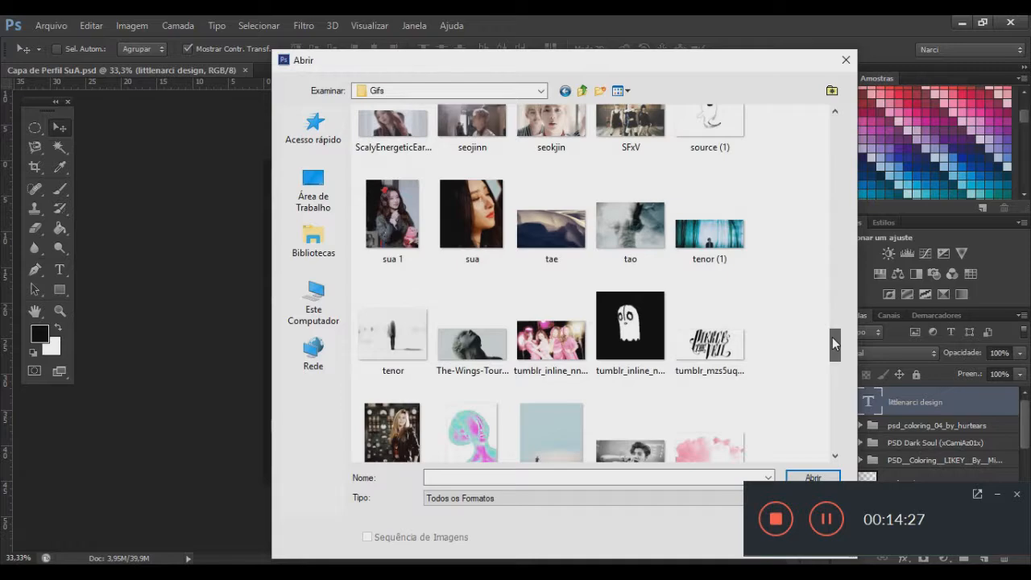
double_click(459, 284)
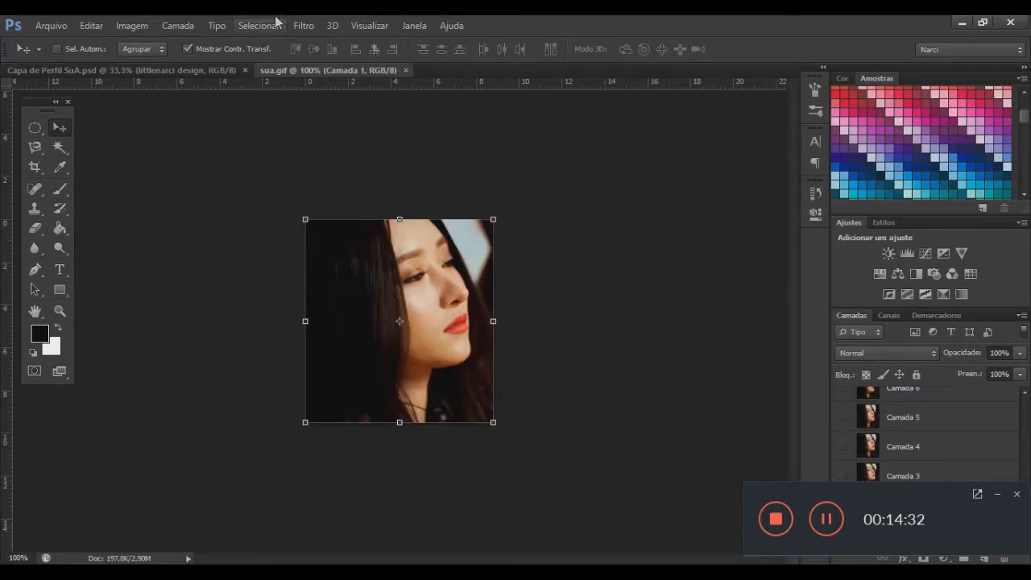
click(135, 26)
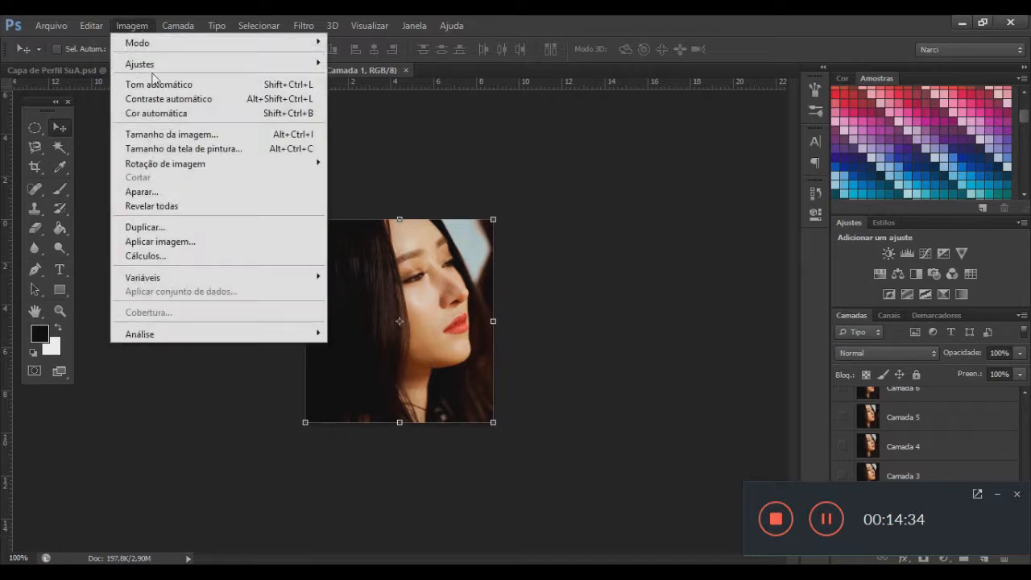
click(230, 147)
click(587, 216)
click(575, 244)
click(521, 214)
click(679, 167)
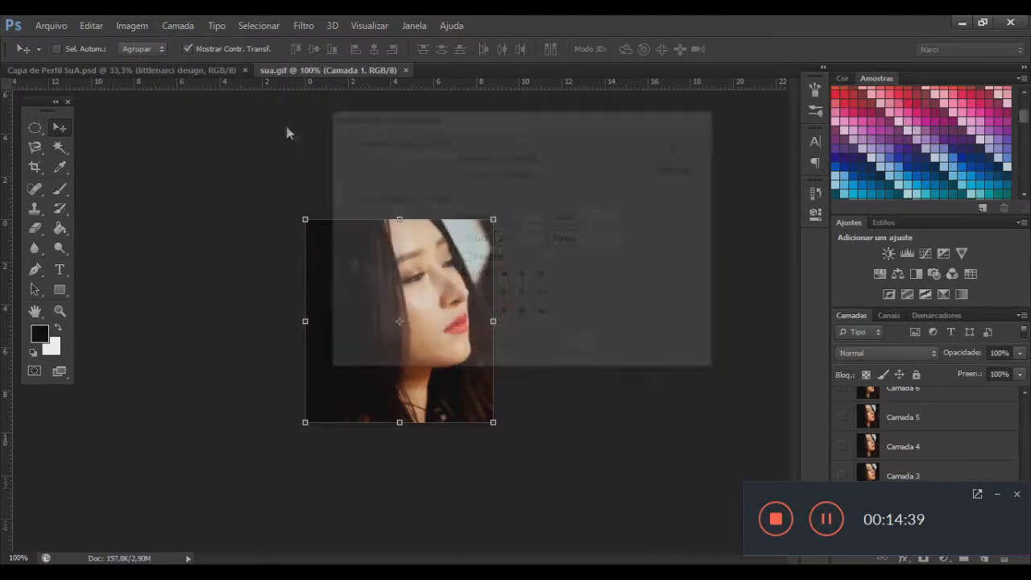
Check the canvas width and height of Capa de Perfil SuA.psd in pixels without changing them
click(153, 71)
click(132, 25)
click(153, 149)
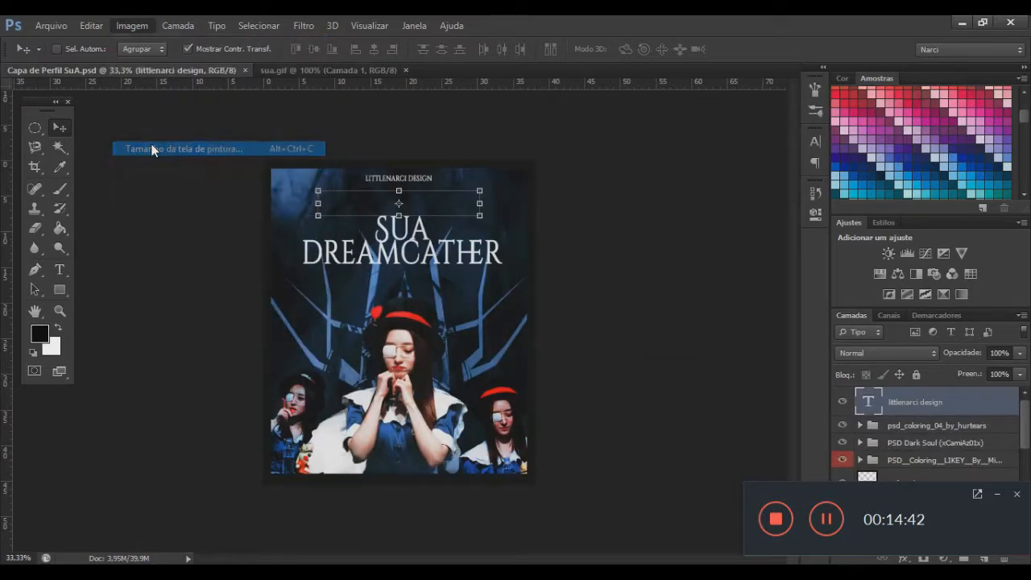
click(588, 216)
click(575, 242)
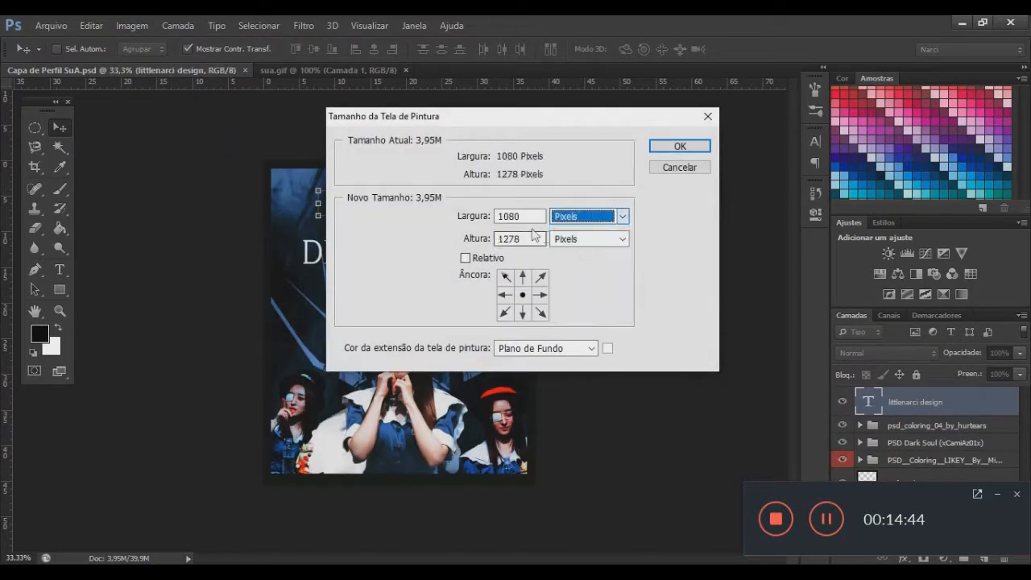
click(527, 239)
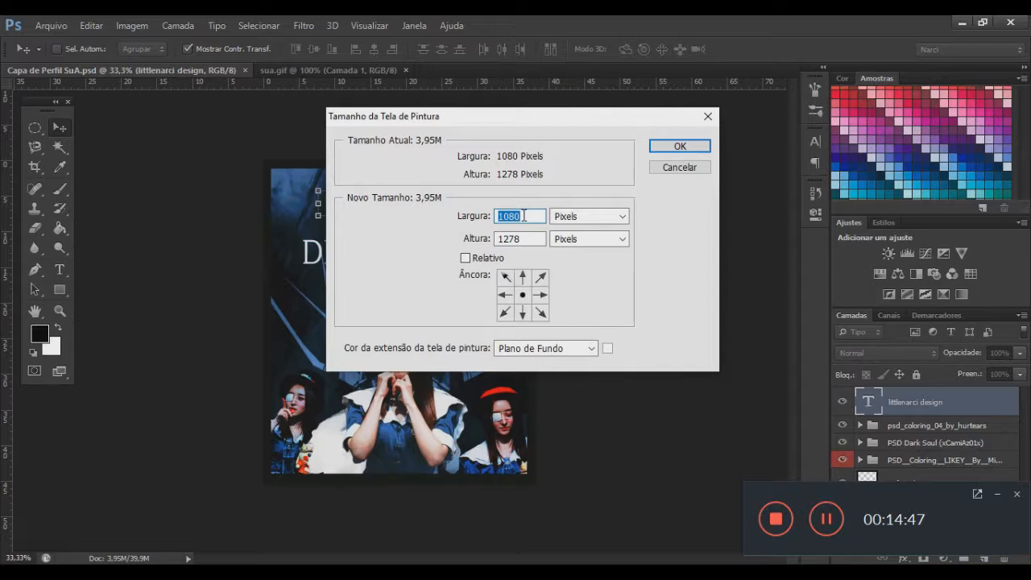
click(669, 169)
Set the canvas of sua.gif to 1080 pixels wide and 1278 pixels high
click(279, 71)
click(136, 25)
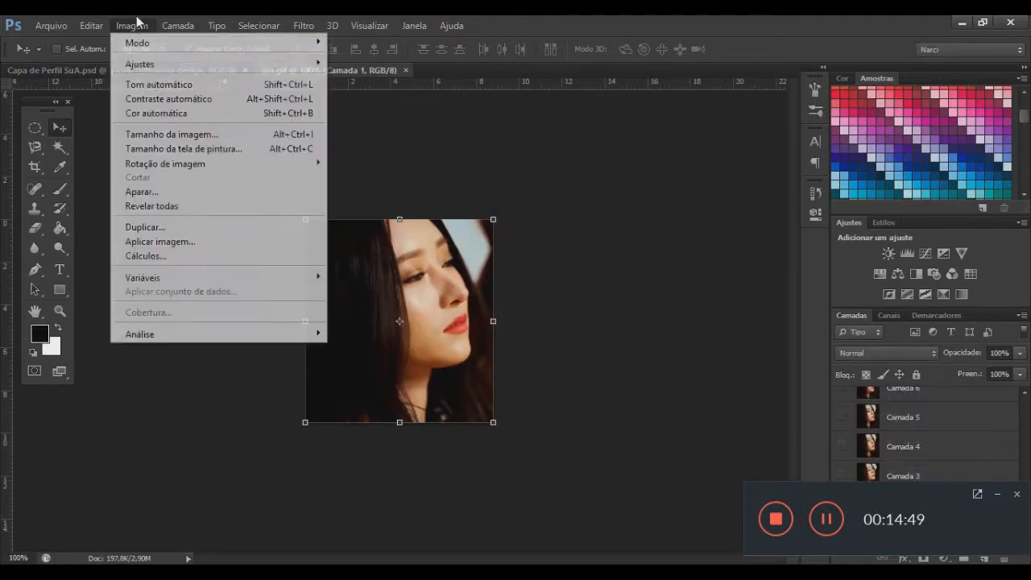
click(171, 149)
click(625, 220)
click(594, 241)
key(Tab)
text(1278)
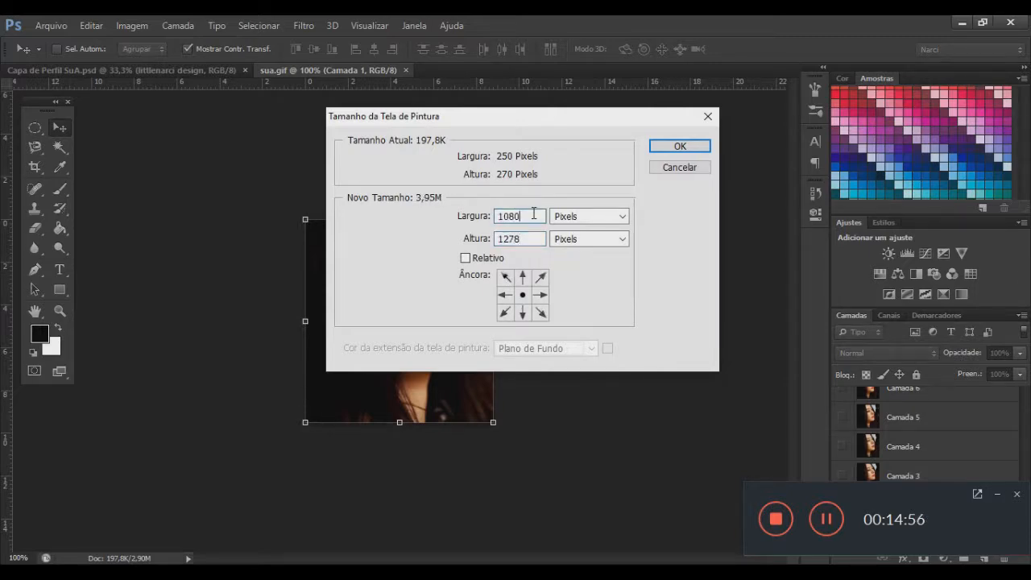
key(Return)
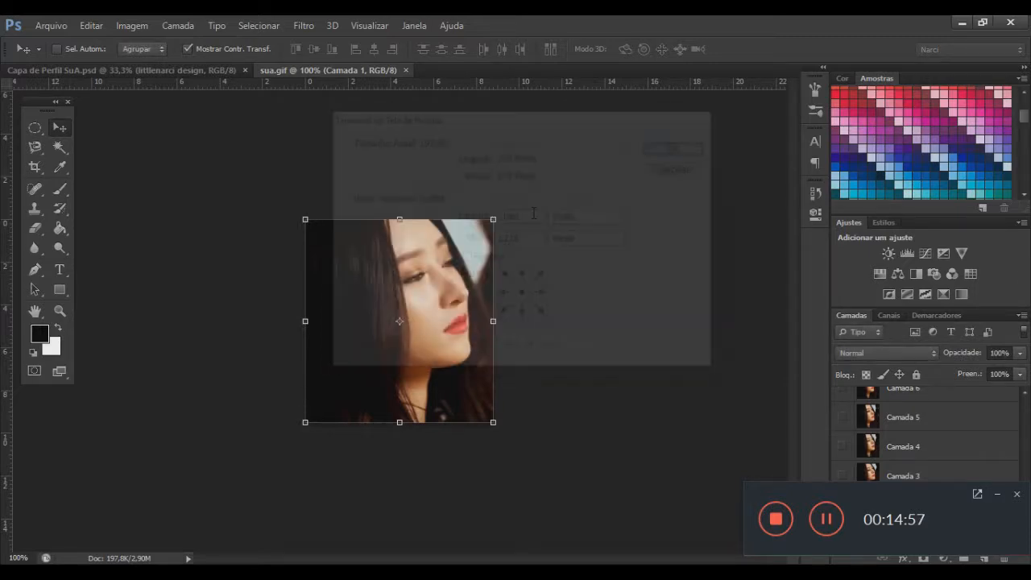
key(ctrl+minus)
key(ctrl+minus)
key(ctrl+minus)
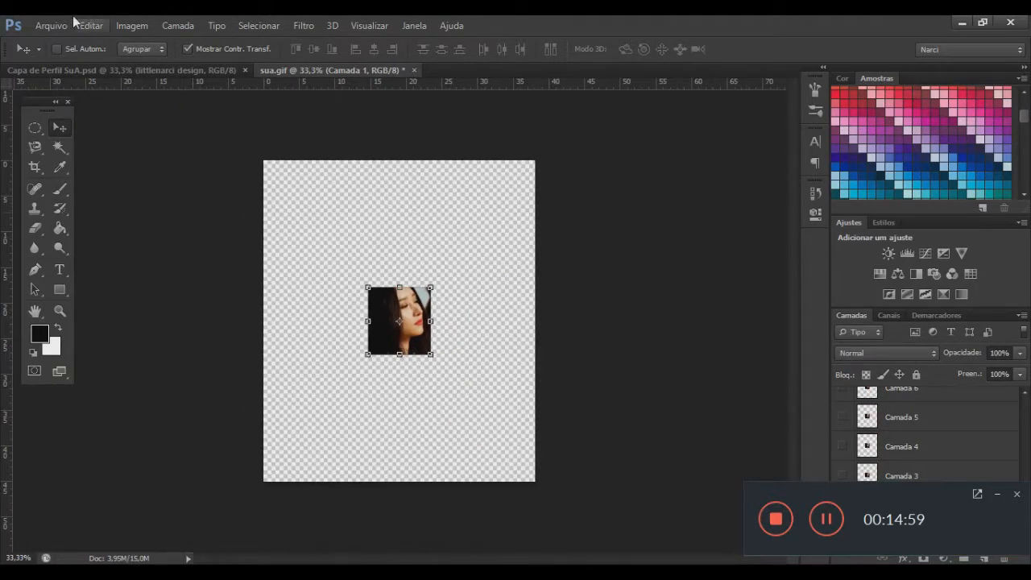
Show the timeline for sua.gif and select all animation frames from 1 to 15
click(414, 25)
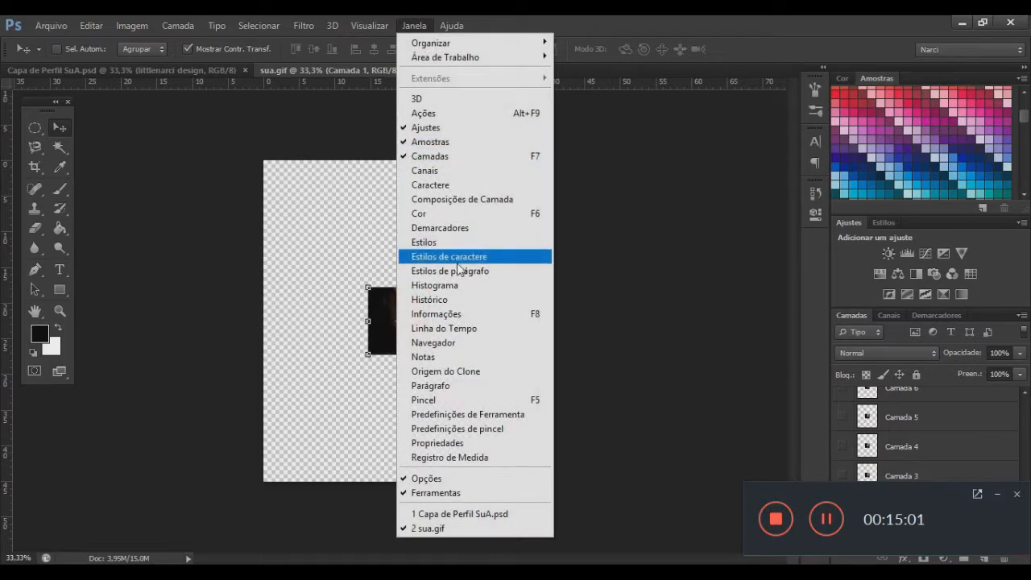
click(454, 329)
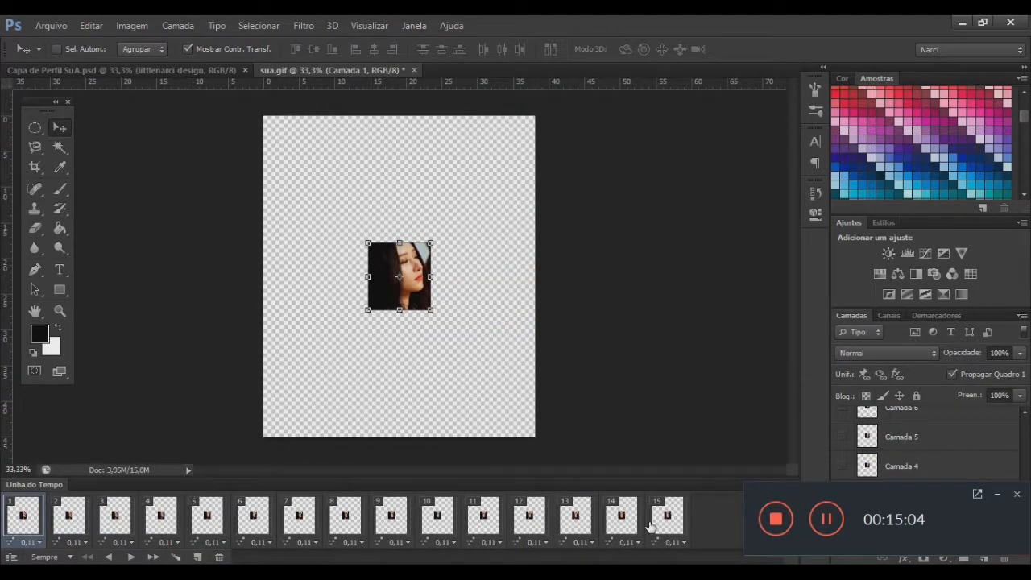
shift+click(651, 527)
Place the Capa de Perfil SuA cover from Prontos, Pra Mim, Perfil, Sua into sua.gif across all selected frames
click(61, 20)
click(49, 271)
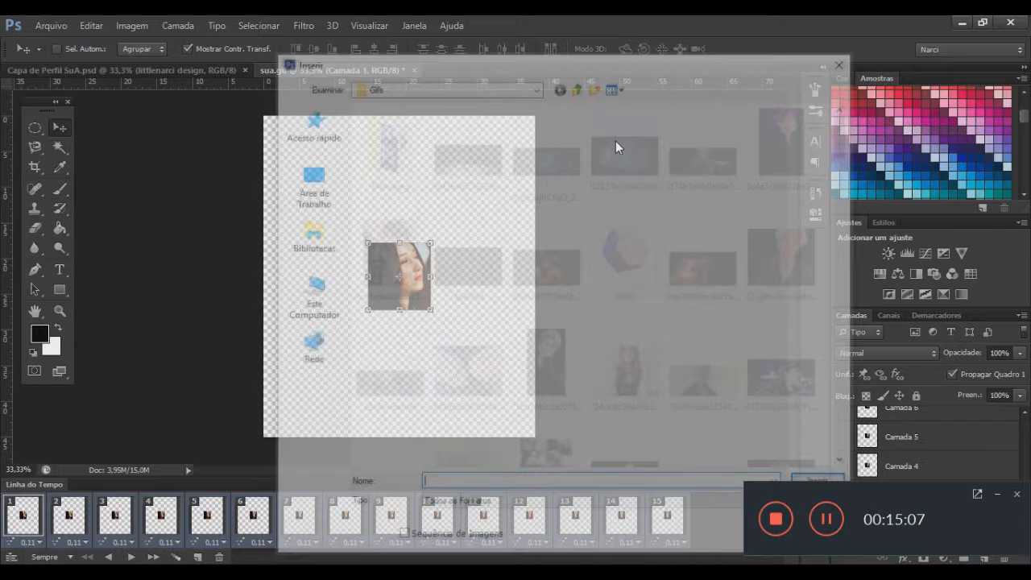
click(578, 85)
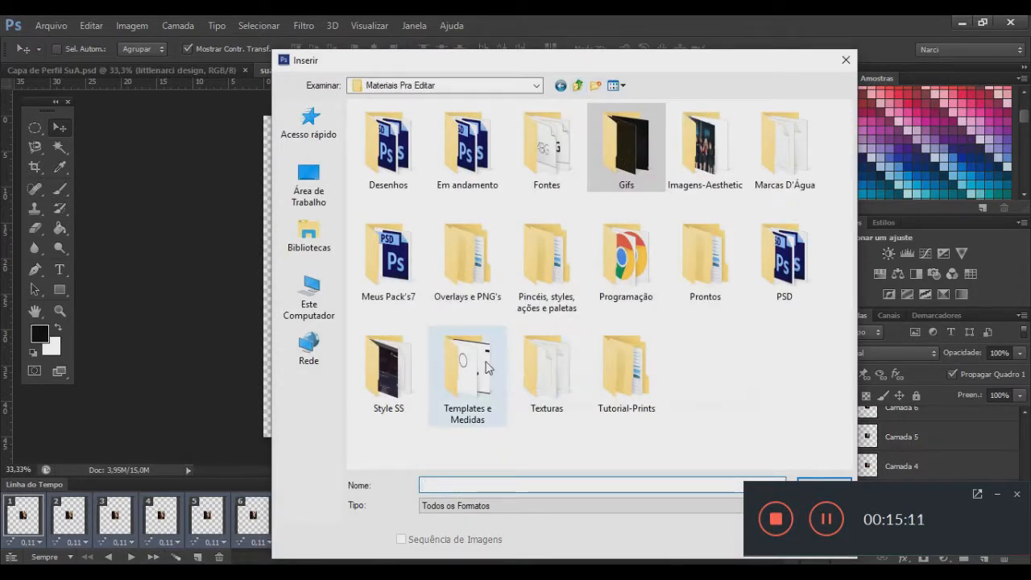
double_click(706, 259)
double_click(564, 125)
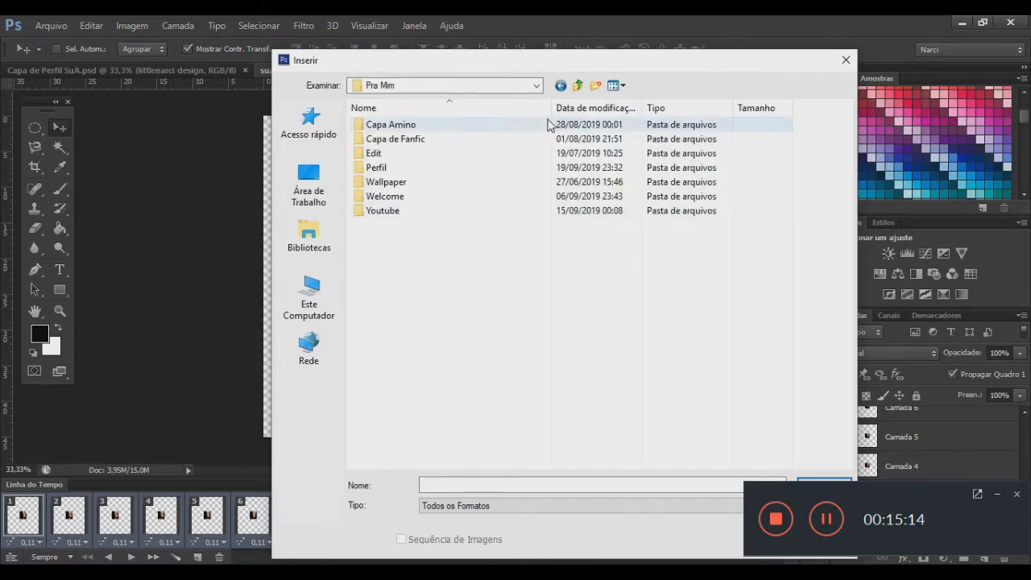
double_click(481, 167)
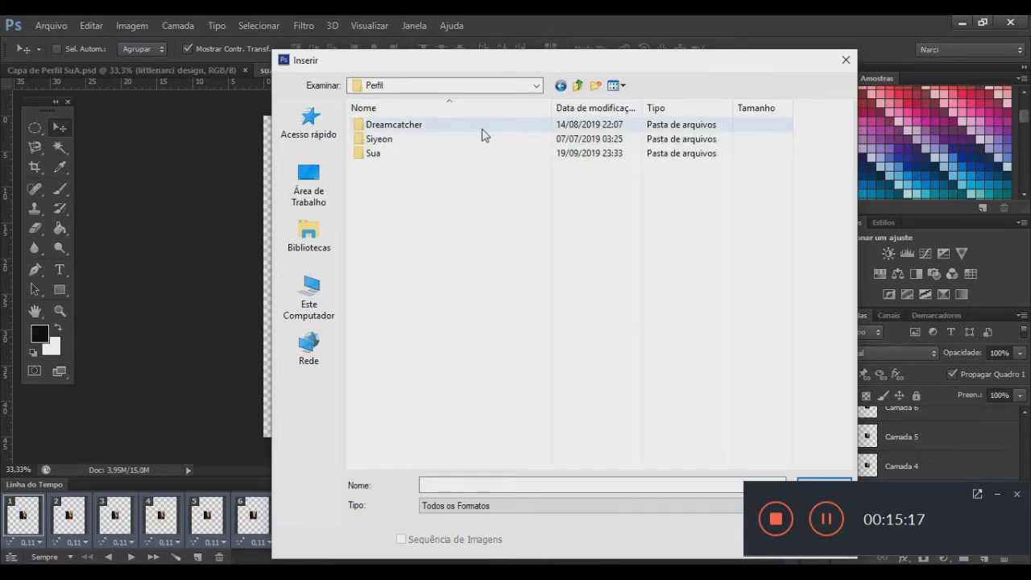
double_click(476, 153)
double_click(387, 139)
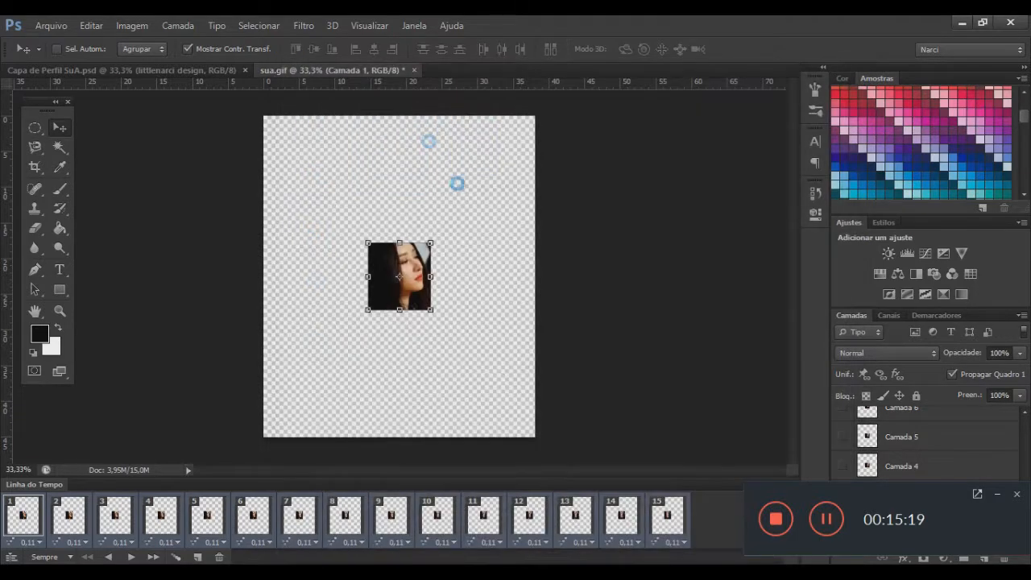
key(Return)
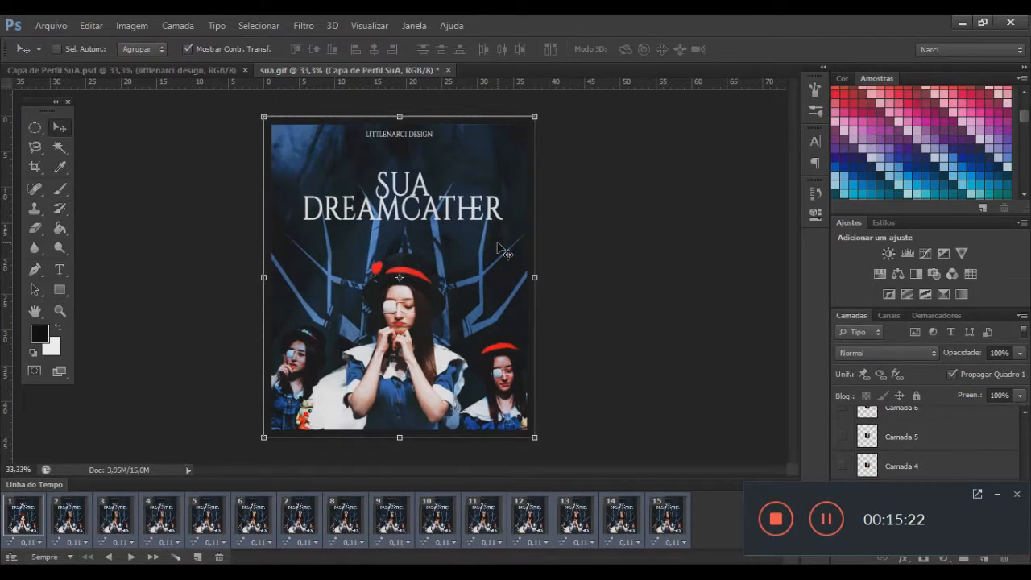
Nudge the placed cover slightly upward and sideways to align it with the canvas edges
key(Left)
key(Left)
key(Left)
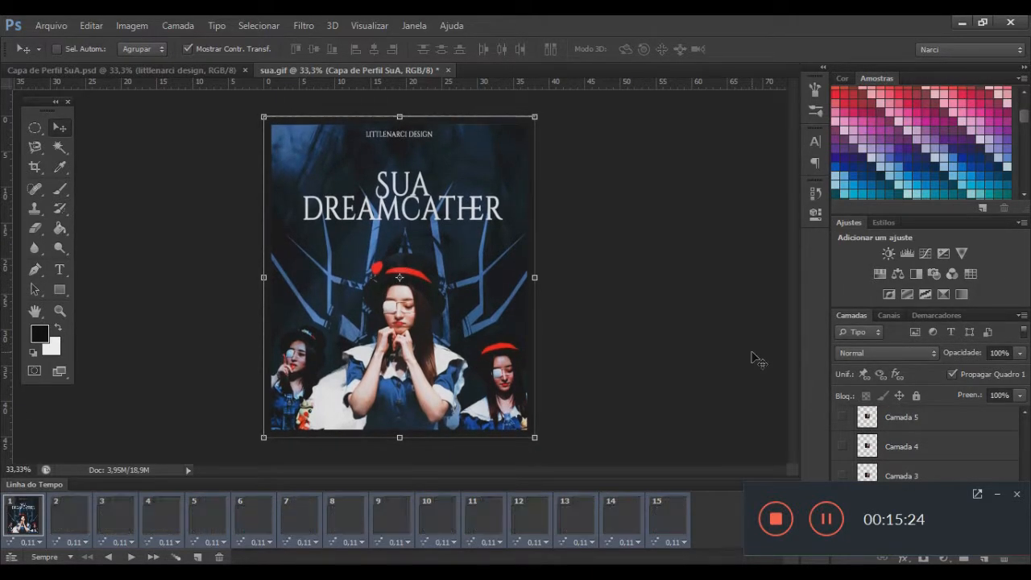
key(Up)
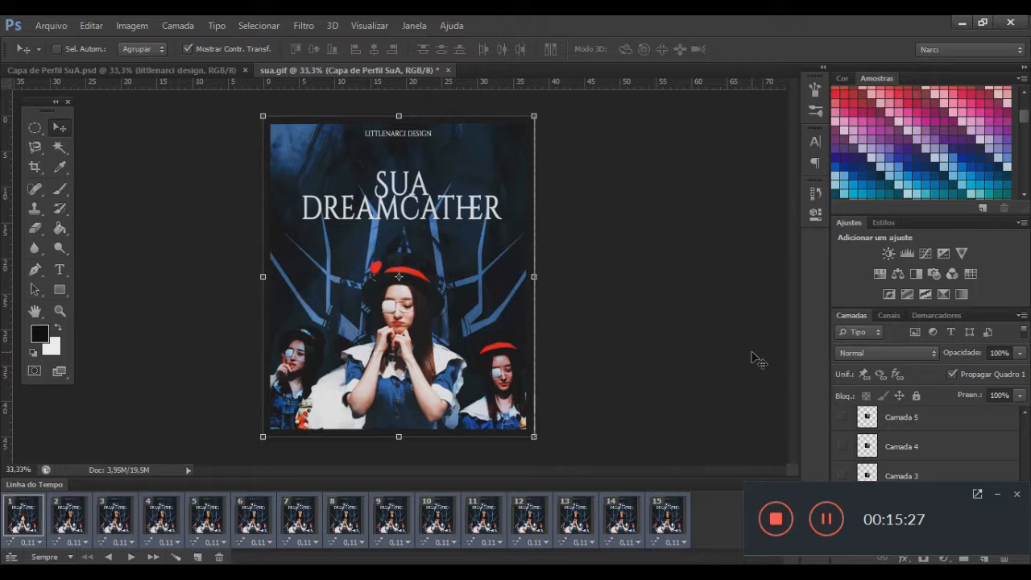
key(Right)
Move the Capa de Perfil SuA layer above Camada 15, at the top of the layer stack
click(922, 420)
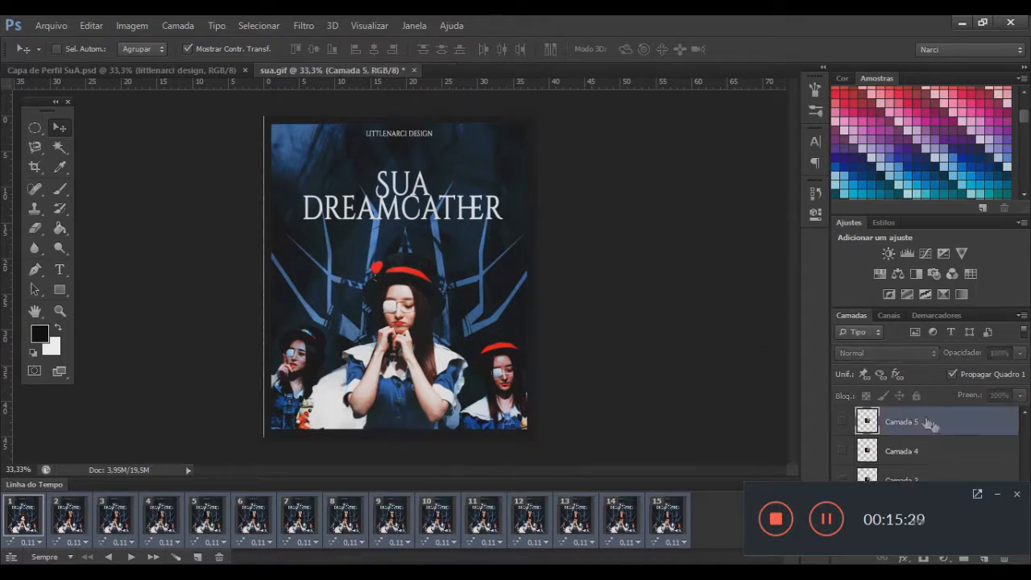
scroll(1028, 475, up, 3)
click(998, 497)
scroll(990, 483, down, 5)
click(986, 506)
drag(987, 506, 948, 421)
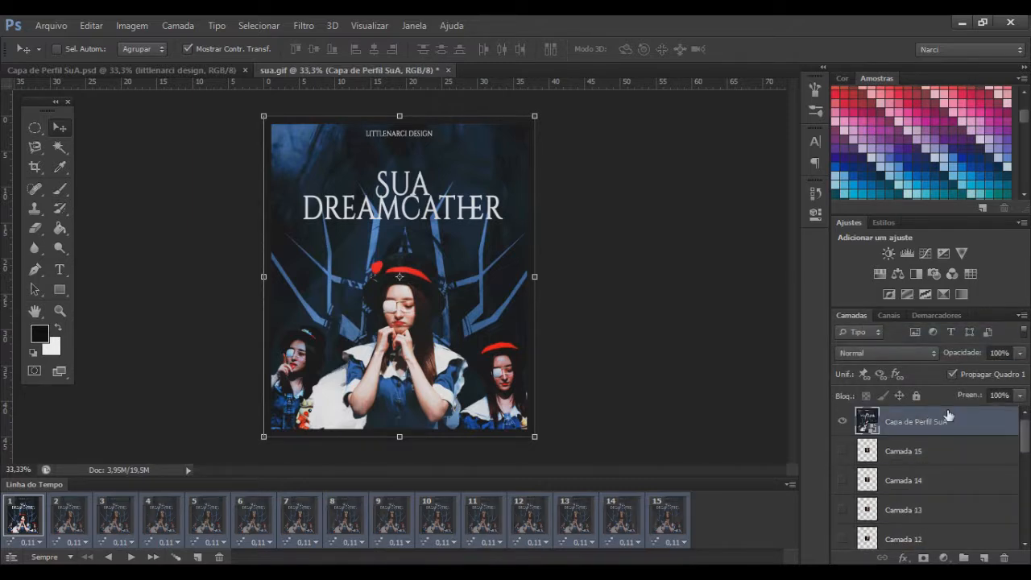
drag(263, 277, 259, 276)
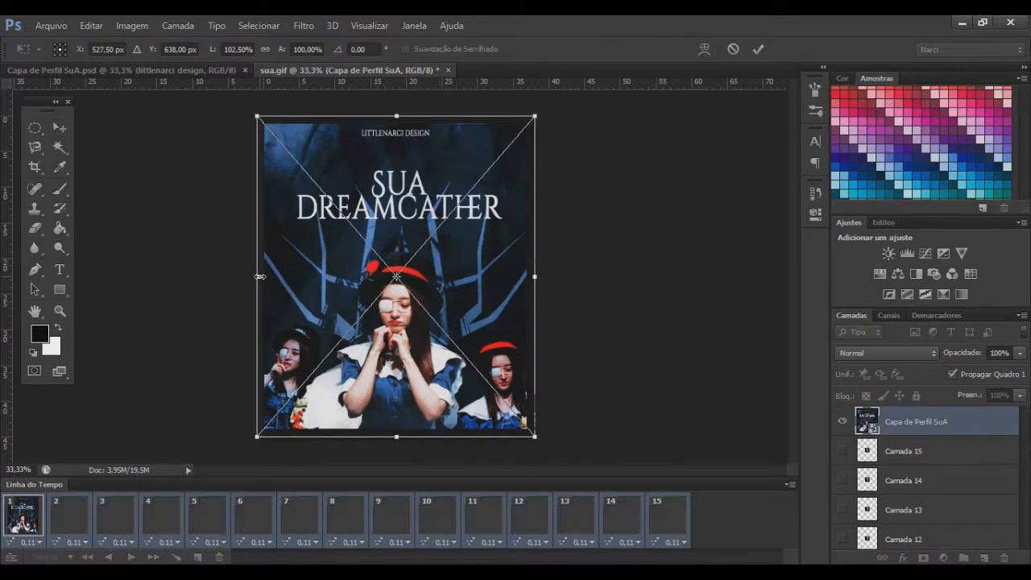
key(ctrl+z)
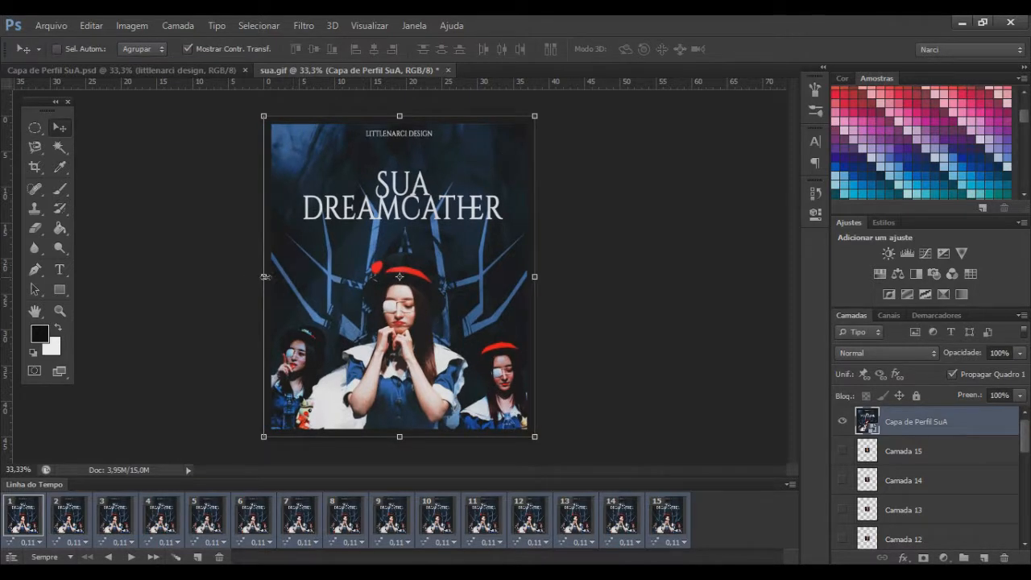
key(Return)
Try the Magic Eraser on the cover's white area, rasterize the layer, undo the erasure and add a layer mask
right_click(35, 228)
click(104, 256)
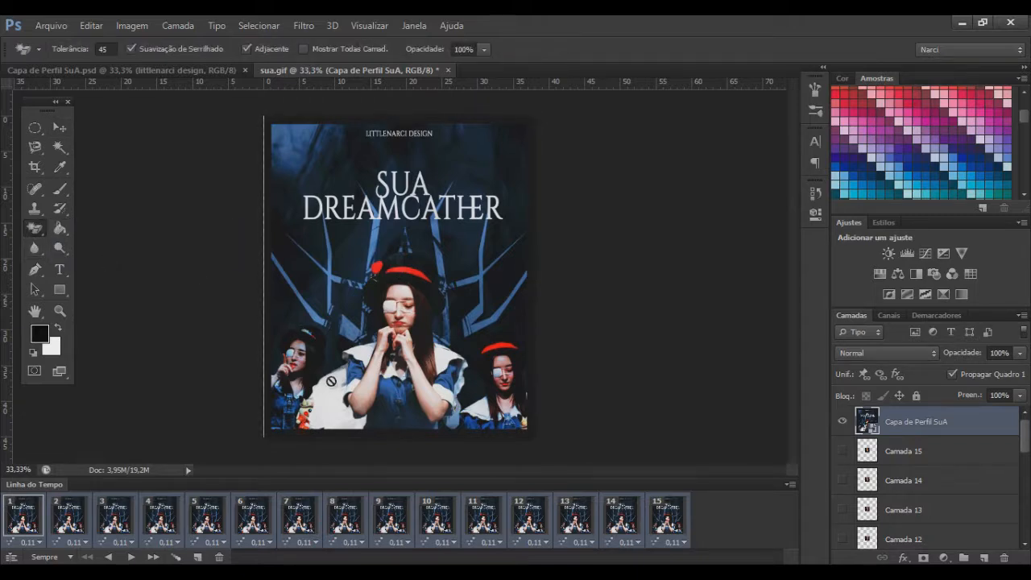
click(58, 128)
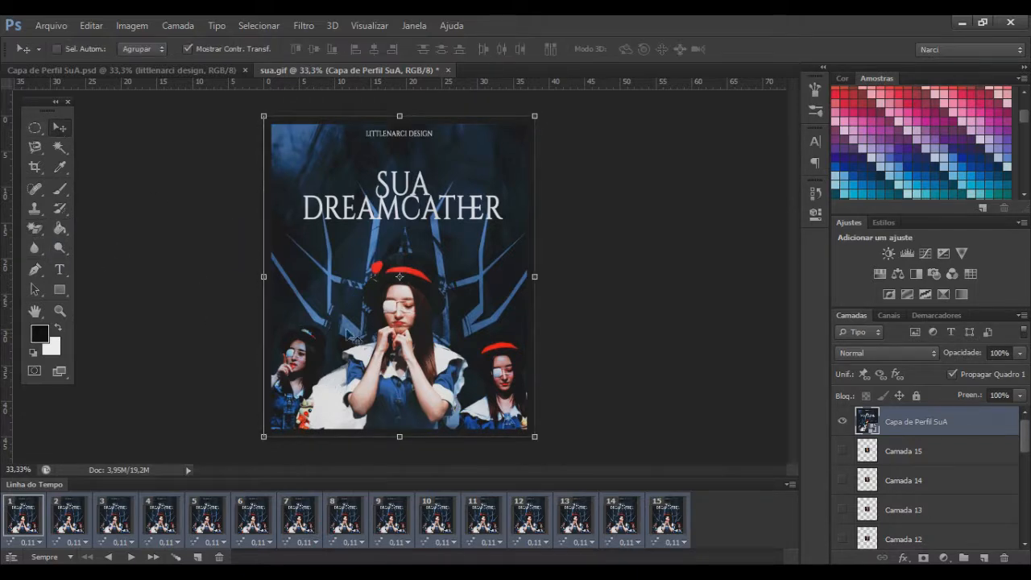
click(34, 230)
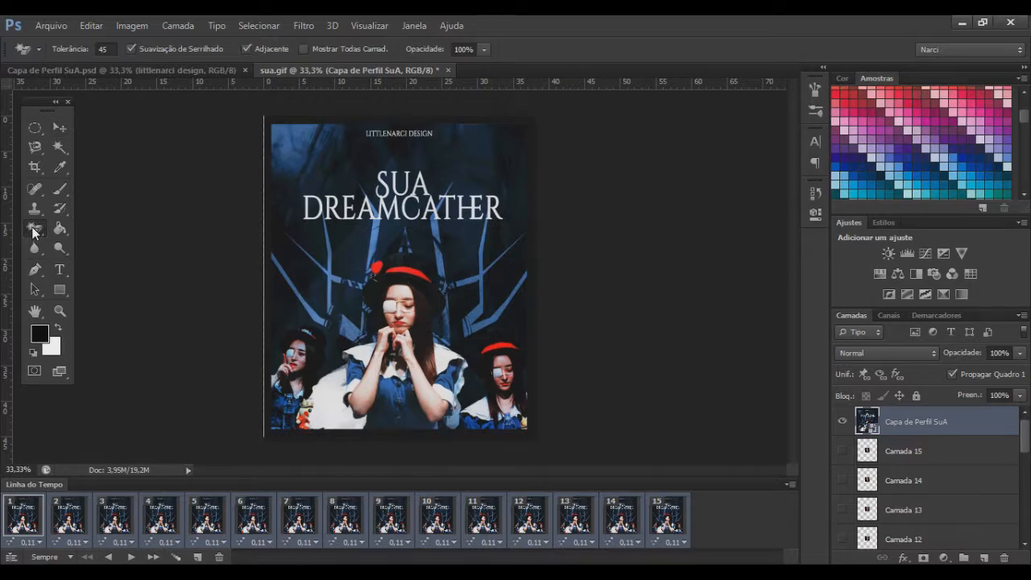
click(336, 410)
key(Return)
key(ctrl+z)
click(924, 557)
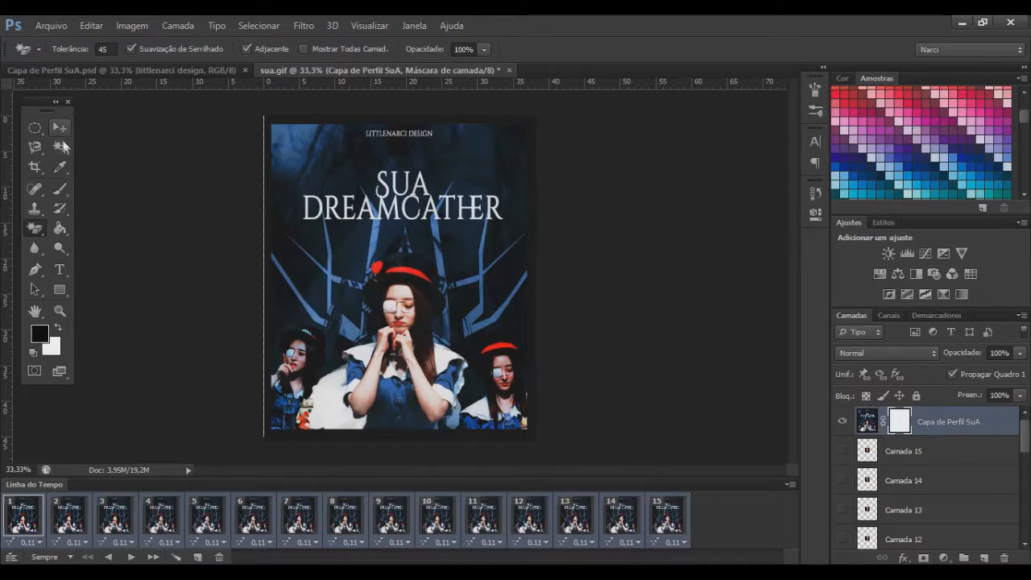
Stretch the cover layer slightly toward the canvas's left edge, to about 100.09% width
key(ctrl+t)
drag(263, 276, 258, 277)
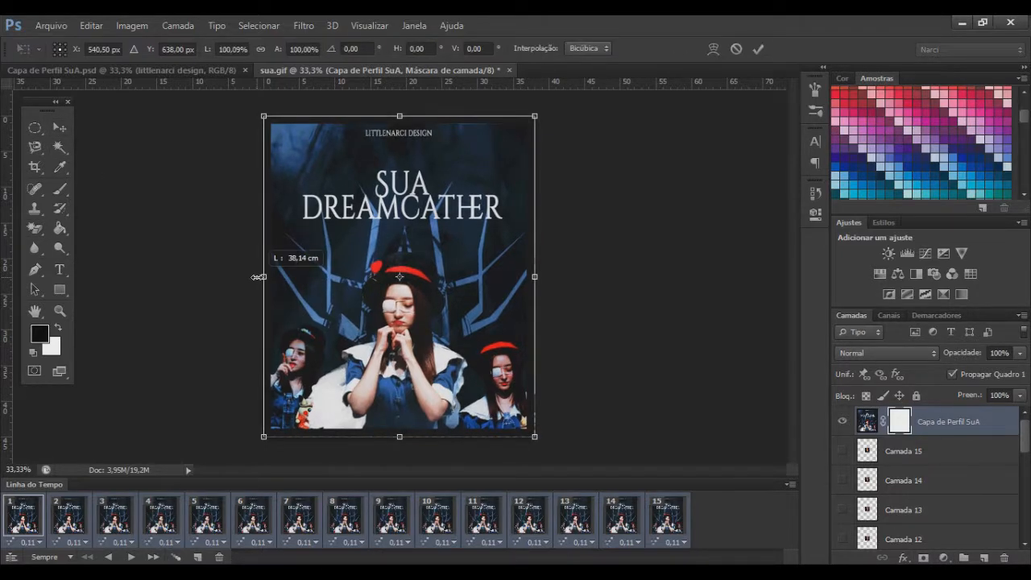
key(Return)
Hide the white area beside the central figure's elbow by painting black on the cover's mask with the 500 px textured brush
key(ctrl+1)
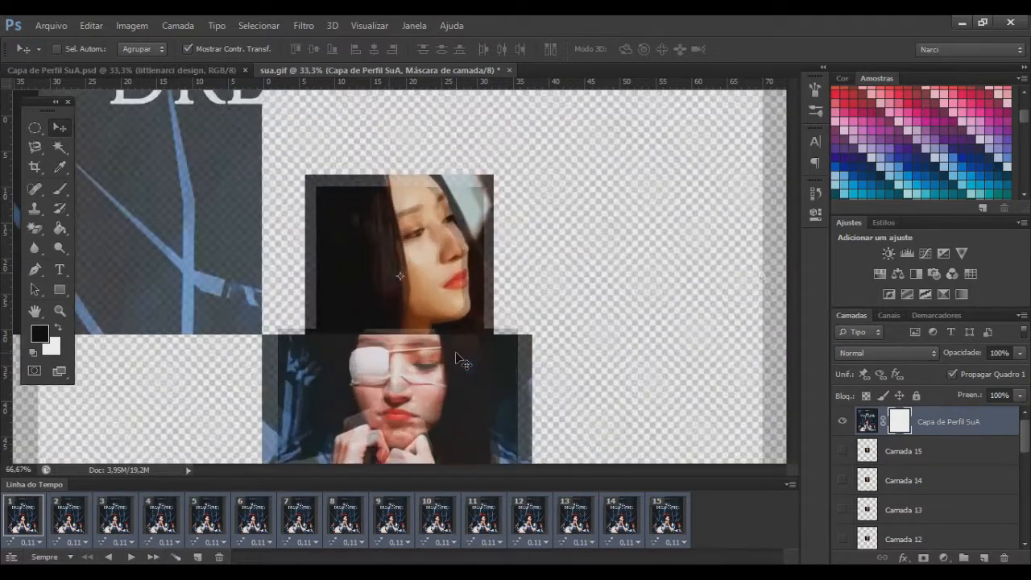
drag(791, 283, 791, 374)
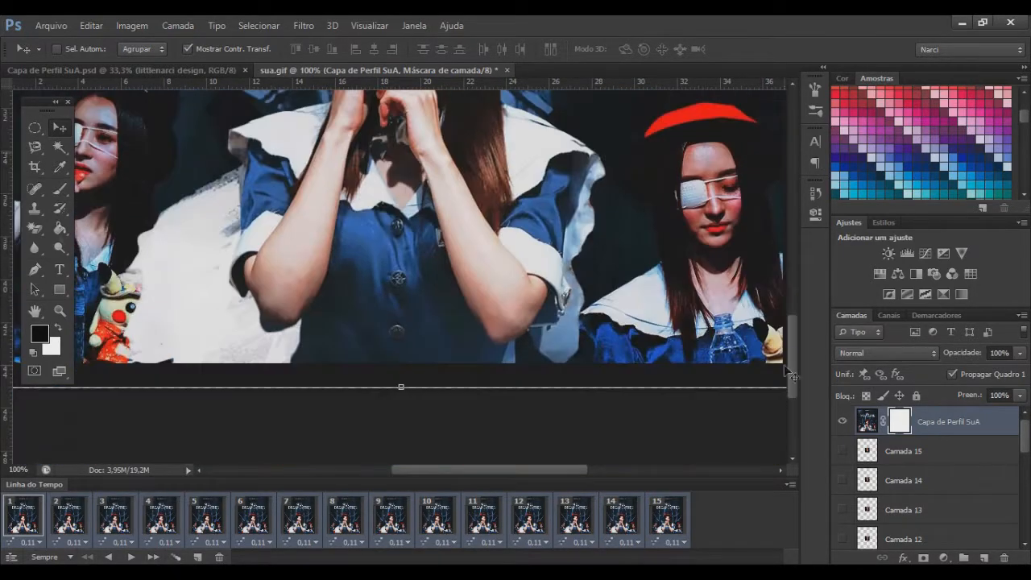
click(62, 190)
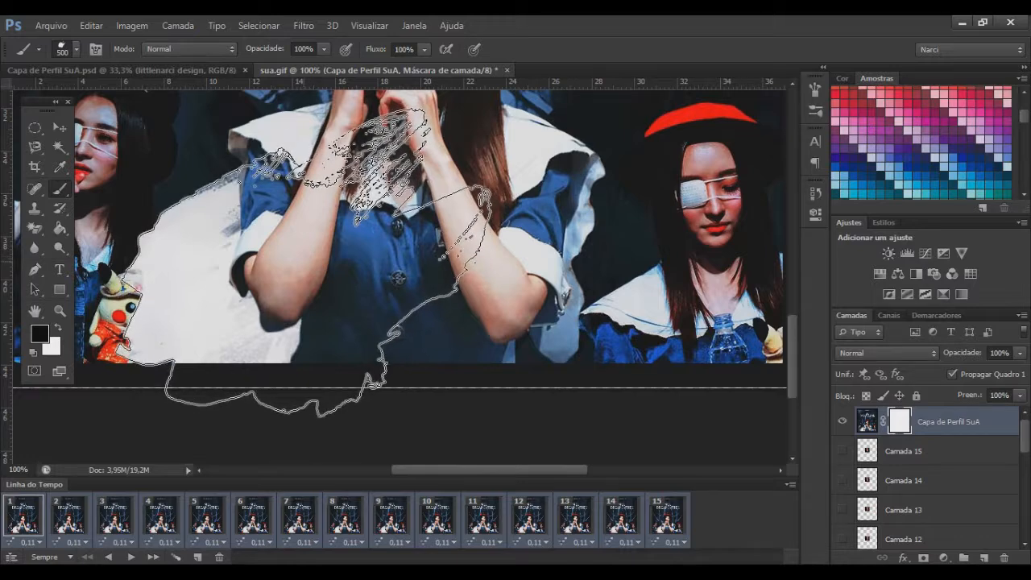
click(327, 260)
Restore the central figure's sleeve and arm beside the masked opening using the Eraser at 80 px on the layer mask
click(35, 228)
click(112, 224)
mouse_move(412, 166)
mouse_down()
mouse_move(439, 355)
mouse_move(351, 209)
mouse_move(457, 266)
mouse_move(346, 174)
mouse_move(318, 258)
mouse_move(270, 189)
mouse_move(272, 240)
mouse_move(288, 272)
mouse_move(278, 284)
mouse_move(314, 385)
mouse_move(330, 372)
mouse_move(294, 391)
mouse_move(238, 393)
mouse_move(276, 394)
mouse_move(126, 393)
mouse_up()
right_click(275, 392)
click(279, 383)
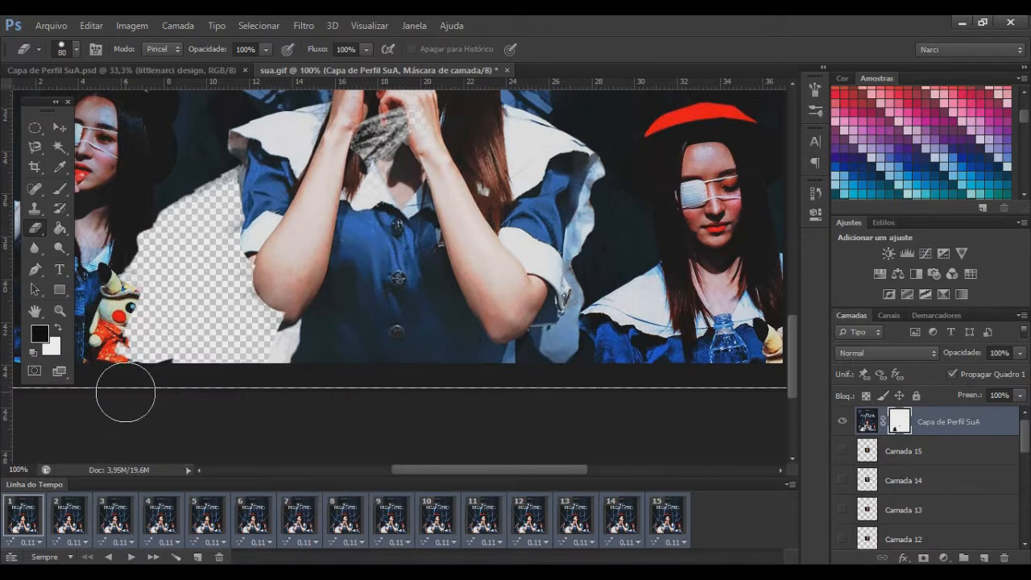
mouse_move(282, 241)
mouse_down()
mouse_move(266, 307)
mouse_move(258, 237)
mouse_up()
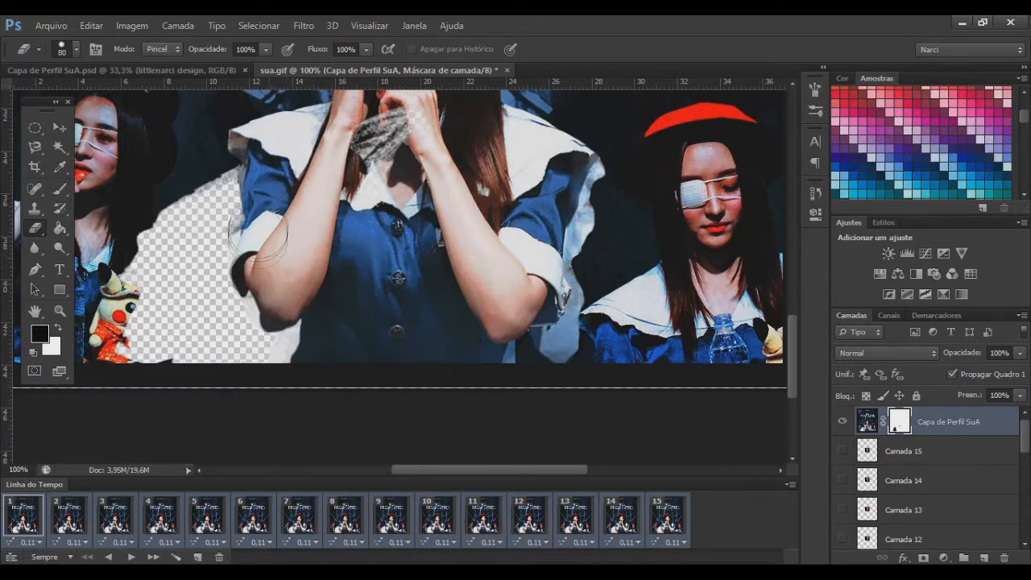
Refine the masked opening beside the sleeve and elbow with a soft round brush reduced to 50 px and 25 px
click(60, 190)
click(65, 50)
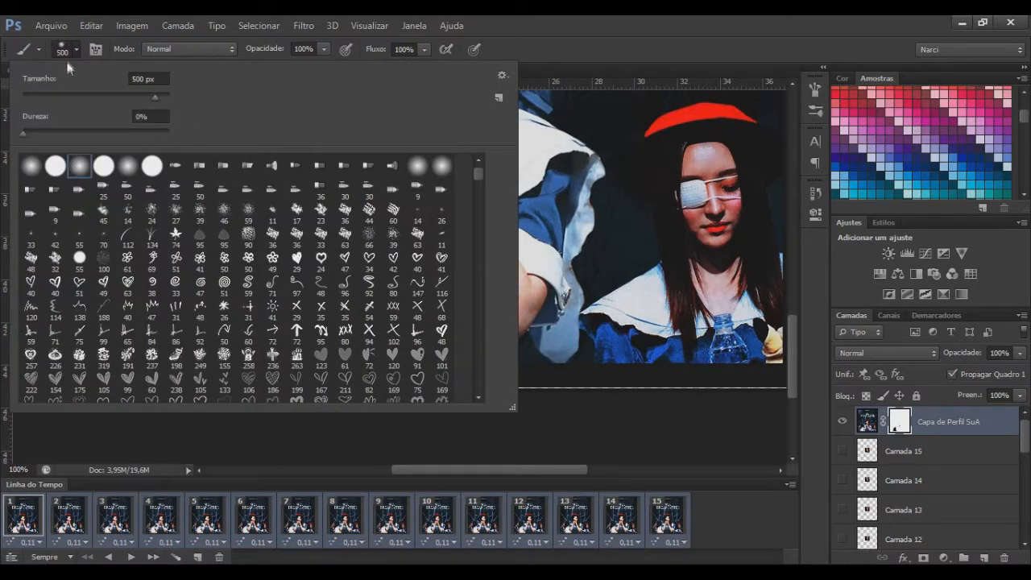
click(66, 52)
key(bracketleft)
key(bracketleft)
key(bracketleft)
key(bracketleft)
key(bracketleft)
key(bracketleft)
key(bracketleft)
key(bracketleft)
key(bracketleft)
key(bracketleft)
key(bracketleft)
key(bracketleft)
key(bracketleft)
drag(226, 198, 216, 226)
key(ctrl+z)
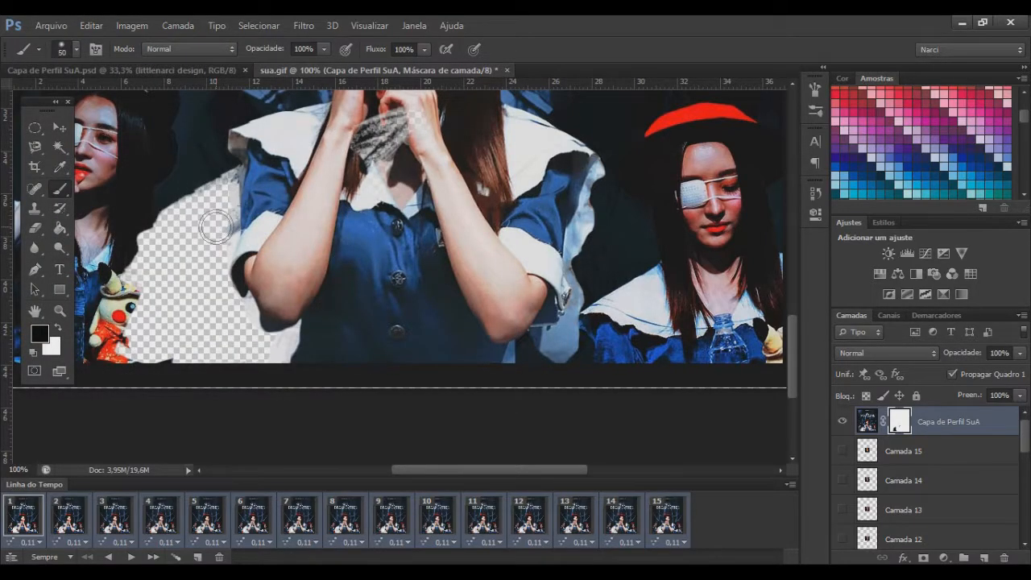
key(ctrl+z)
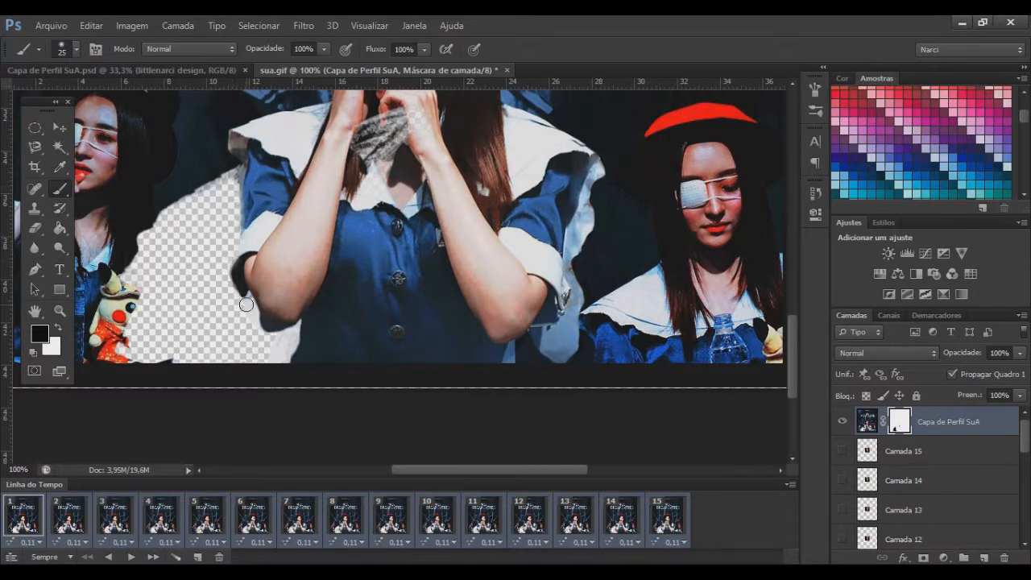
Restore the central figure's elbow edge on the layer mask using the Eraser at 45 px and 35 px
key(e)
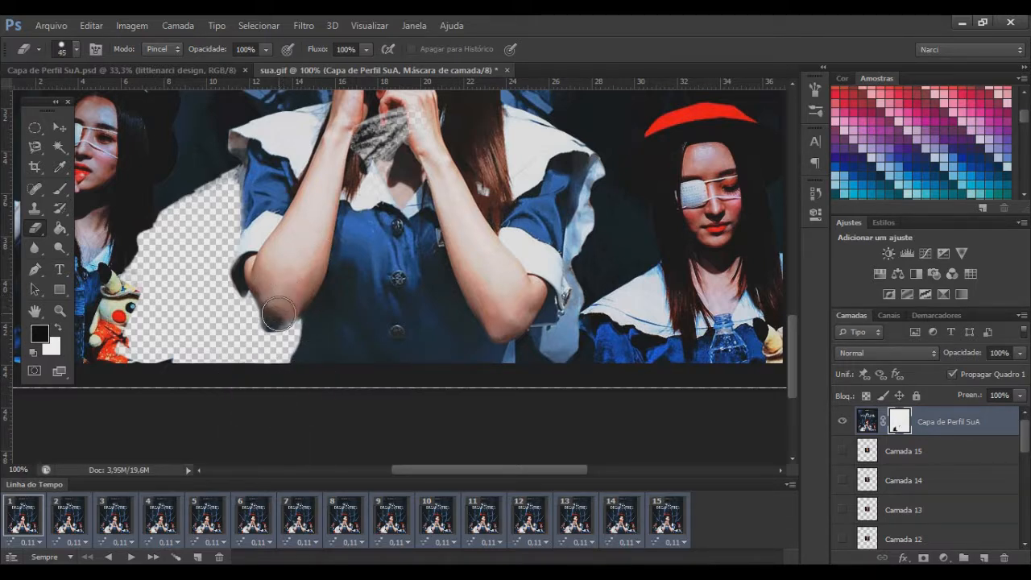
key(bracketright)
key(bracketright)
key(bracketright)
key(bracketright)
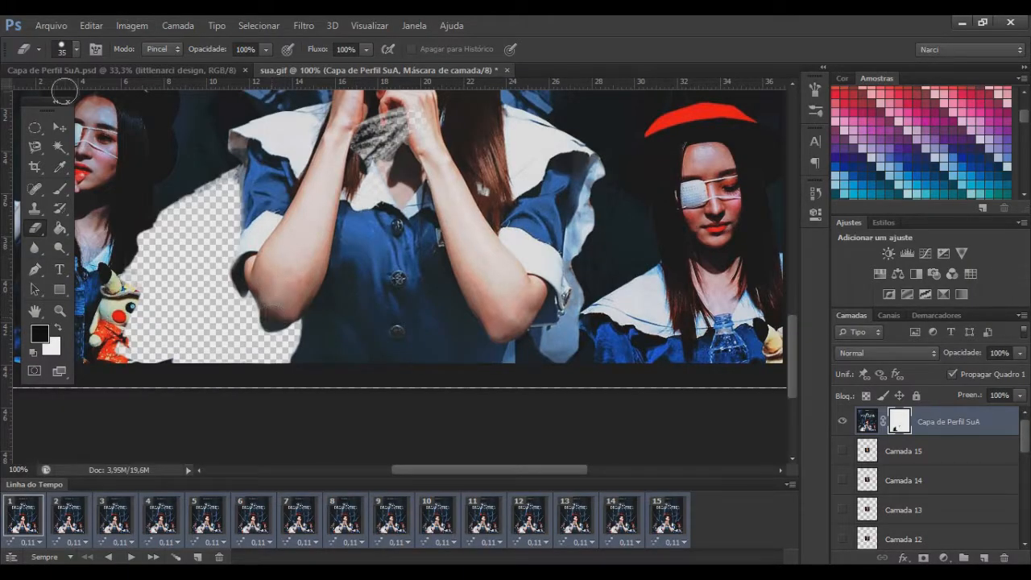
Select the GIF layers from Camada 15 to Camada 1 and move them behind the masked opening in the cover
click(59, 127)
key(ctrl+minus)
key(ctrl+minus)
key(ctrl+minus)
click(926, 451)
scroll(947, 516, down, 5)
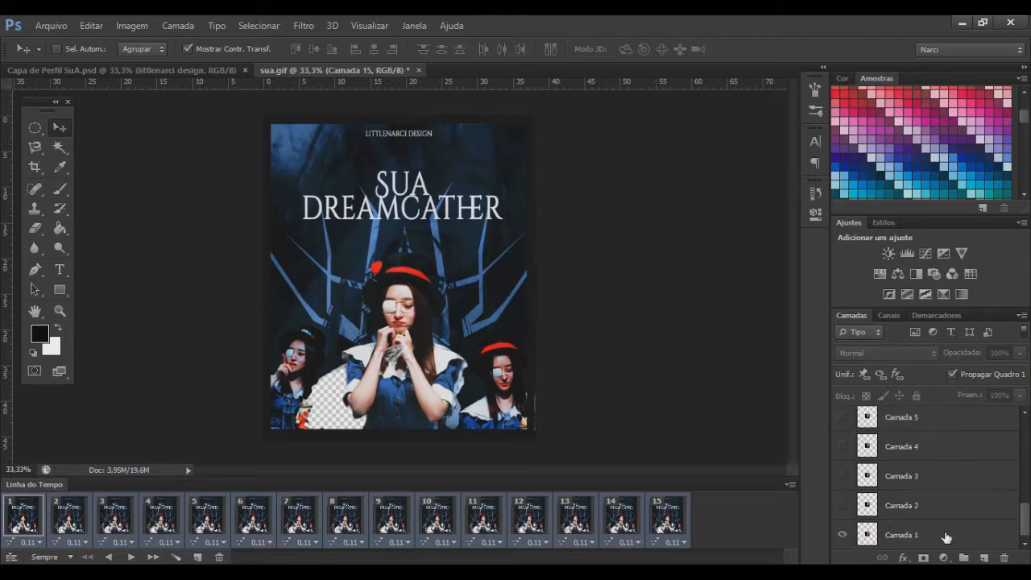
shift+click(947, 538)
drag(410, 298, 345, 425)
Enlarge the selected GIF layers to about 114.4%, flip them horizontally and adjust their position in the opening
key(ctrl+t)
drag(365, 370, 374, 359)
click(218, 49)
text(-)
key(Return)
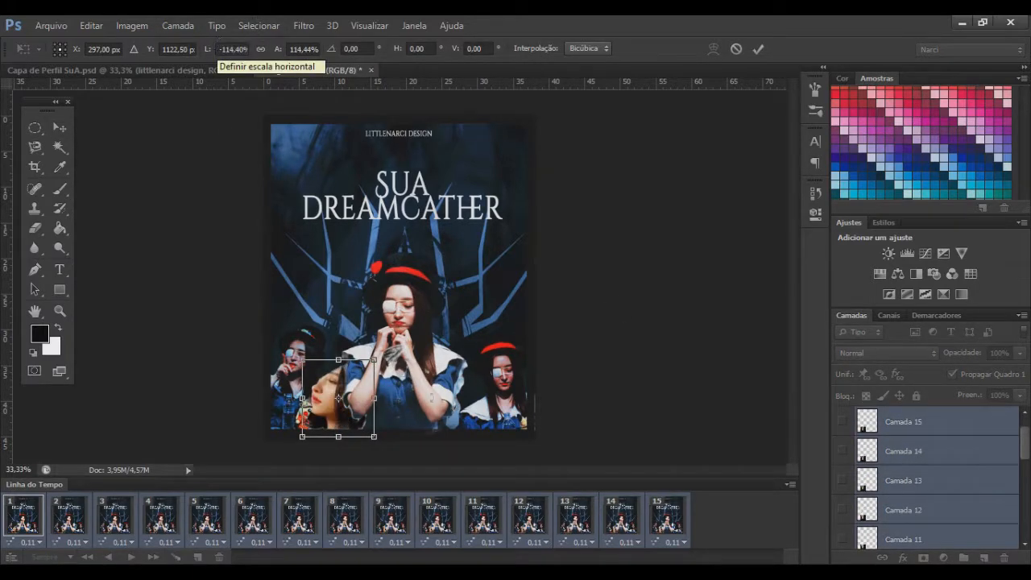
drag(365, 423, 369, 424)
key(Return)
Select the Capa de Perfil SuA layer and stretch it slightly beyond the canvas's left edge
drag(1024, 451, 1024, 440)
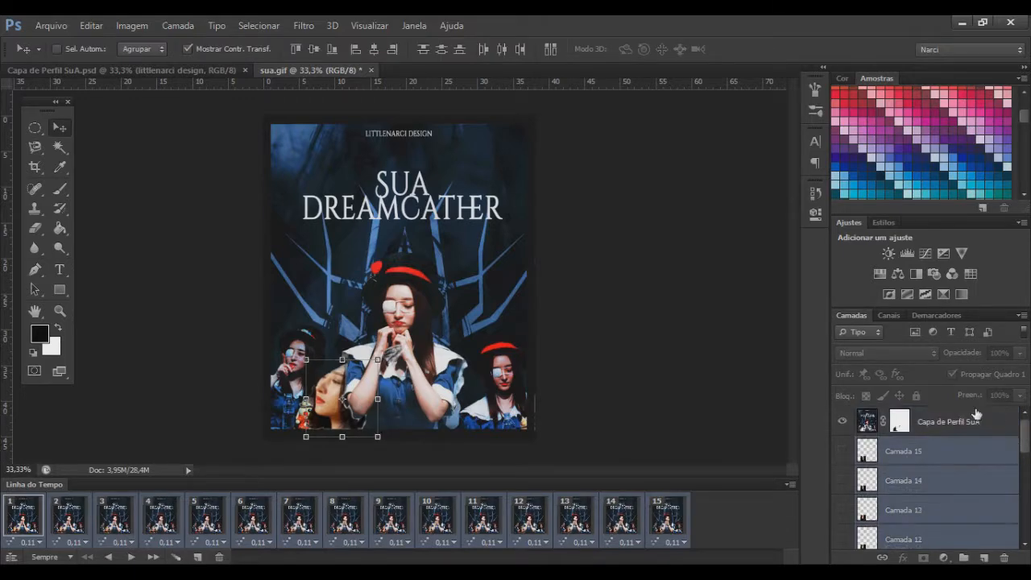
click(976, 418)
drag(266, 277, 261, 276)
key(Return)
Copy the colouring groups from Capa de Perfil SuA.psd above Camada 15, then delete psd_coloring_04_by_hurtears and PSD Dark Soul
drag(904, 444, 920, 453)
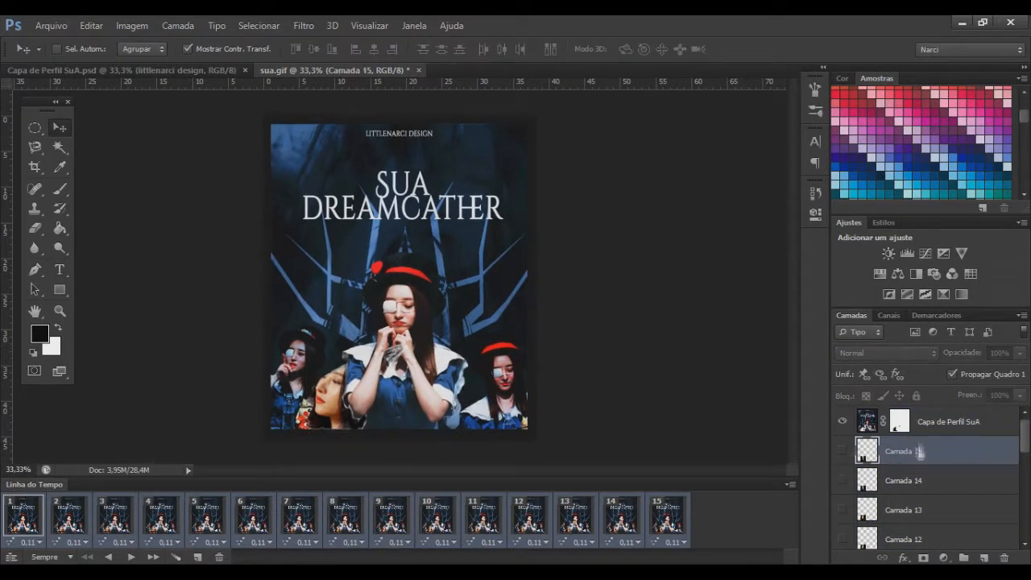
drag(152, 71, 241, 242)
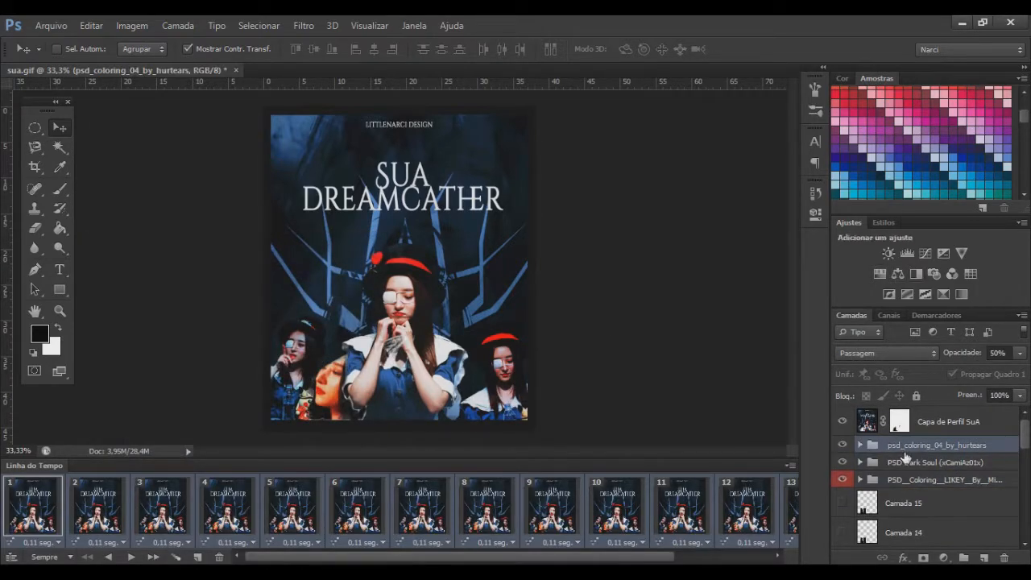
key(Delete)
key(Delete)
Add a Color Balance adjustment beneath the cover with midtones at -26 cyan/red and +52 yellow/blue, and preview the animation
click(898, 273)
drag(701, 319, 708, 316)
drag(663, 264, 683, 276)
click(697, 316)
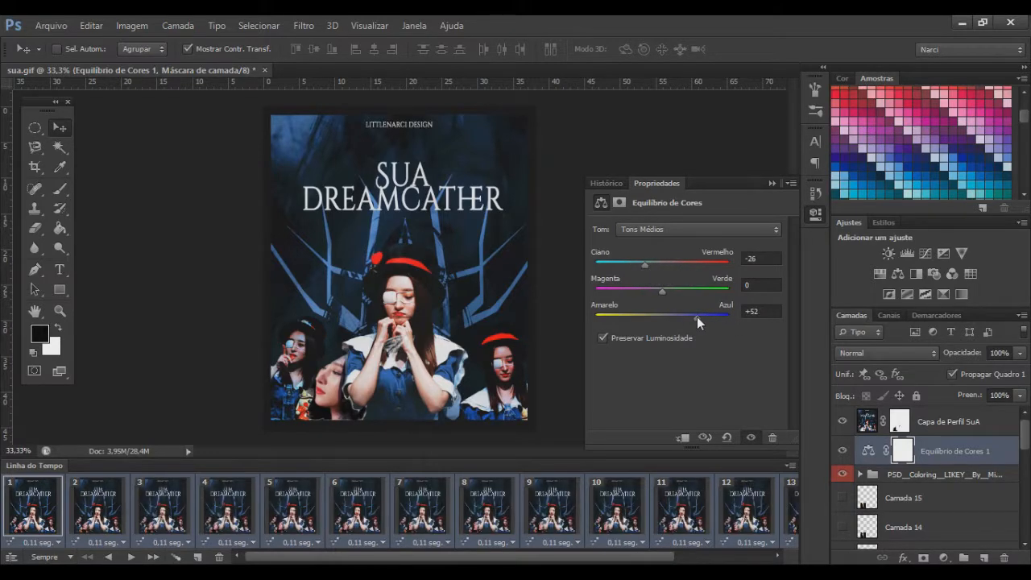
click(130, 556)
click(126, 556)
Save the animated document as Capa de Perfil SuA com gif in PSD format
click(51, 25)
click(89, 221)
click(578, 86)
double_click(405, 196)
double_click(533, 191)
double_click(414, 145)
double_click(416, 156)
click(393, 153)
click(504, 349)
click(505, 349)
text(com gif)
key(Return)
Export the animated cover for the web as a 256-colour GIF named Capa-de-Perfil-SuA-com-gif
click(50, 25)
click(150, 237)
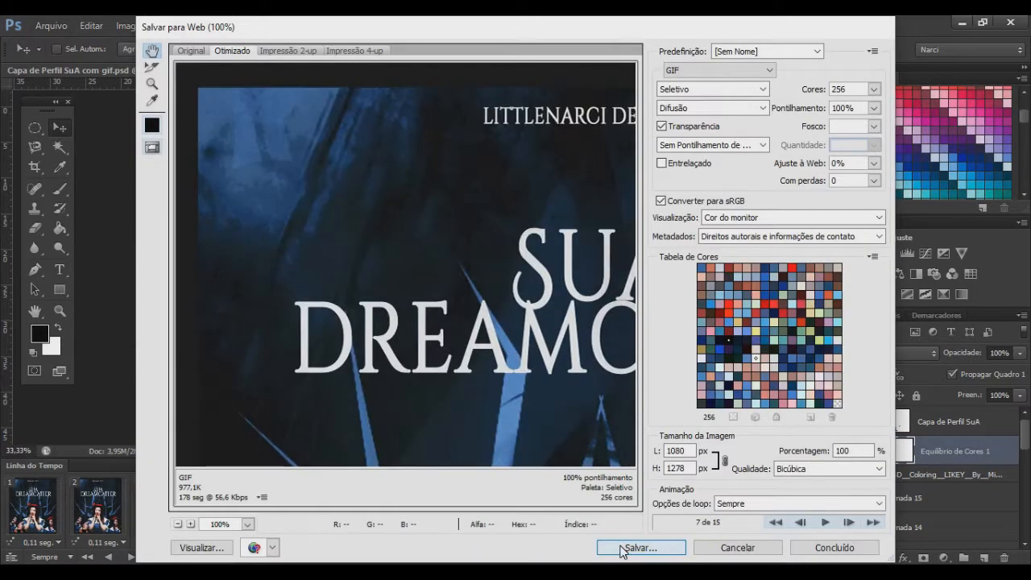
click(620, 548)
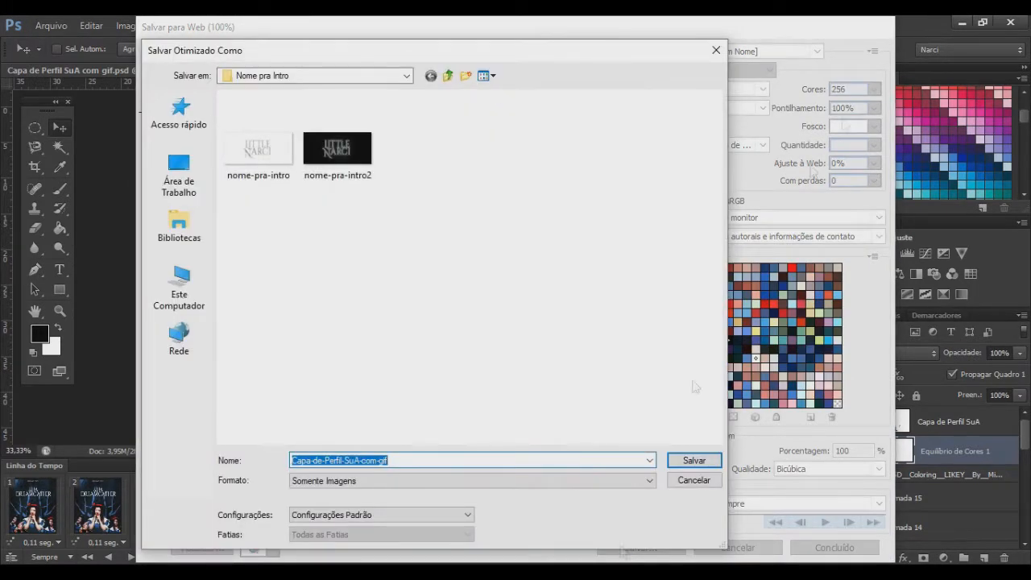
click(448, 75)
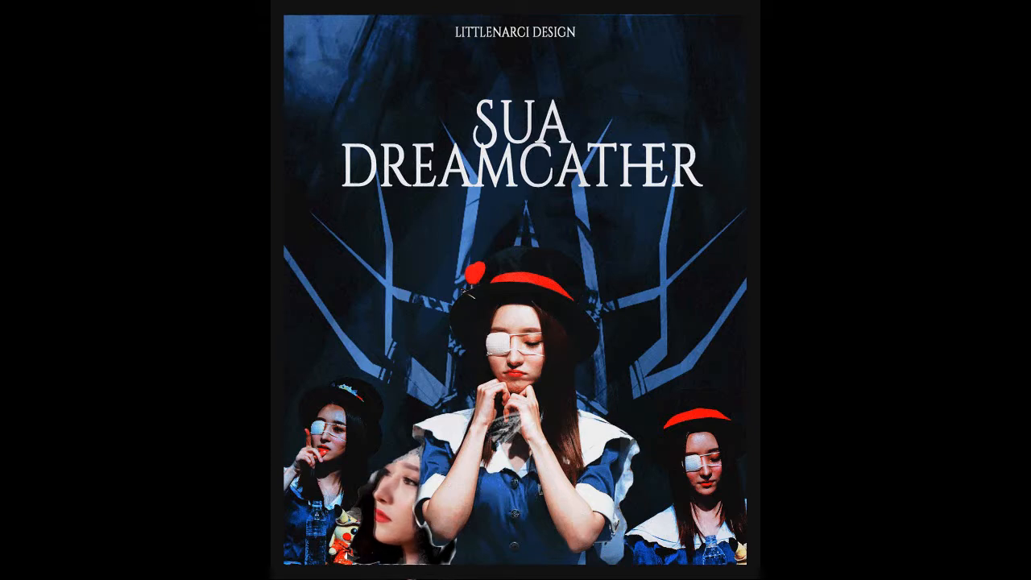